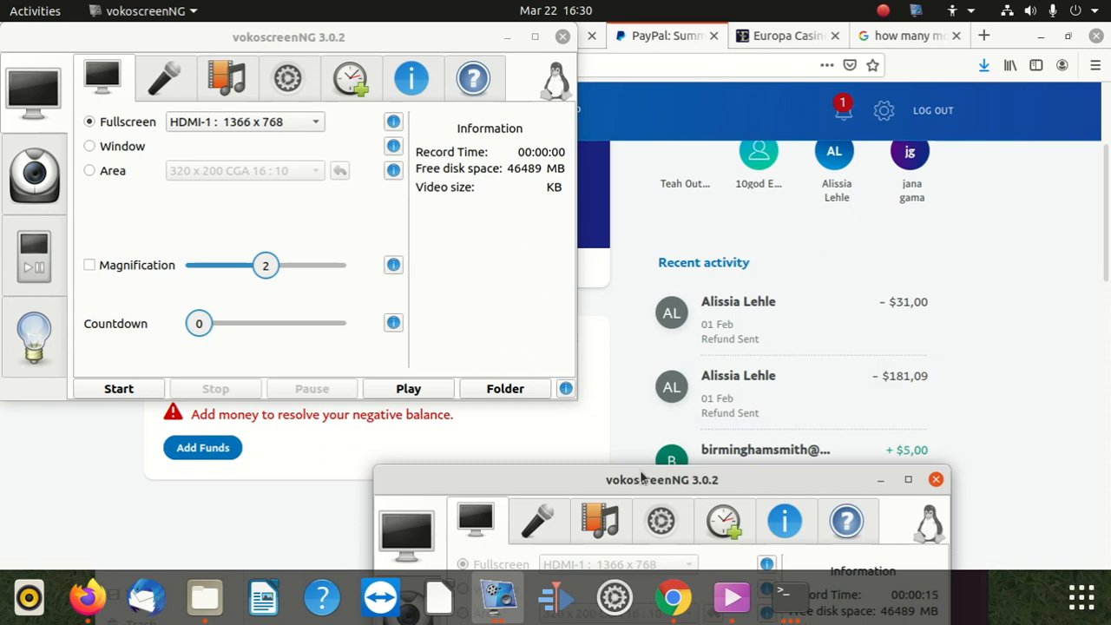
Step: Close the duplicate vokoscreenNG window and move the remaining recorder toward the lower right
left_click_drag(628, 479, 387, 216)
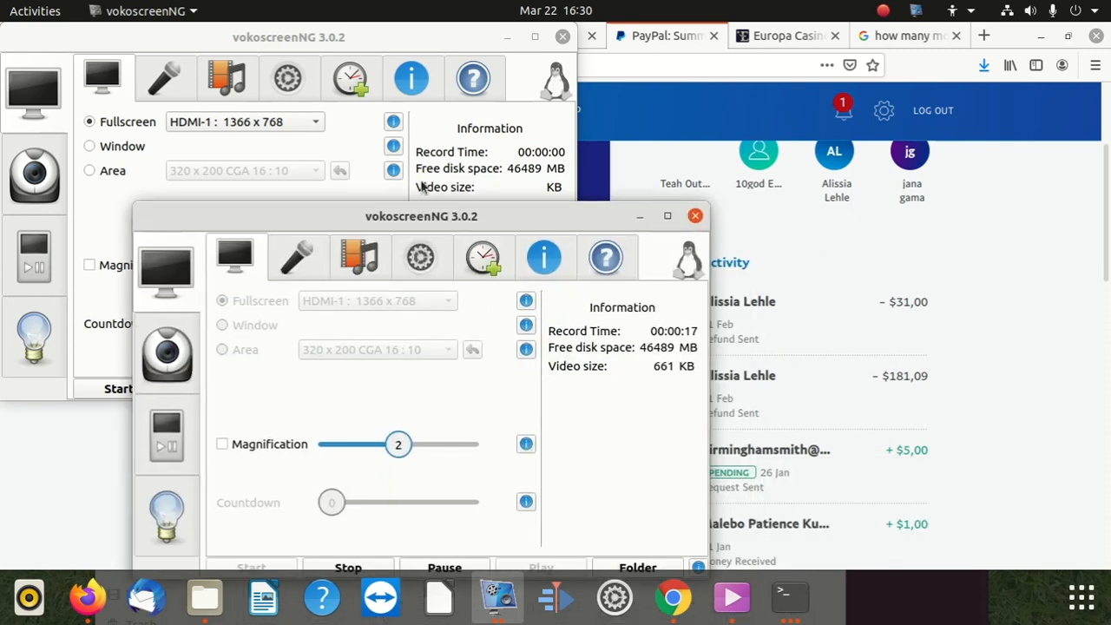
left_click(562, 37)
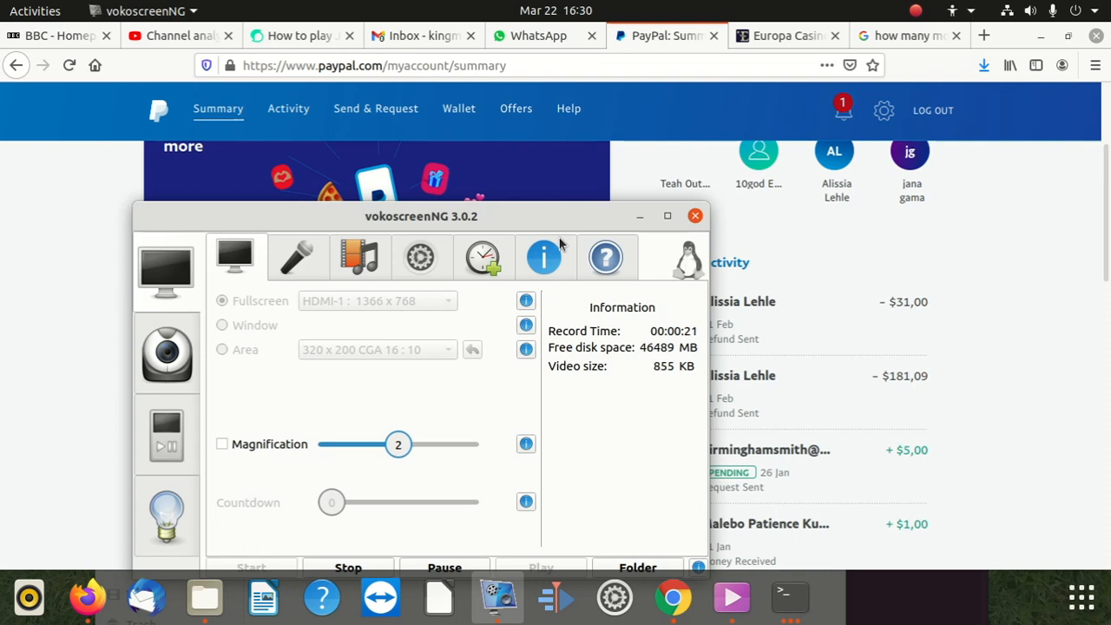
left_click_drag(575, 228, 946, 493)
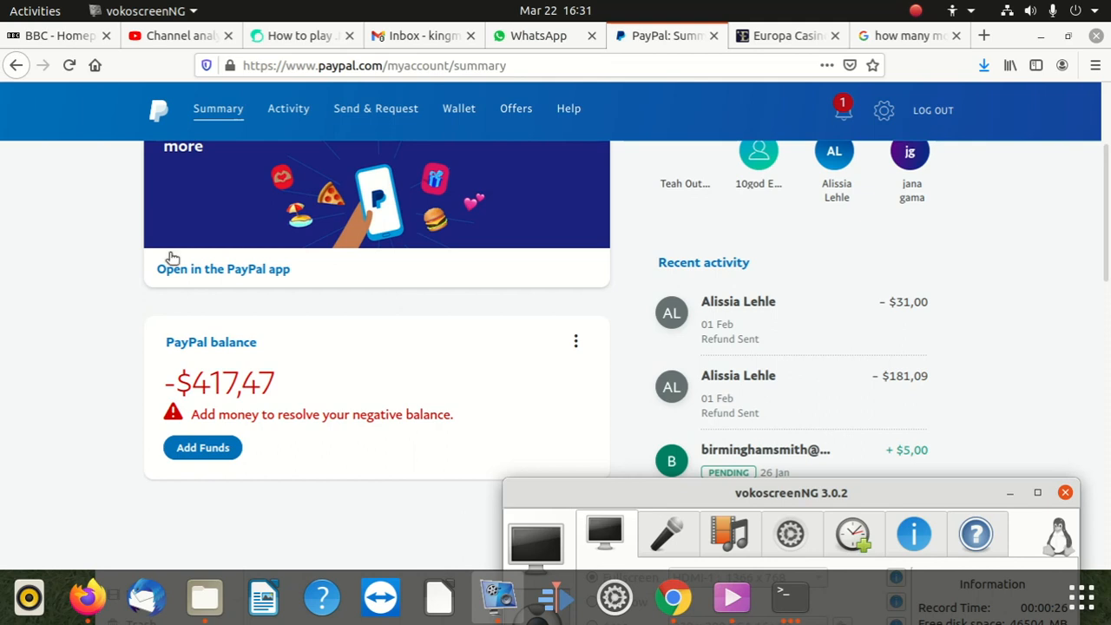
scroll(172, 257, "up", 3)
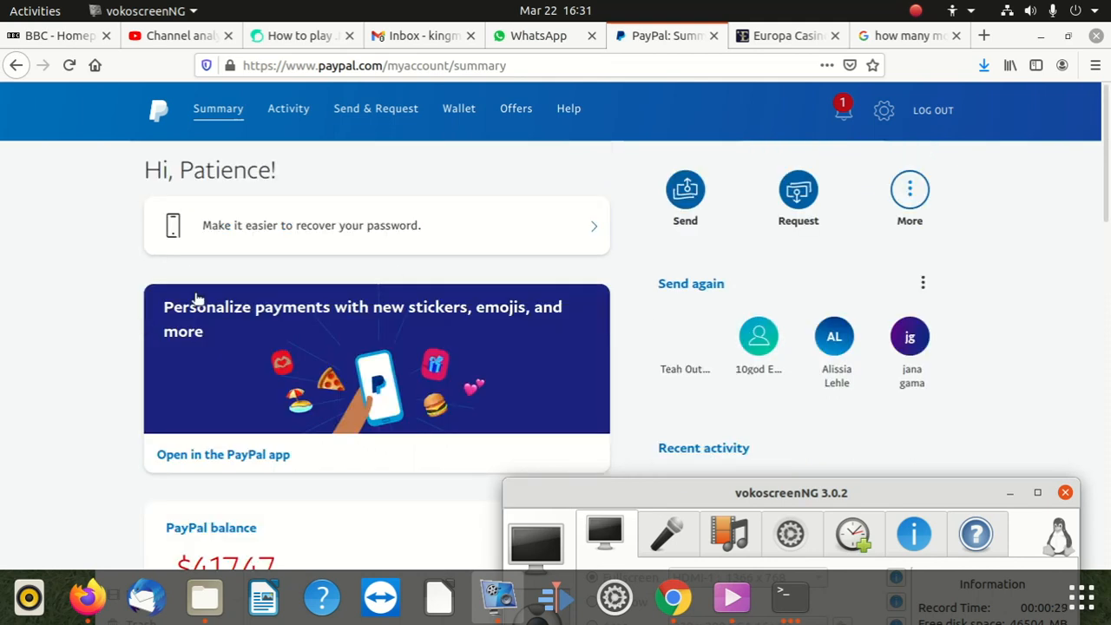
scroll(364, 364, "down", 4)
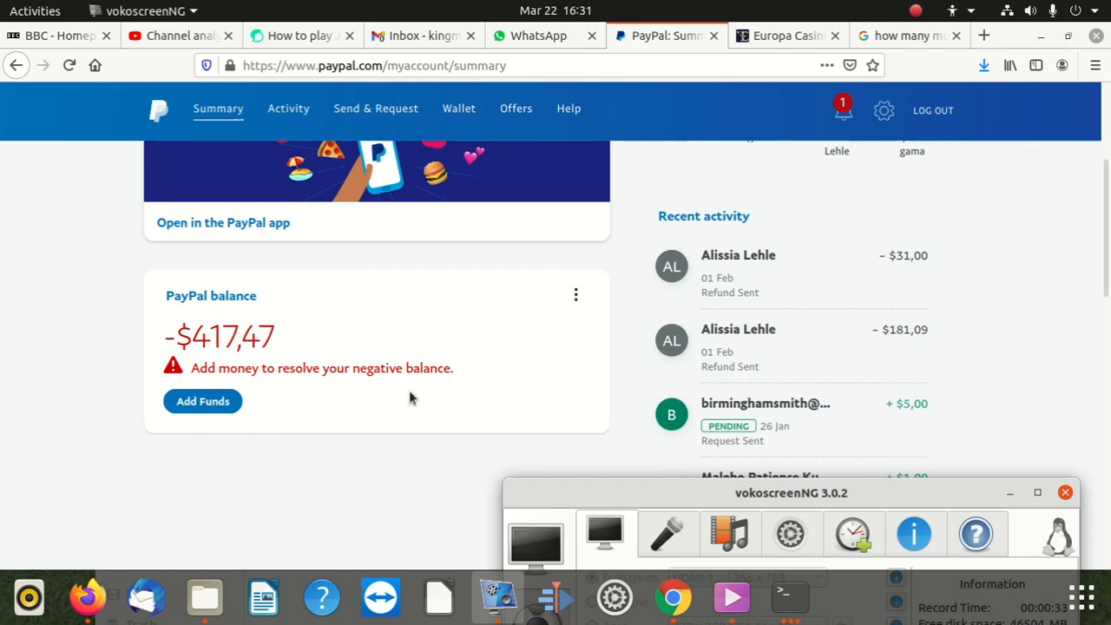
scroll(411, 398, "up", 2)
scroll(411, 397, "down", 4)
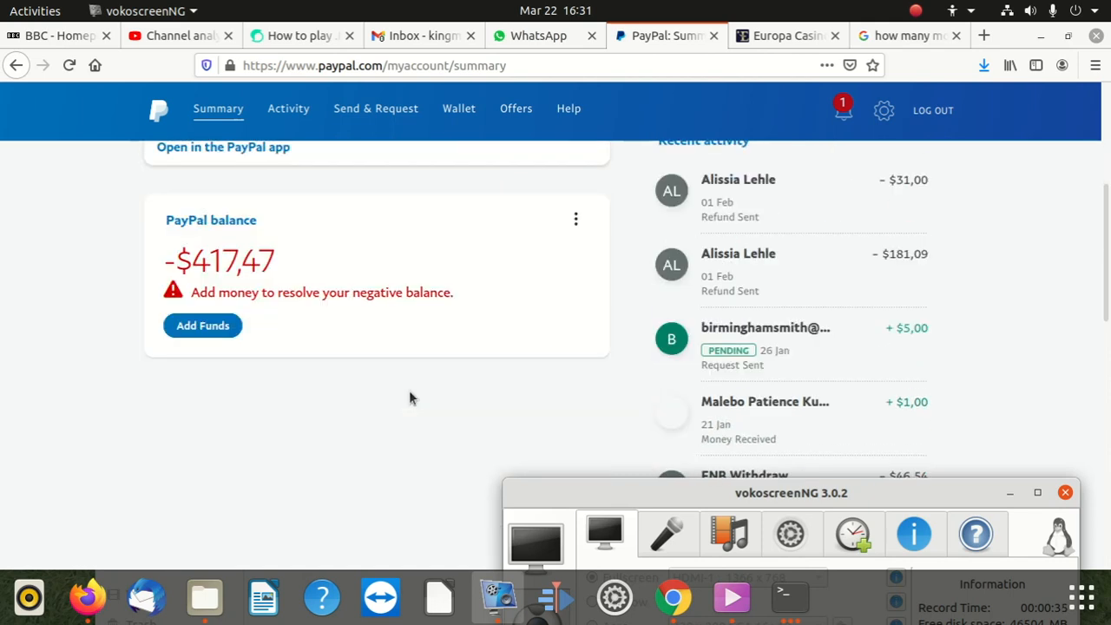
scroll(410, 397, "up", 6)
scroll(410, 397, "down", 4)
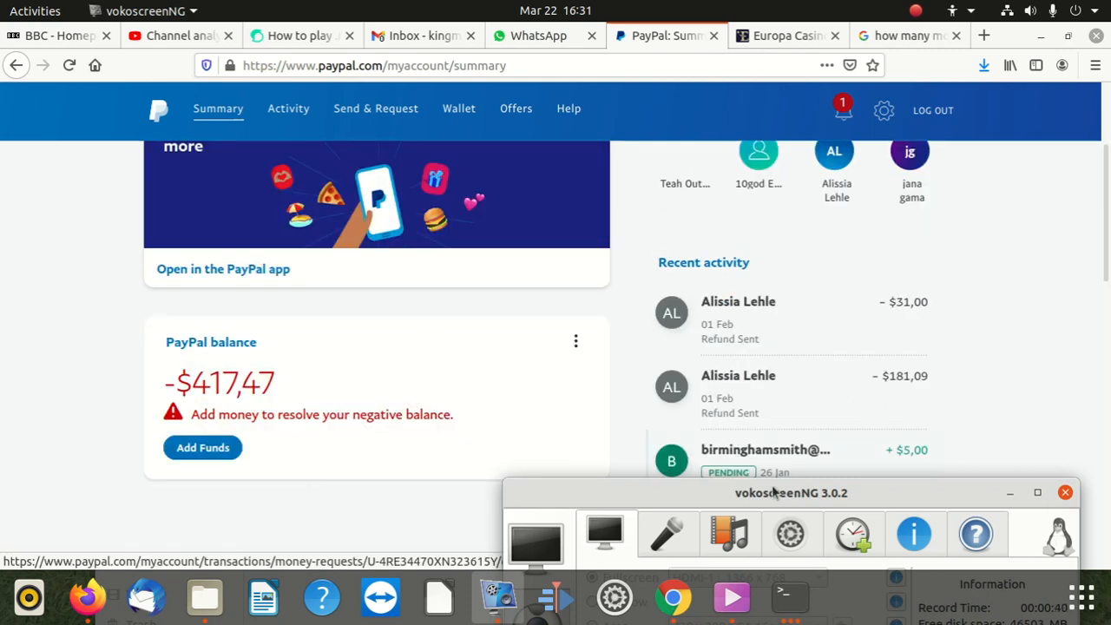
left_click_drag(718, 492, 716, 483)
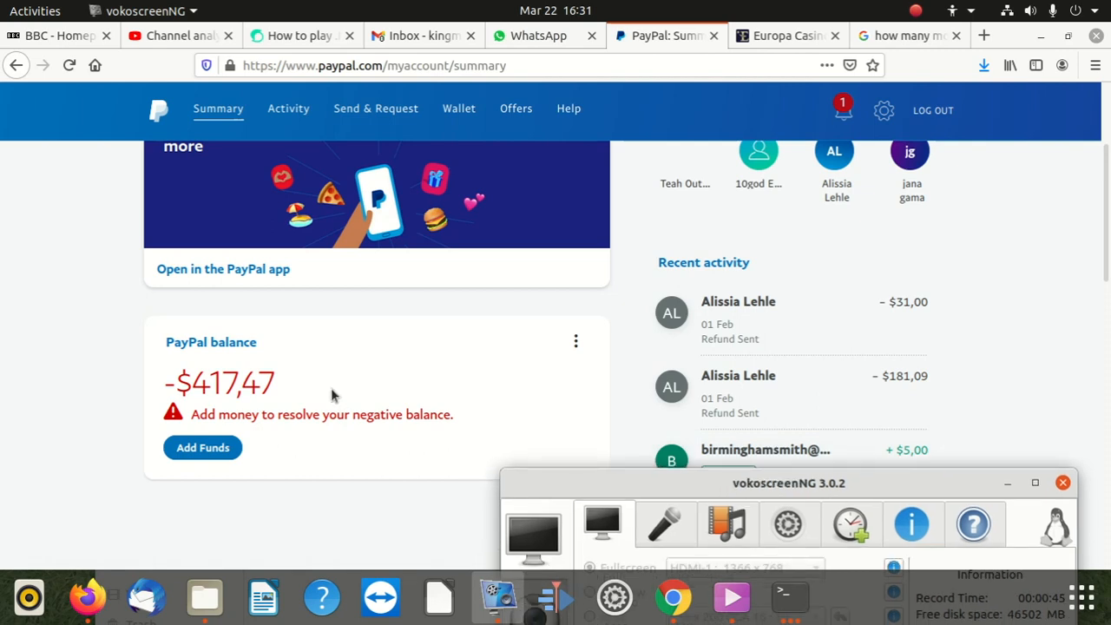
scroll(330, 395, "up", 3)
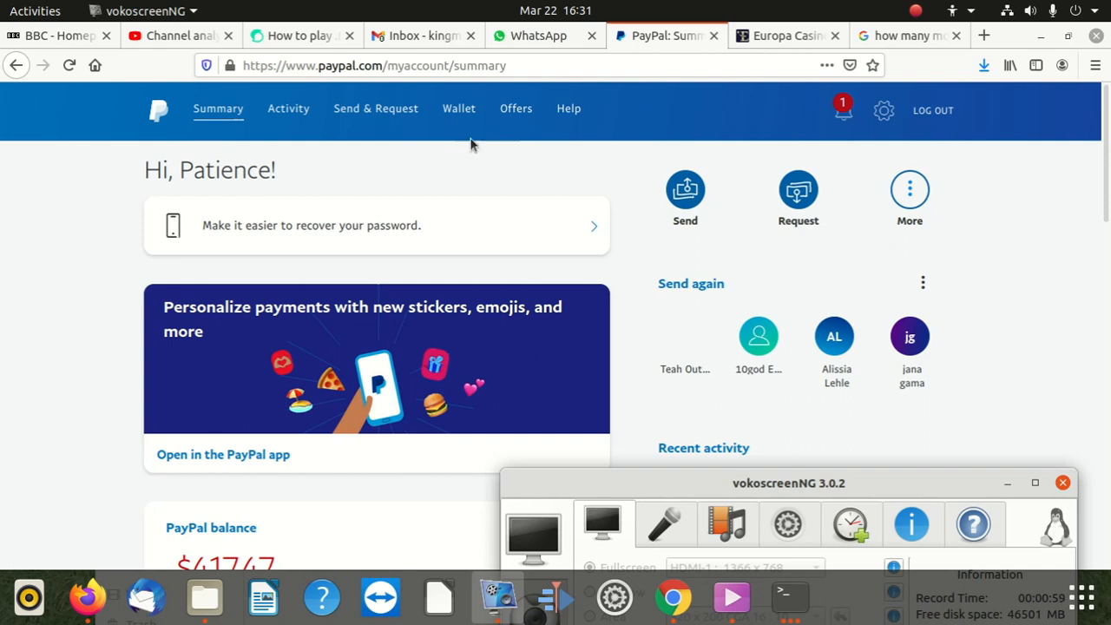
Step: Create a new PayPal invoice from the More menu, bringing up blank invoice 0001 dated 2021/03/22
left_click(905, 200)
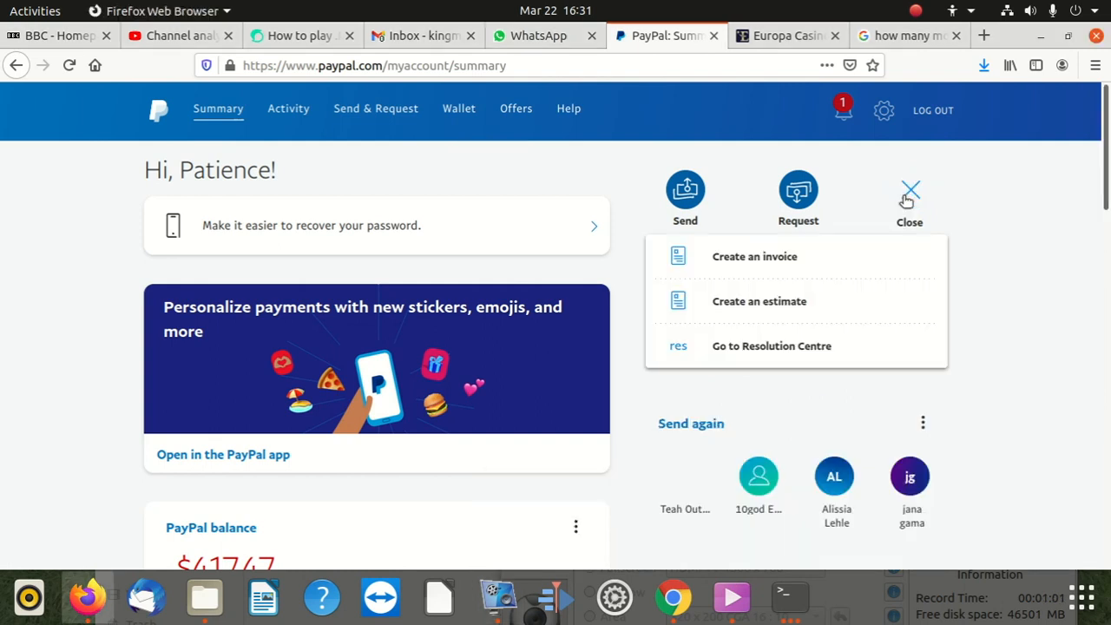
left_click(788, 264)
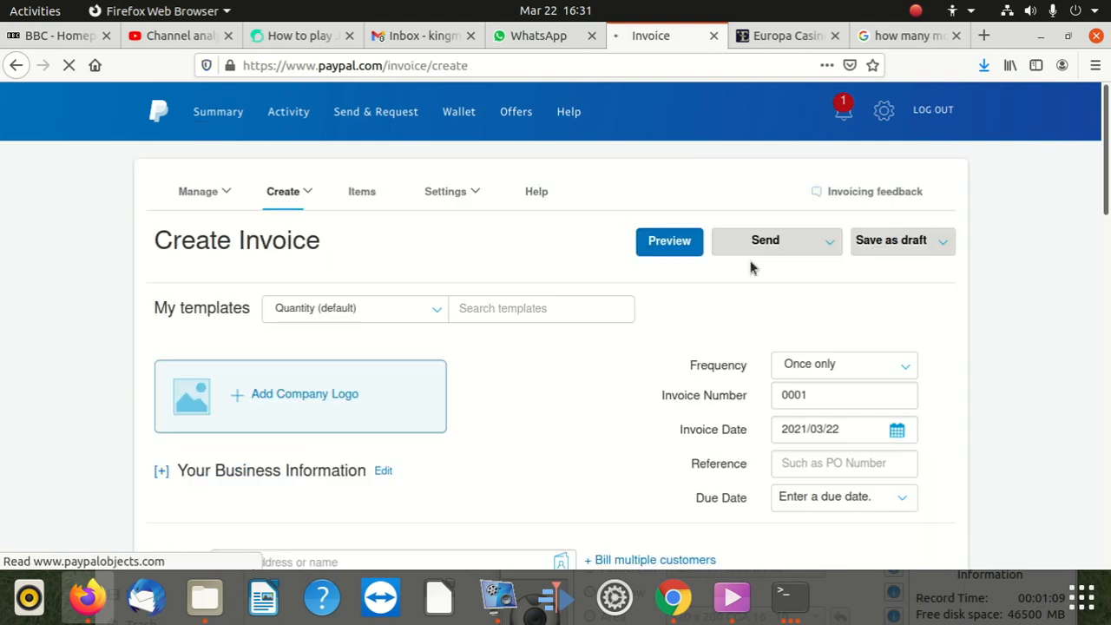
scroll(375, 290, "down", 5)
scroll(365, 293, "up", 5)
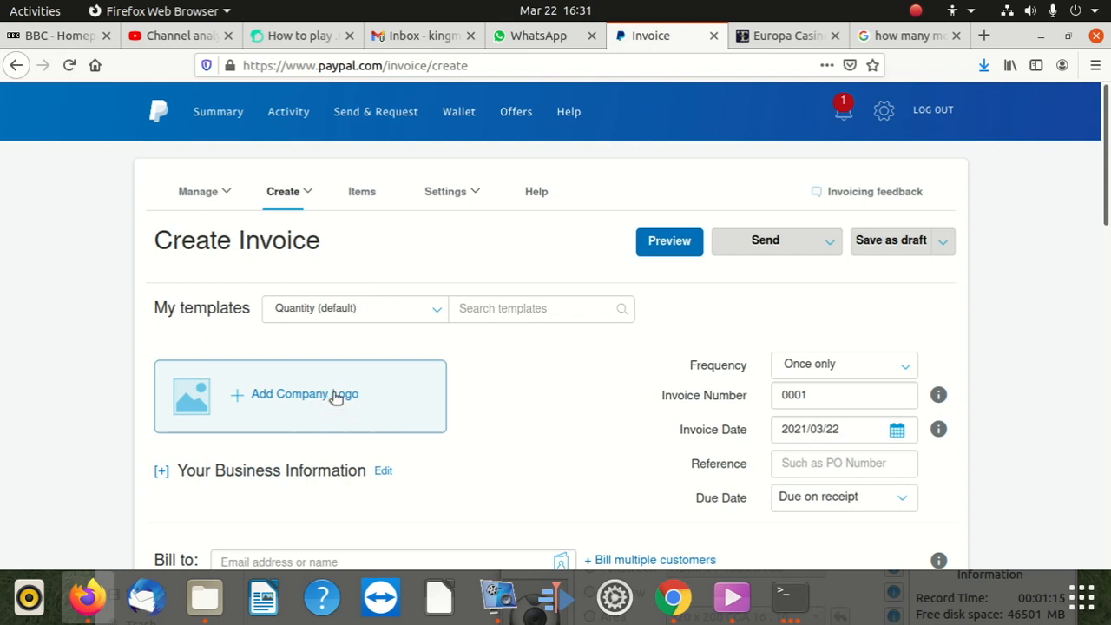
left_click(913, 48)
Step: Replace the Google query with the 'google adsense png' suggestion and search
triple_click(211, 113)
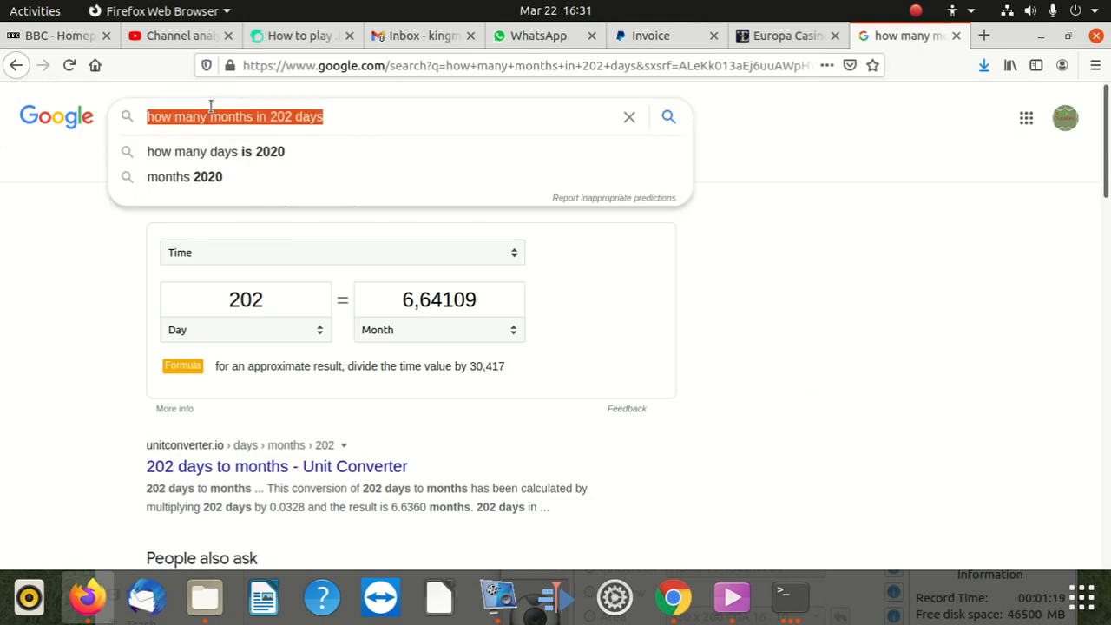
type("google")
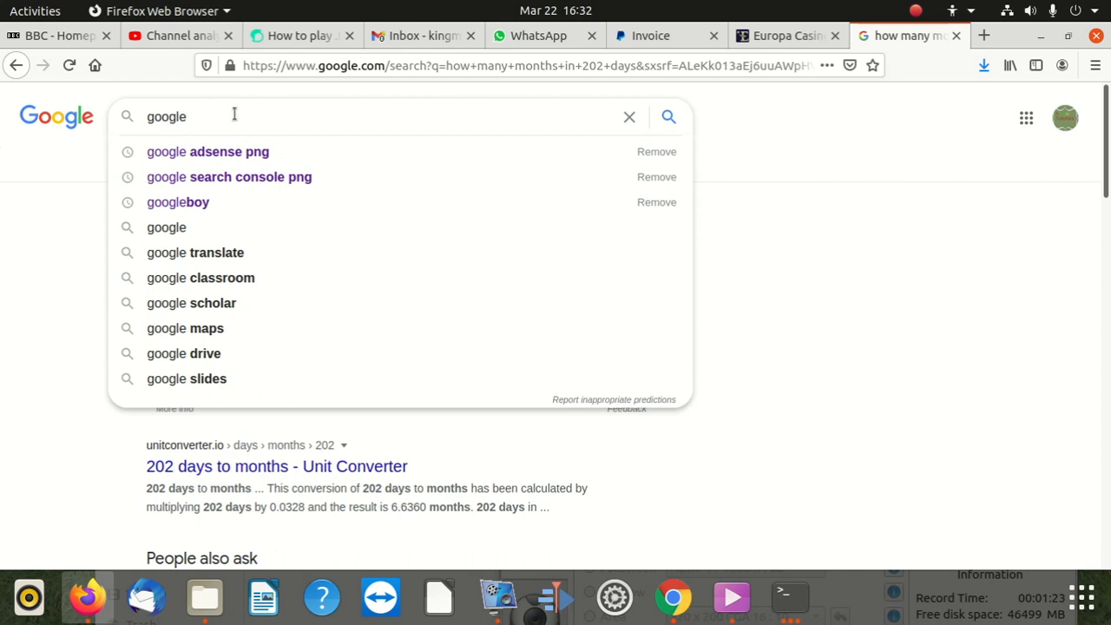
left_click(243, 154)
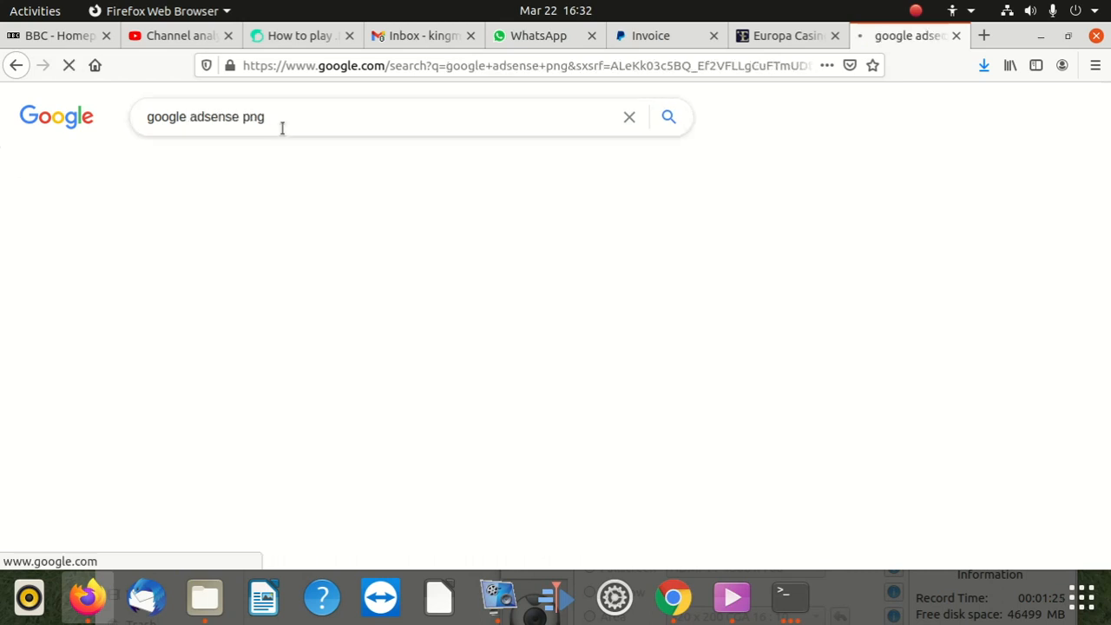
Step: Go to postermywall.com to reach the My designs page
left_click(347, 66)
type("pos")
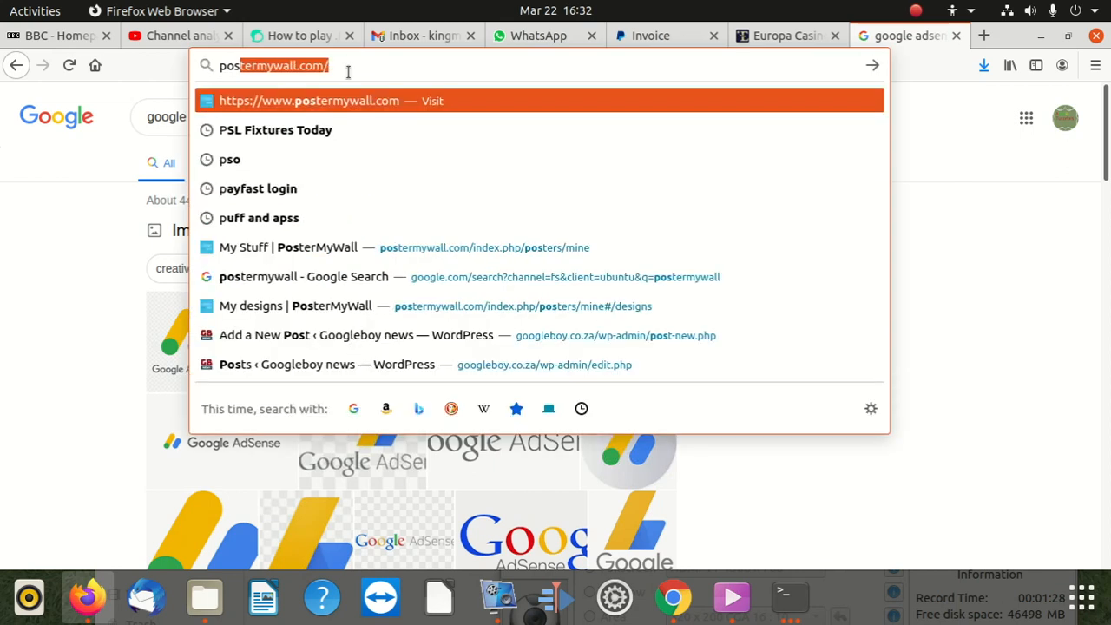
type("t")
key("Return")
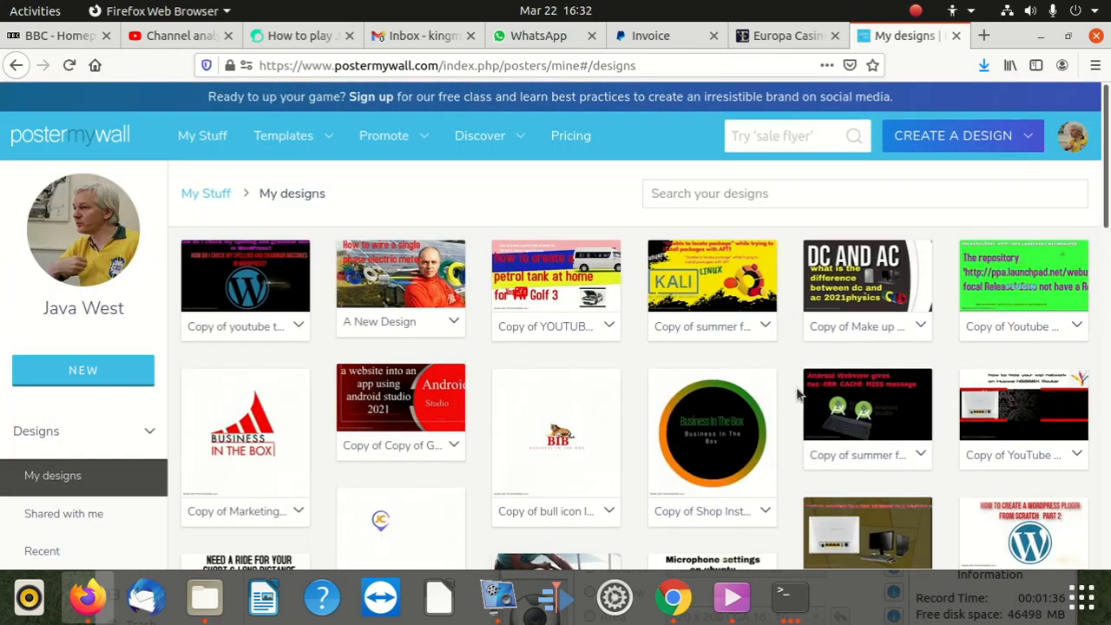
Step: Open the Business In The Box logo design in the PosterMyWall editor
left_click(748, 422)
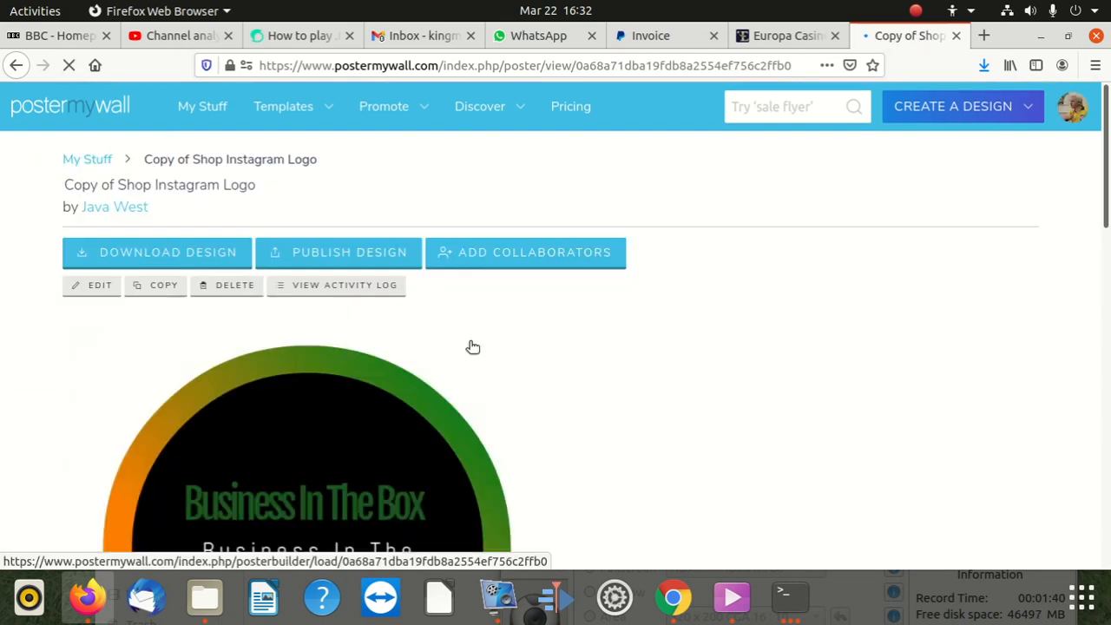
scroll(433, 356, "down", 3)
left_click(376, 318)
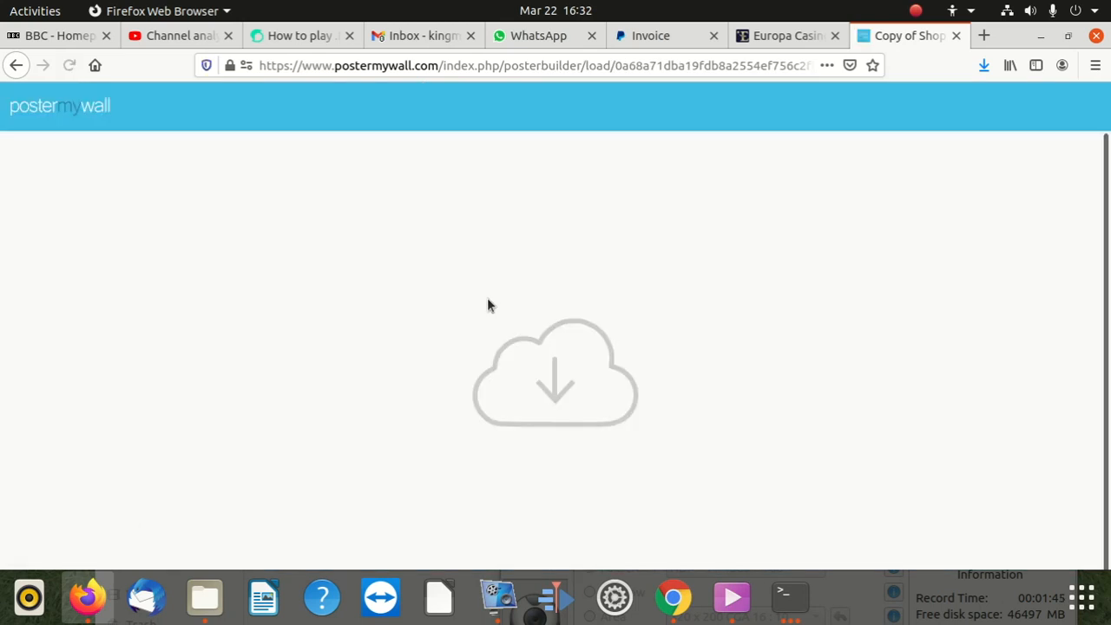
right_click(486, 306)
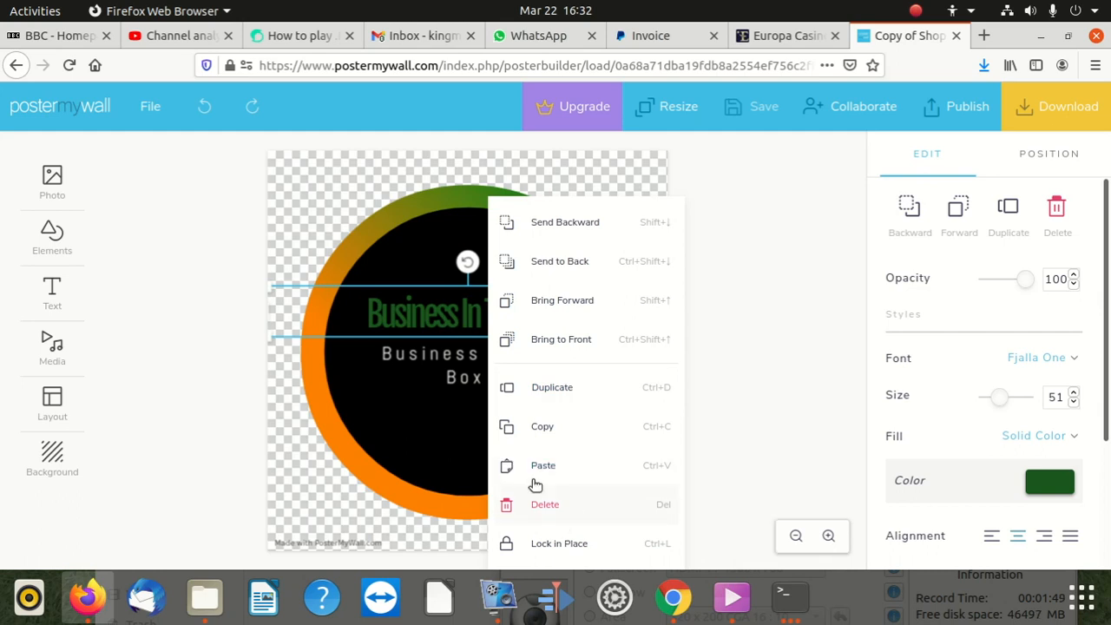
Step: Download the design as a free Basic Image PNG and save the file
left_click(1075, 107)
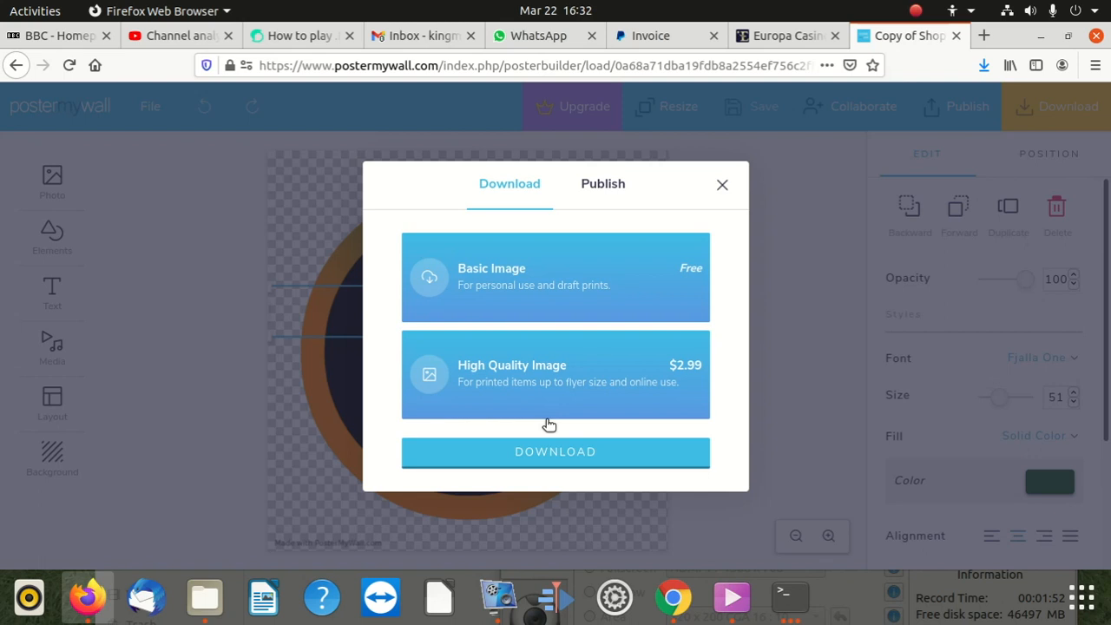
left_click(539, 448)
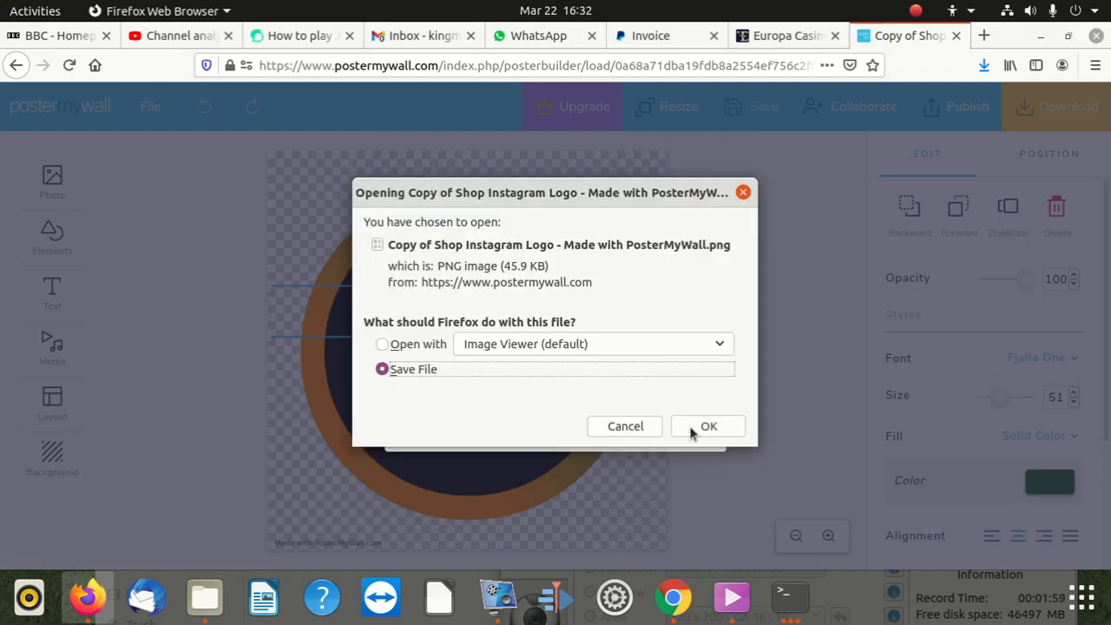
left_click(708, 426)
left_click(700, 224)
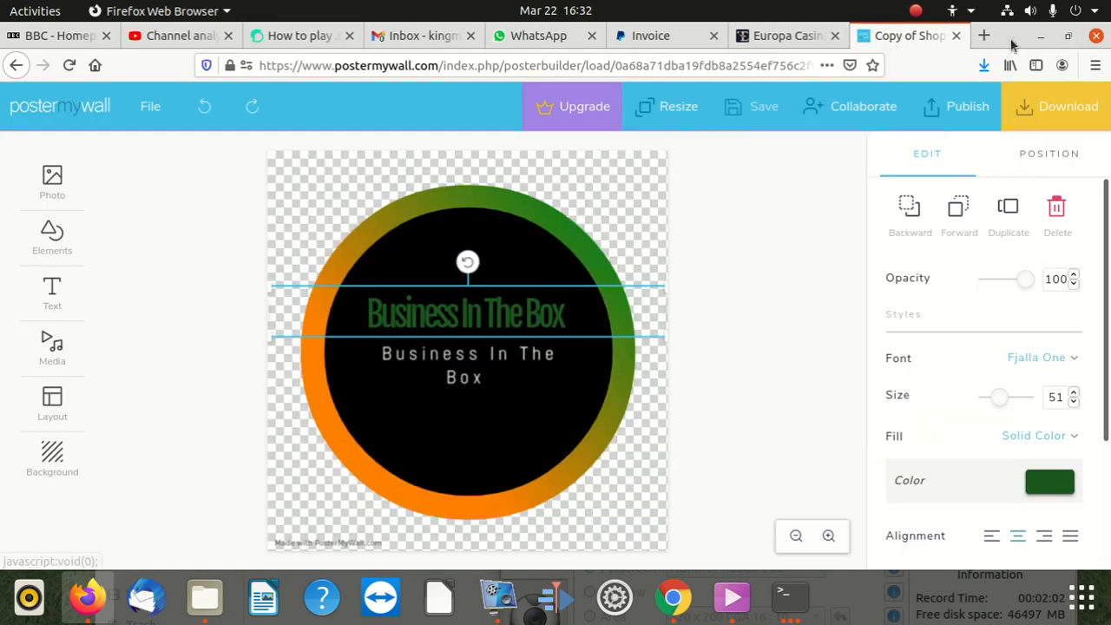
Step: Shrink the browser and open the Downloads folder in the home folder's file manager
left_click_drag(1012, 42, 897, 413)
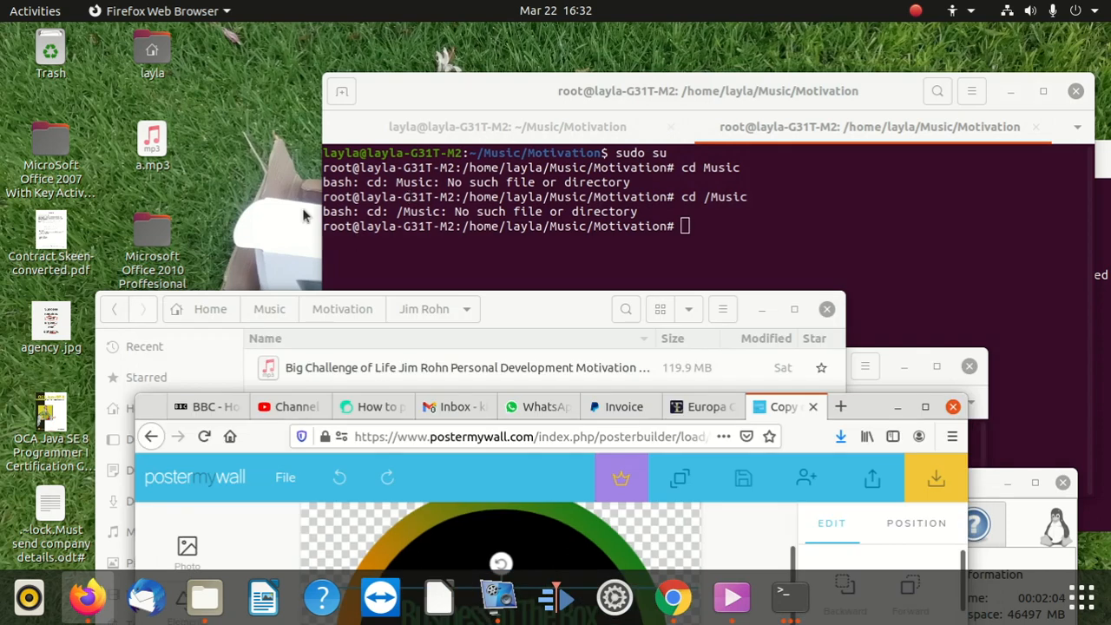
left_click(152, 56)
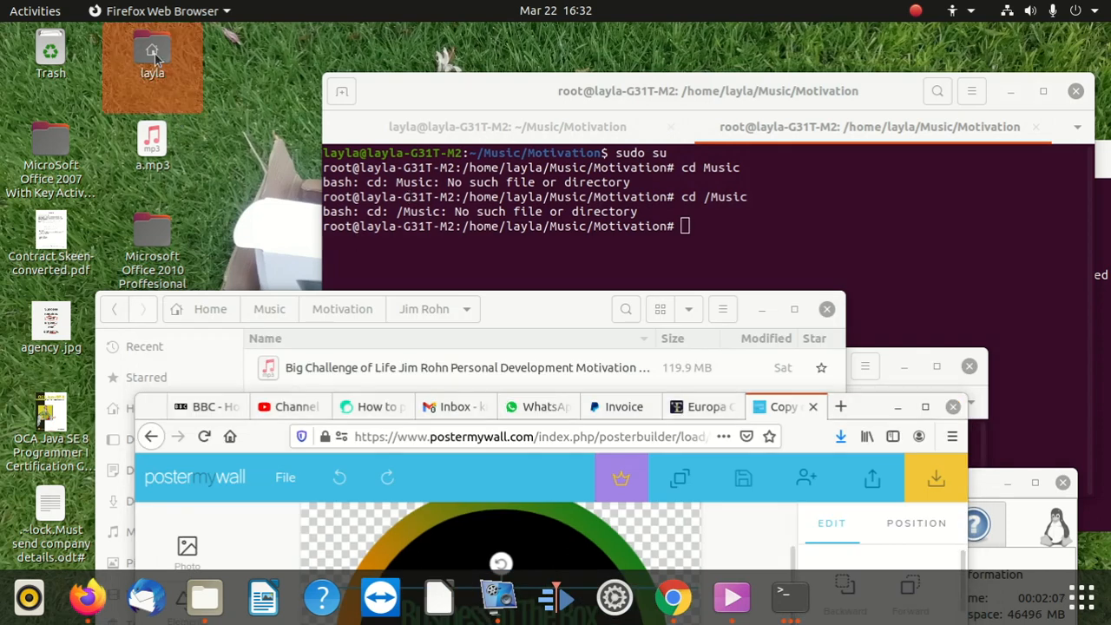
double_click(153, 55)
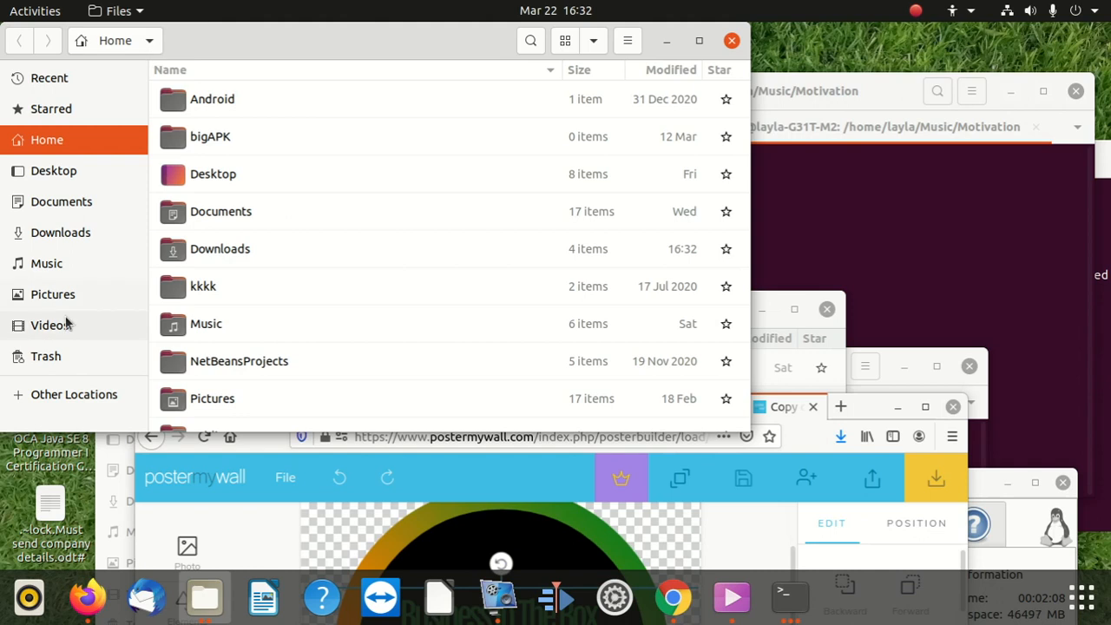
left_click(87, 236)
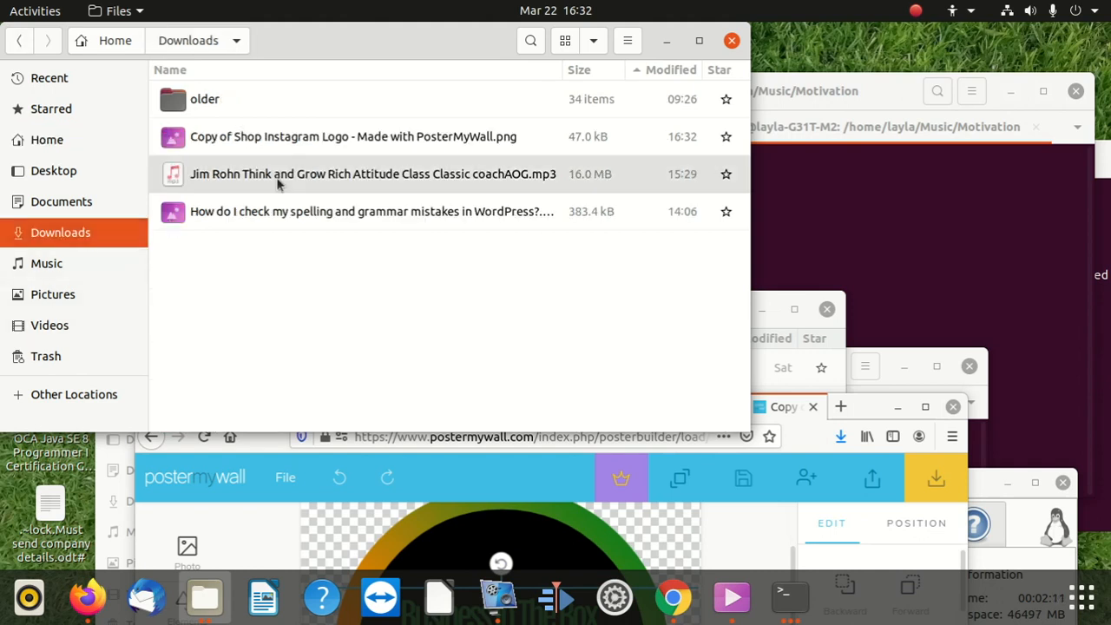
Step: Rename the downloaded PNG to 'logo .png' and bring the browser back to the front
right_click(289, 142)
left_click(370, 301)
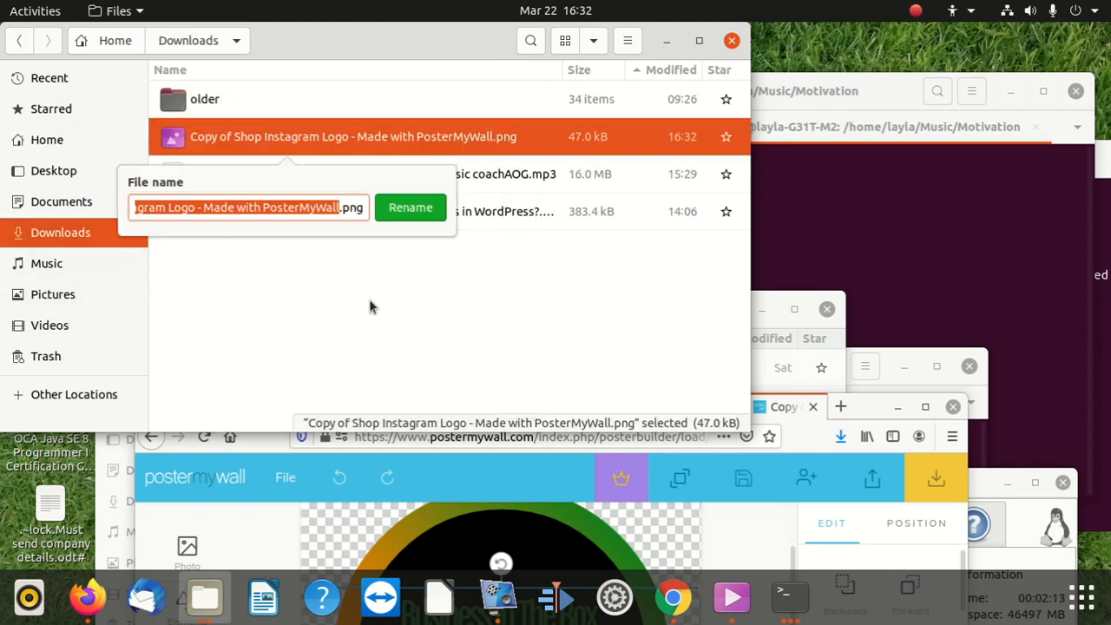
key("BackSpace")
type("logo")
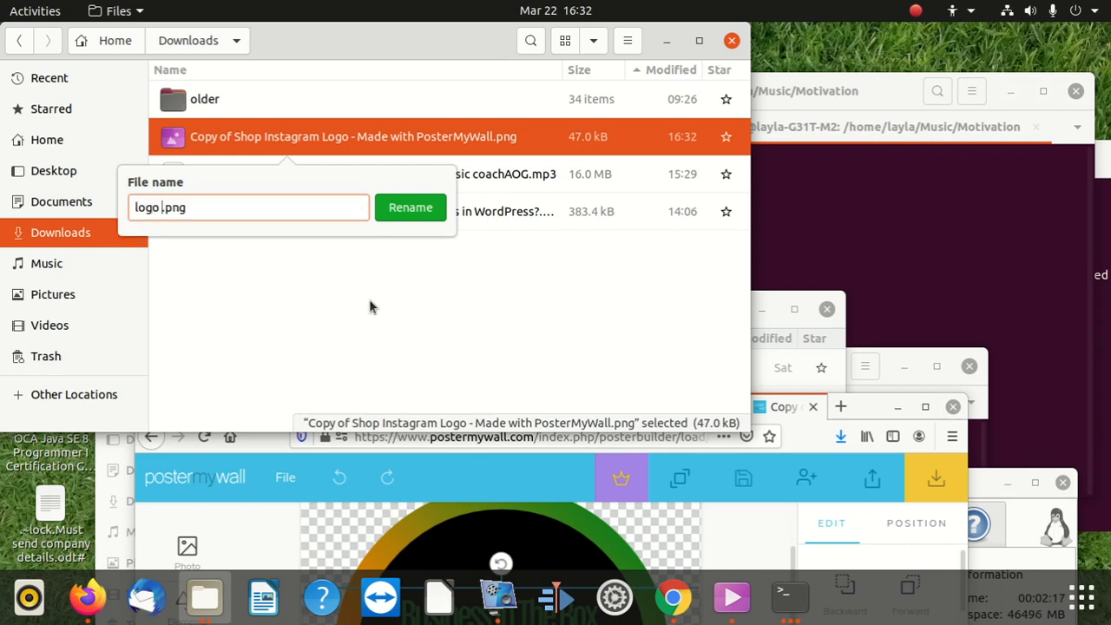
left_click(410, 208)
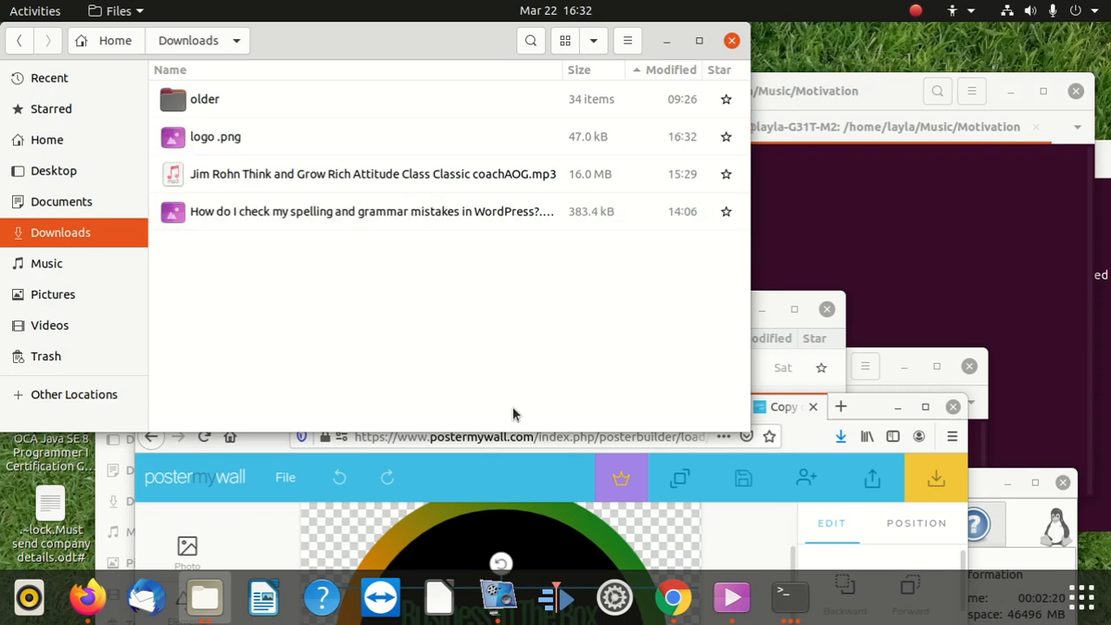
left_click_drag(870, 404, 720, 3)
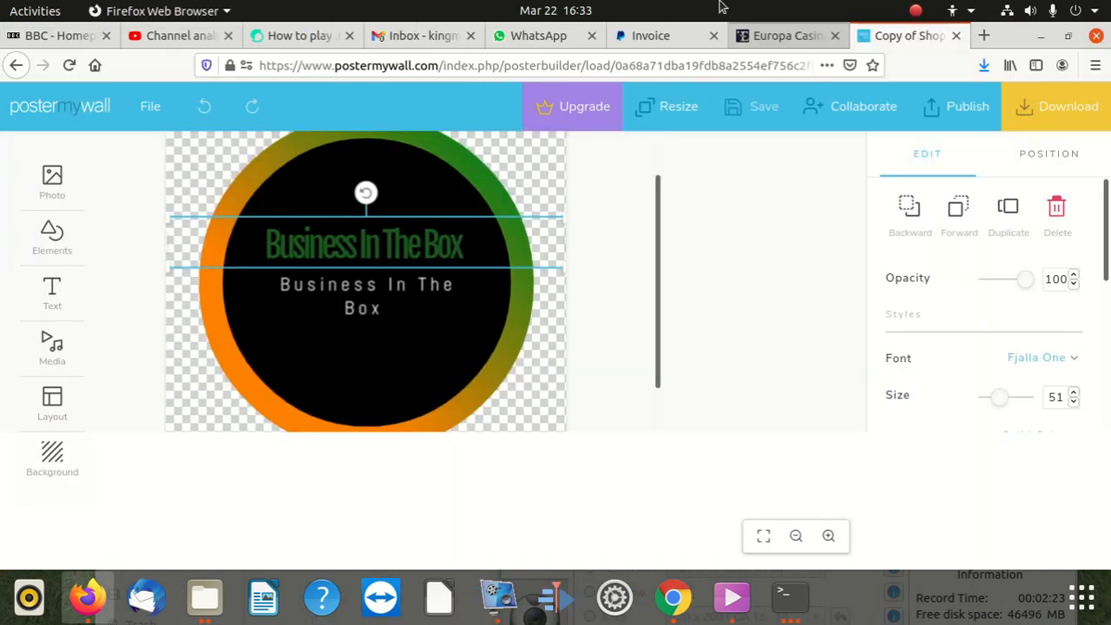
Step: Upload logo .png from Downloads as the invoice's company logo
left_click(656, 36)
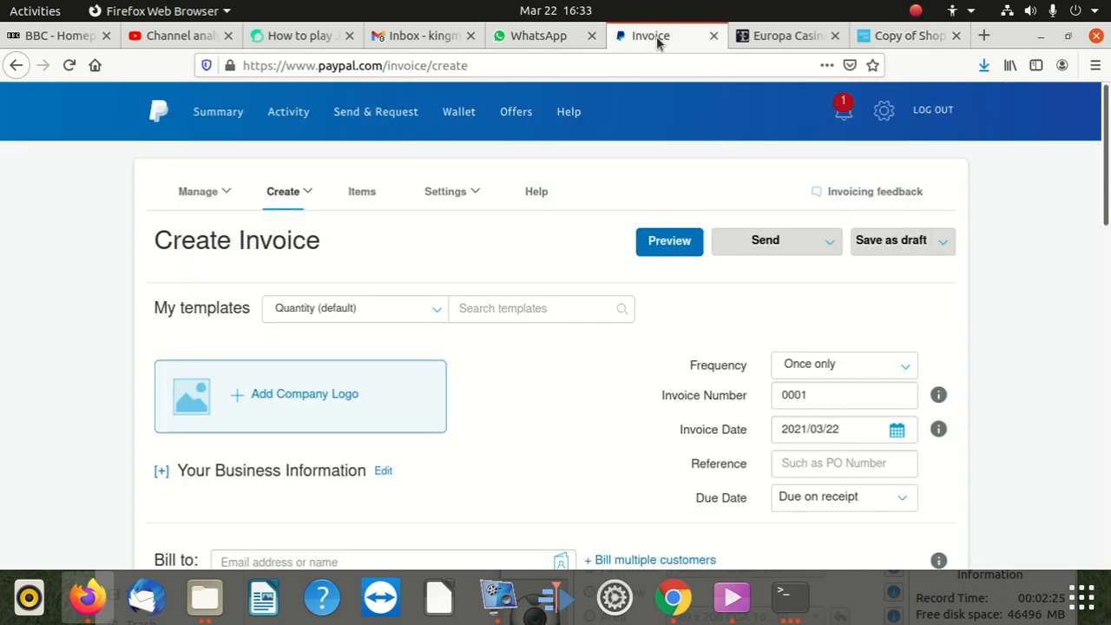
left_click(319, 396)
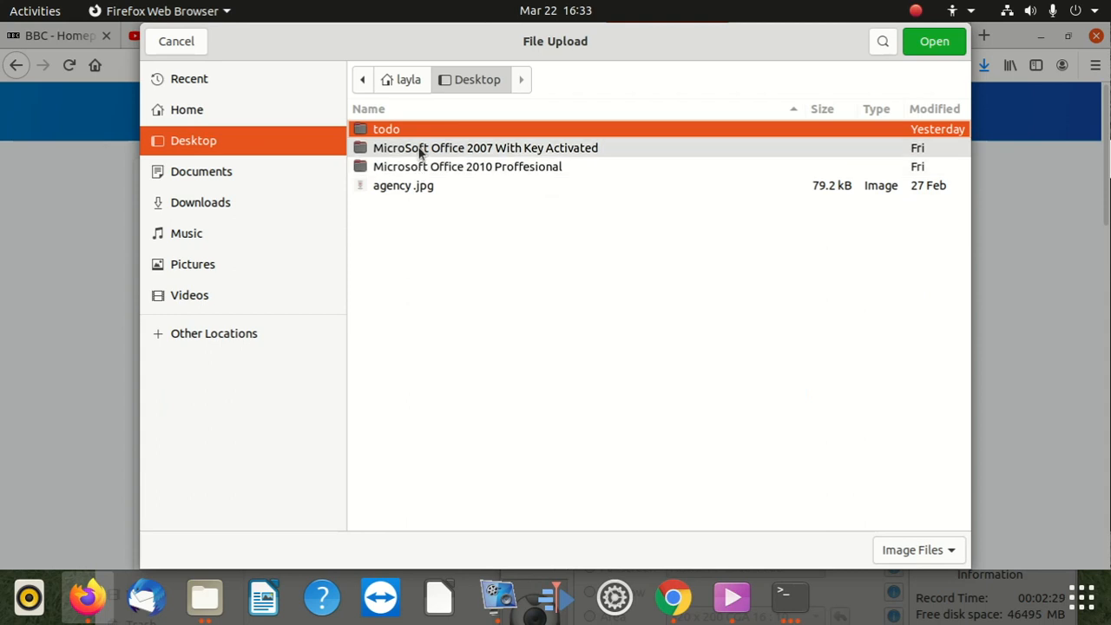
left_click(236, 207)
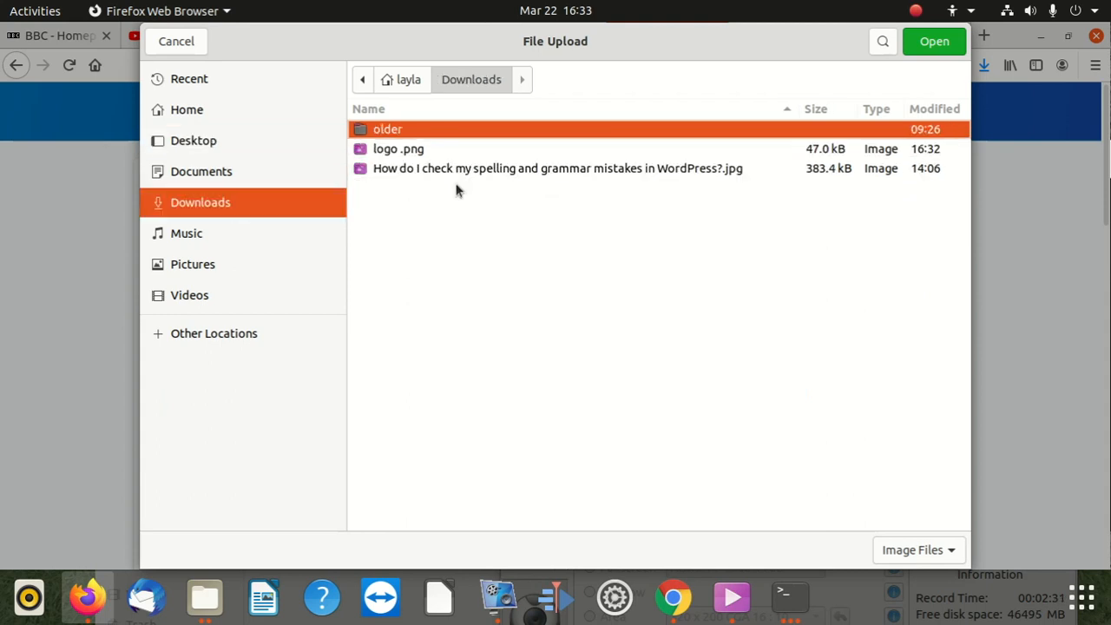
left_click(429, 147)
left_click(934, 41)
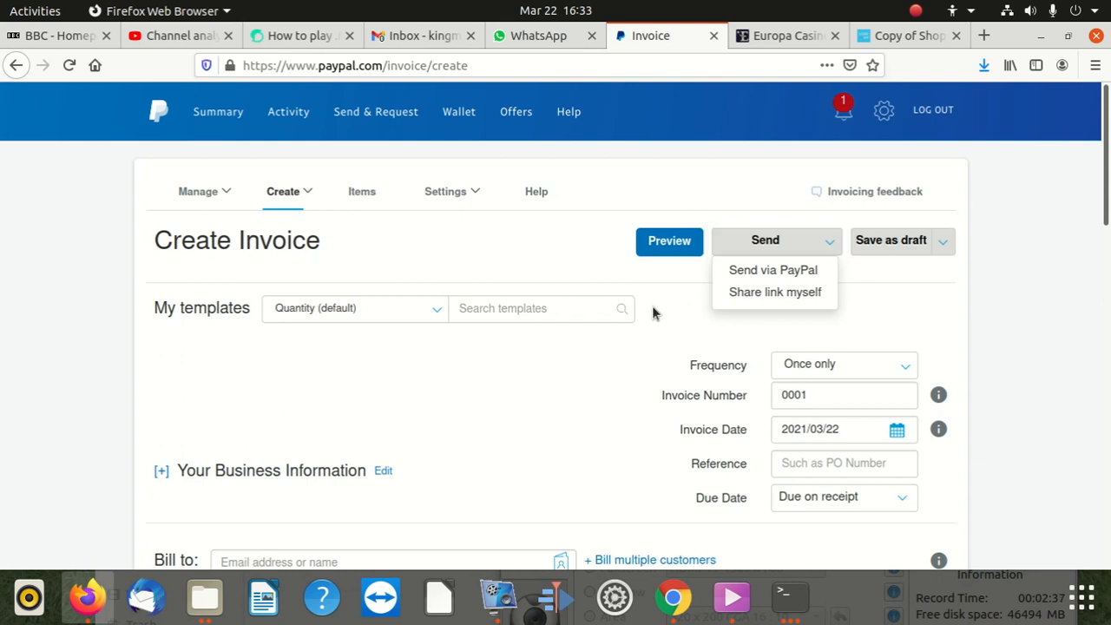
mouse_move(346, 388)
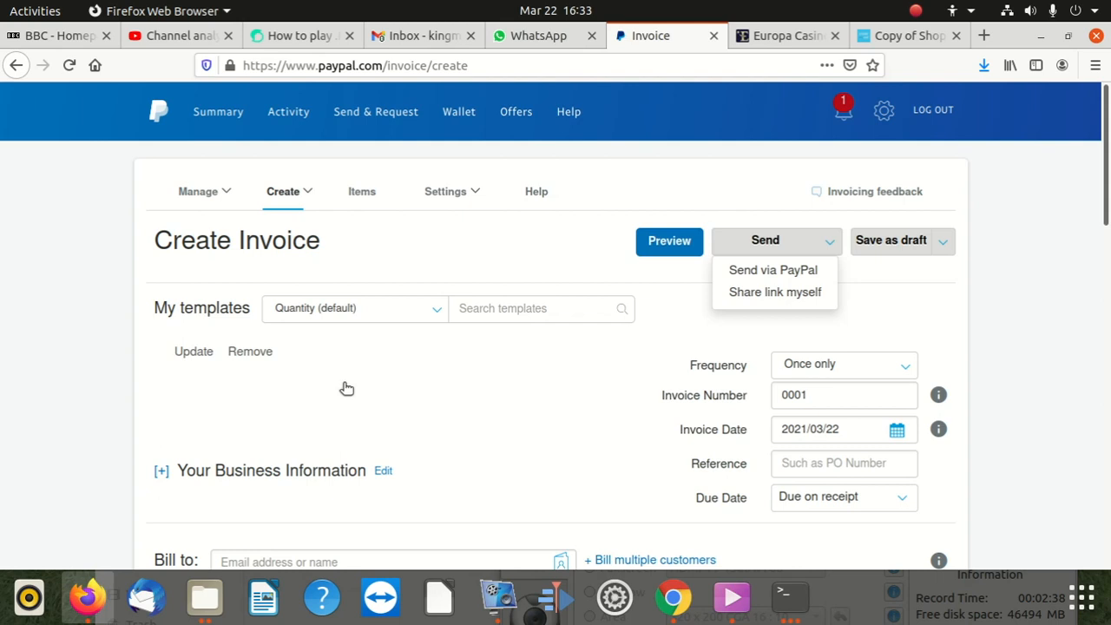
scroll(339, 400, "down", 2)
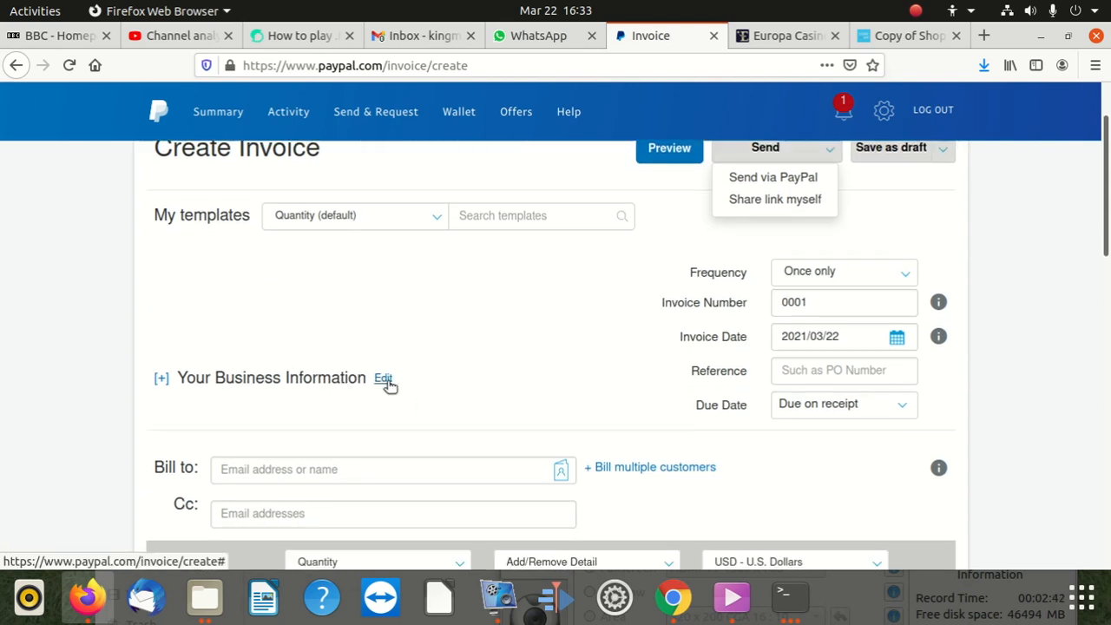
Step: Try sending the invoice via PayPal, which reveals the missing Bill to email error
scroll(521, 385, "up", 2)
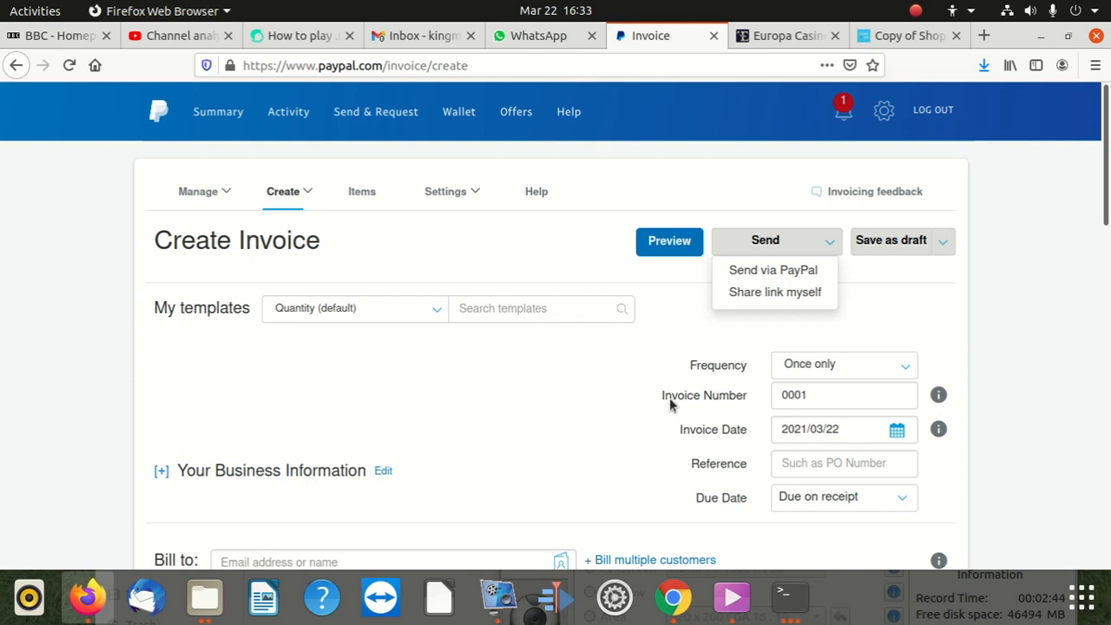
mouse_move(490, 376)
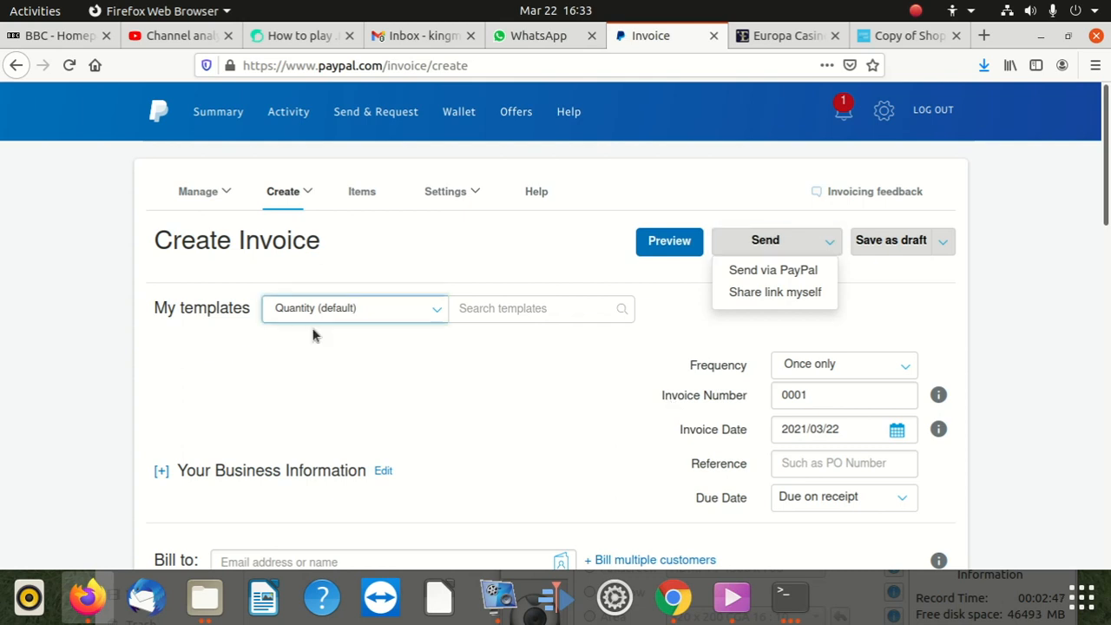
left_click(792, 276)
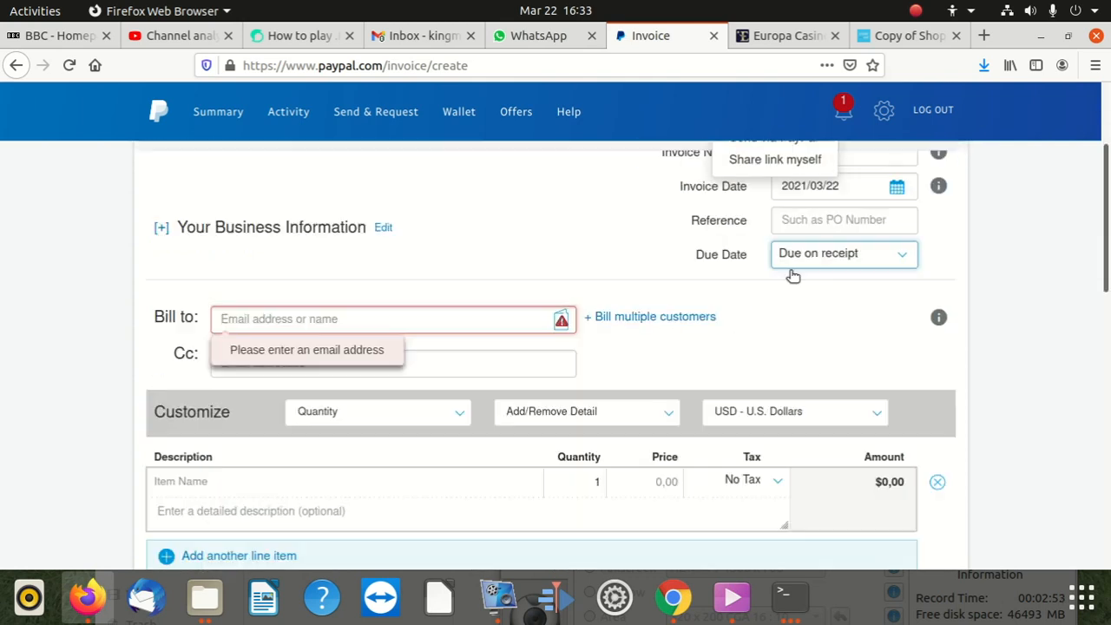
Step: Dismiss the send options and open the My templates dropdown
left_click(547, 315)
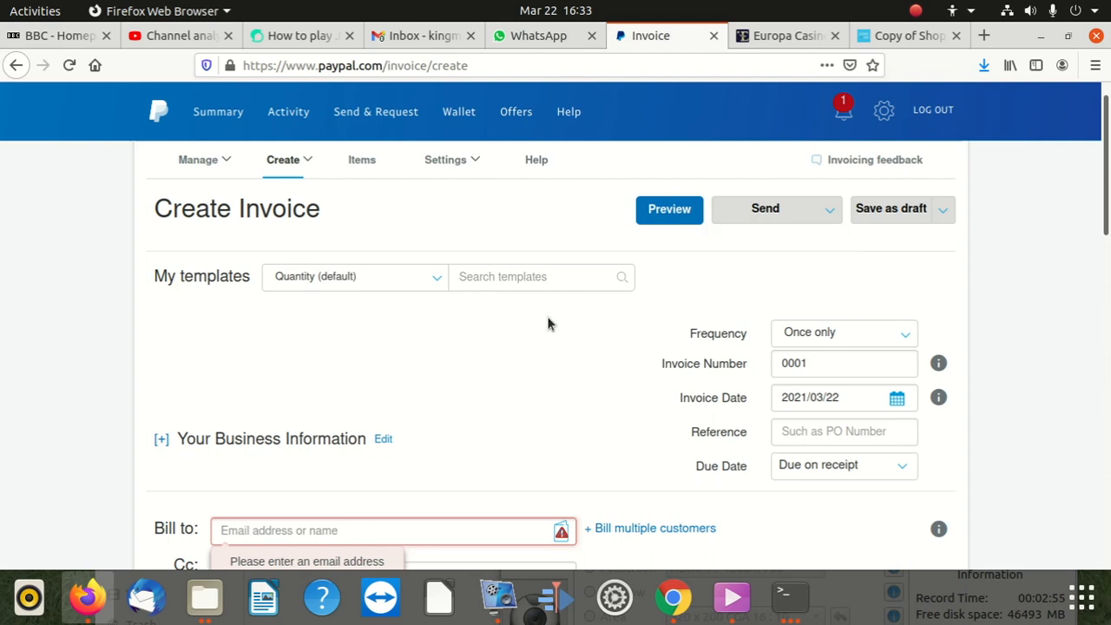
scroll(463, 342, "down", 1)
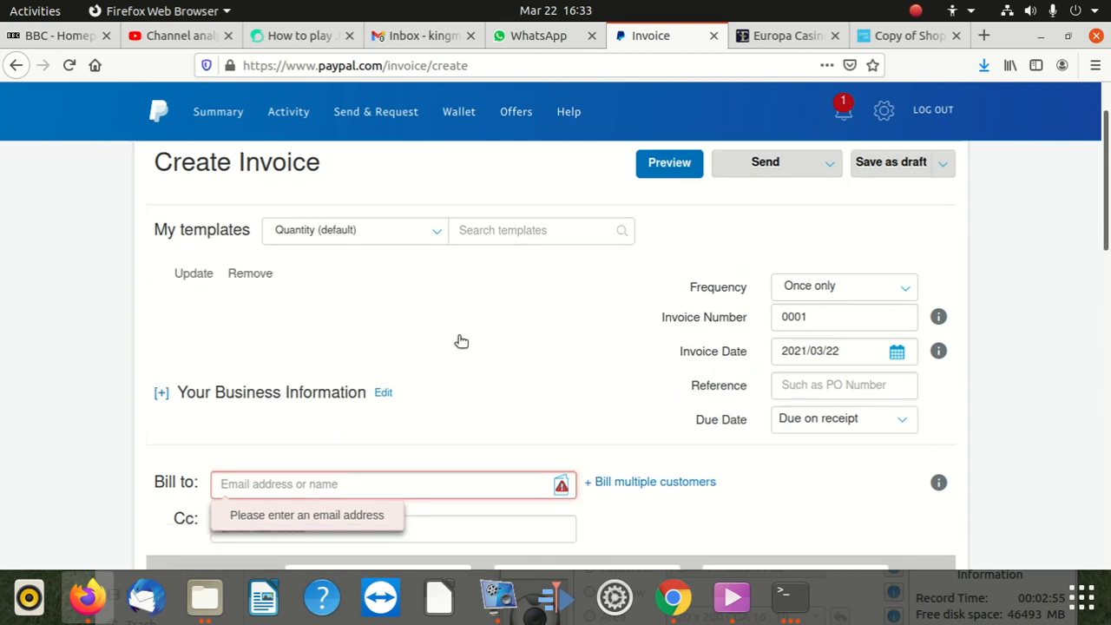
left_click(403, 230)
Step: Reload the invoice with the Quantity (default) template
left_click(362, 262)
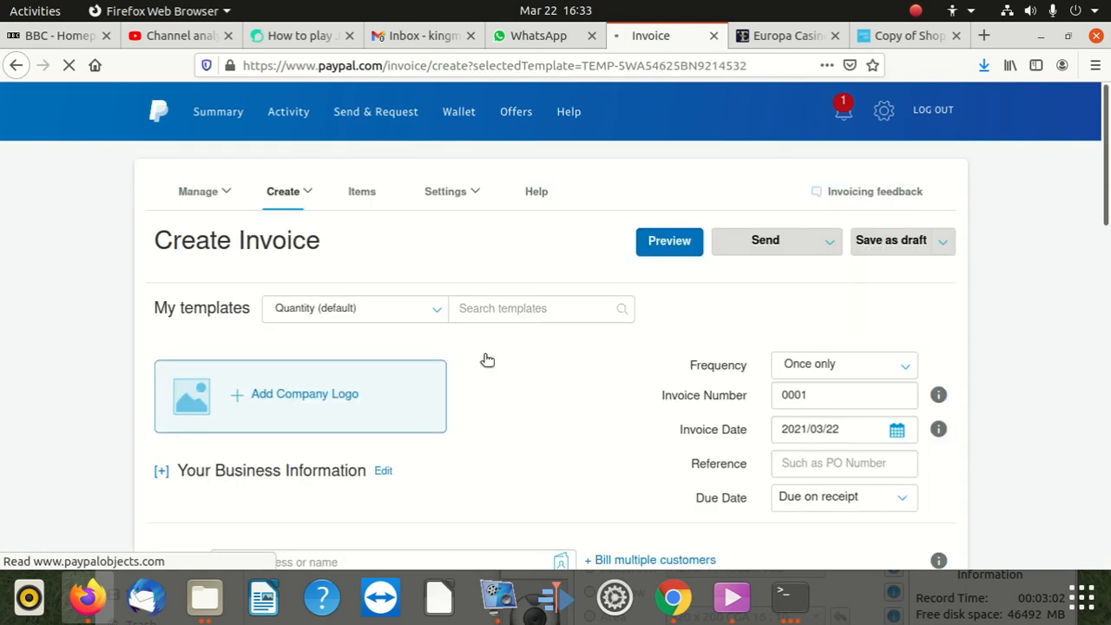
scroll(365, 417, "down", 3)
scroll(360, 382, "up", 3)
Step: Upload logo .png again as the company logo
left_click(303, 395)
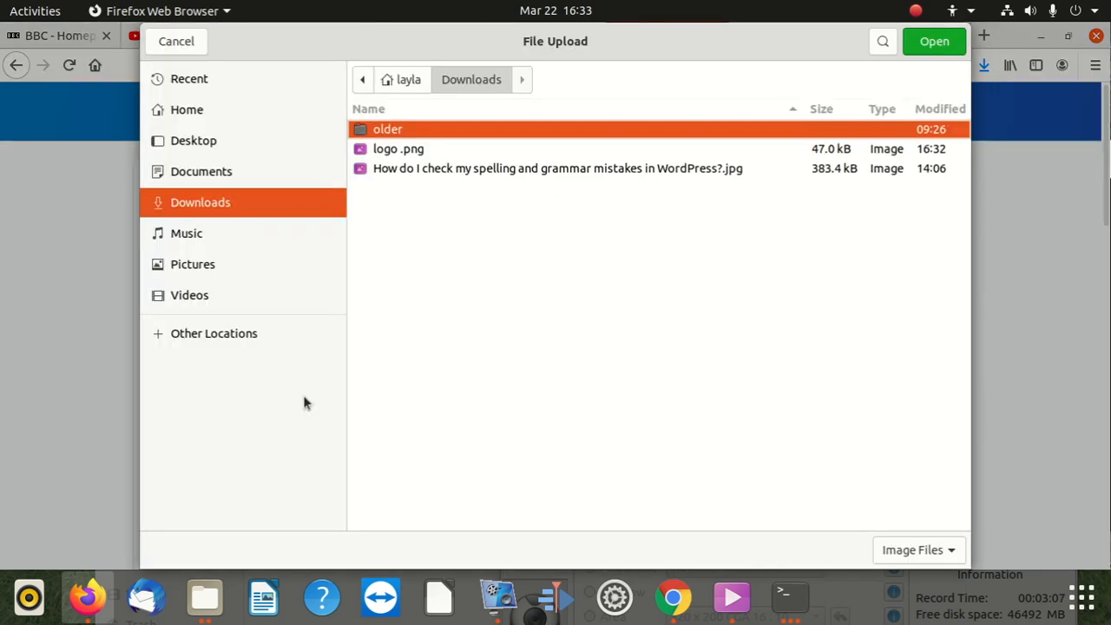
left_click(425, 149)
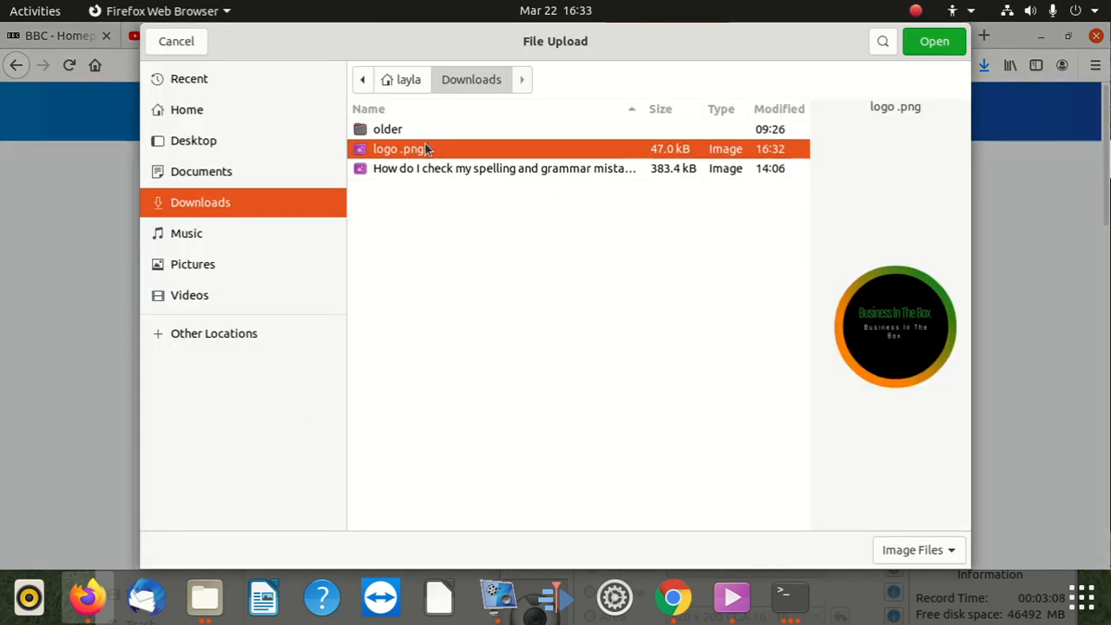
left_click(916, 54)
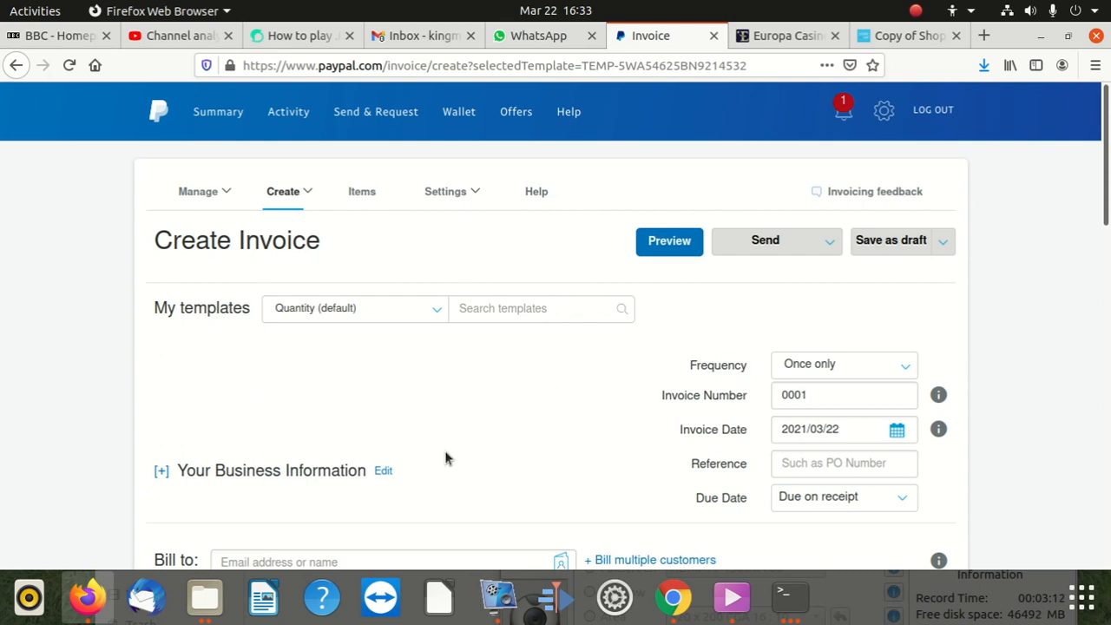
Step: Check invoice number 0001 and enter 'Online coding' as the Reference
mouse_move(381, 439)
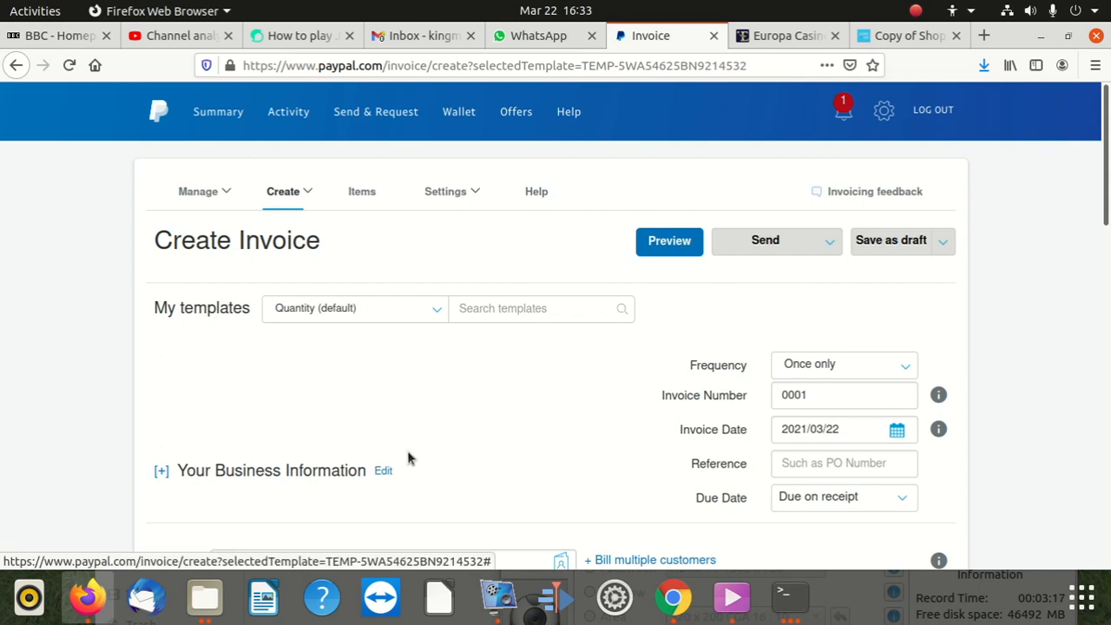
scroll(544, 422, "down", 1)
scroll(831, 397, "down", 3)
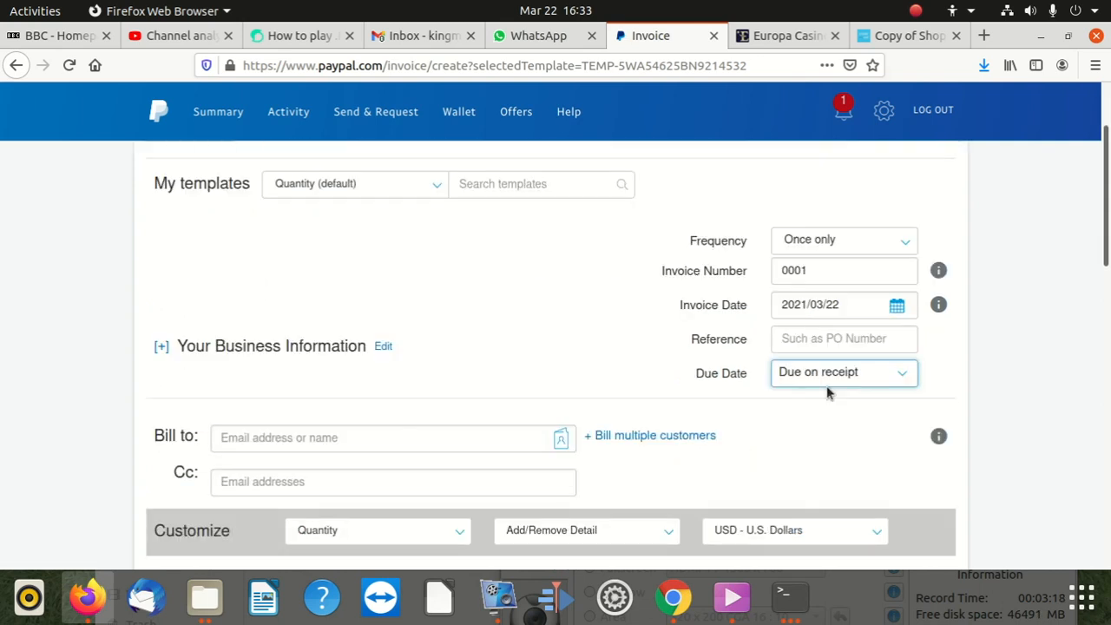
scroll(821, 347, "up", 4)
left_click(819, 398)
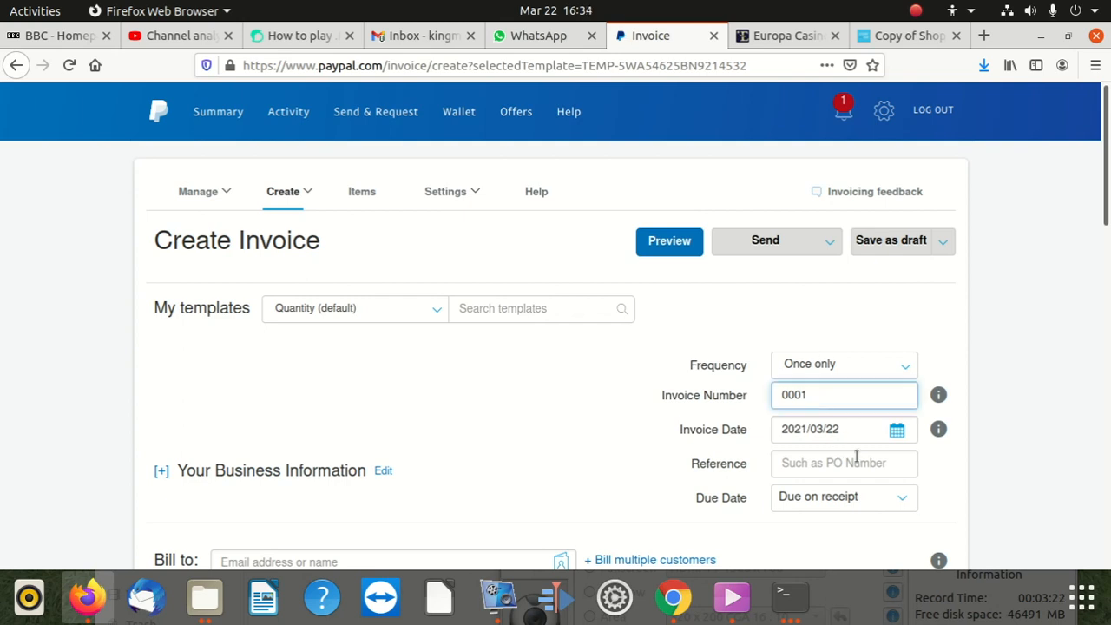
left_click(809, 467)
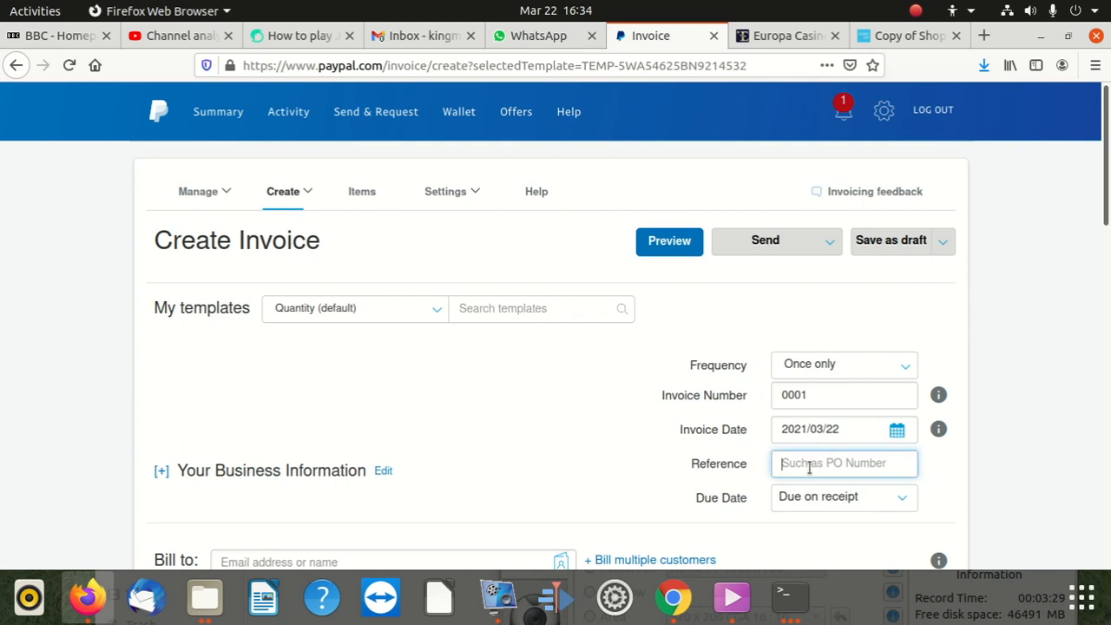
type("On")
type("e coding")
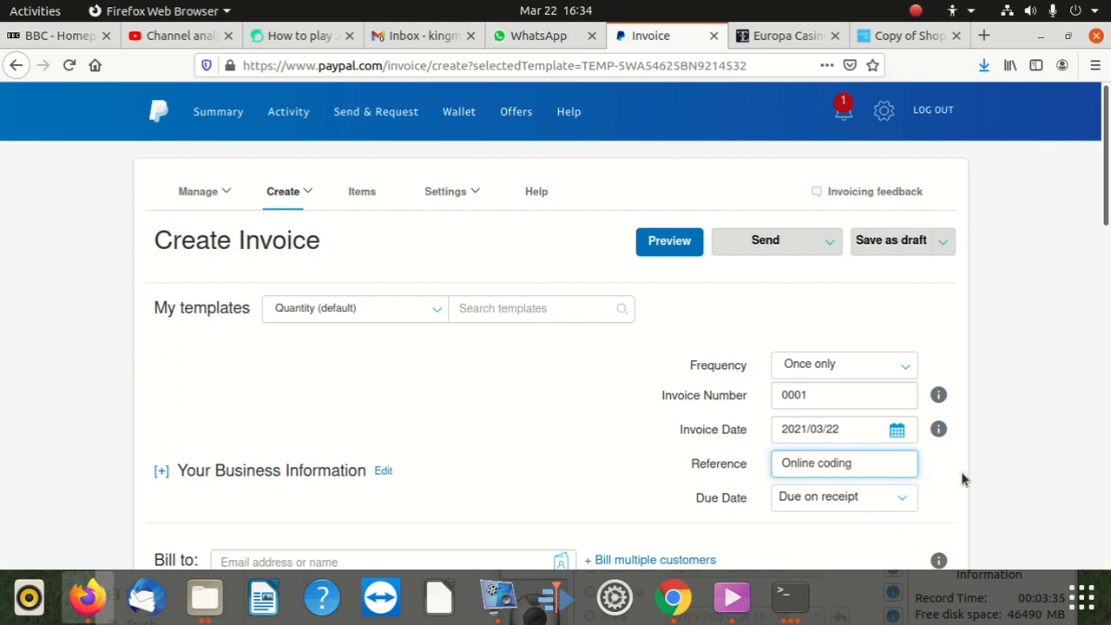
Step: Leave the invoice frequency set to Once only
scroll(902, 456, "down", 2)
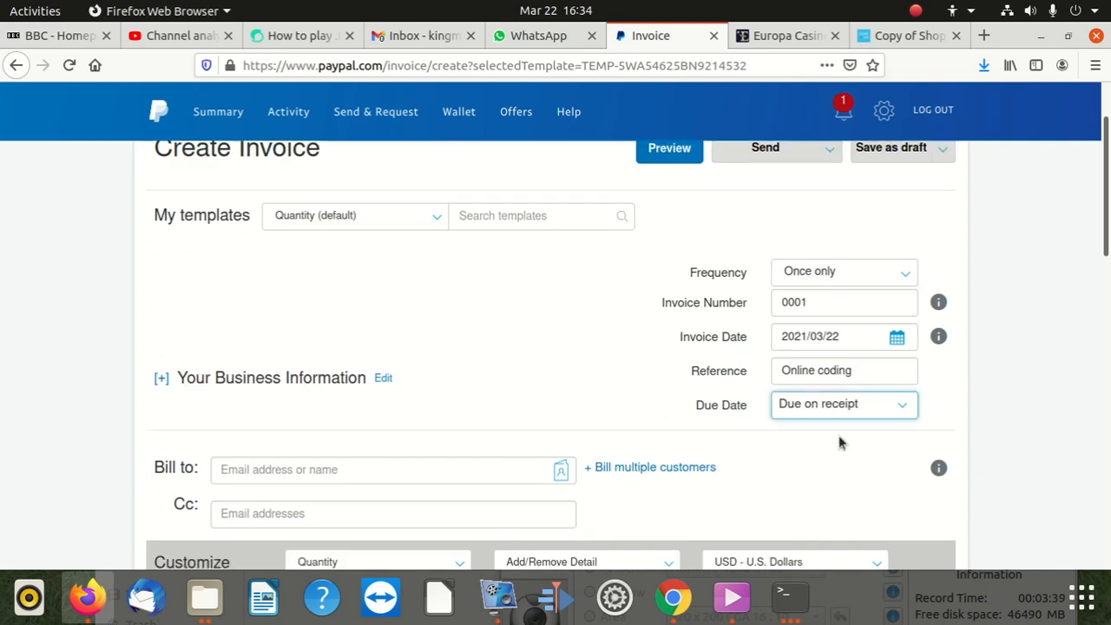
left_click(878, 278)
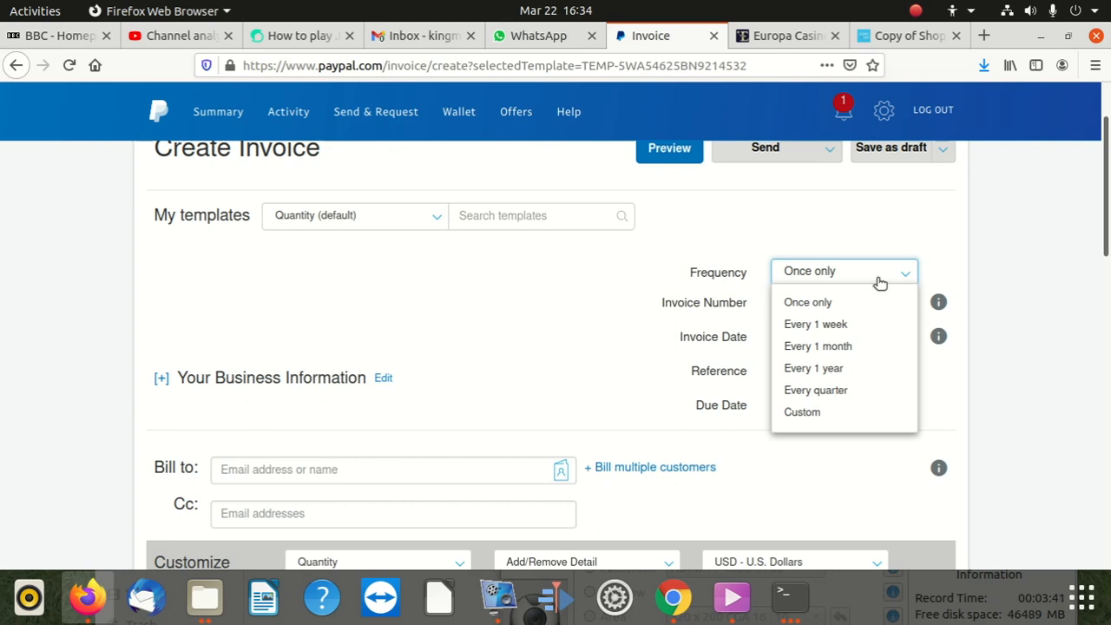
left_click(879, 282)
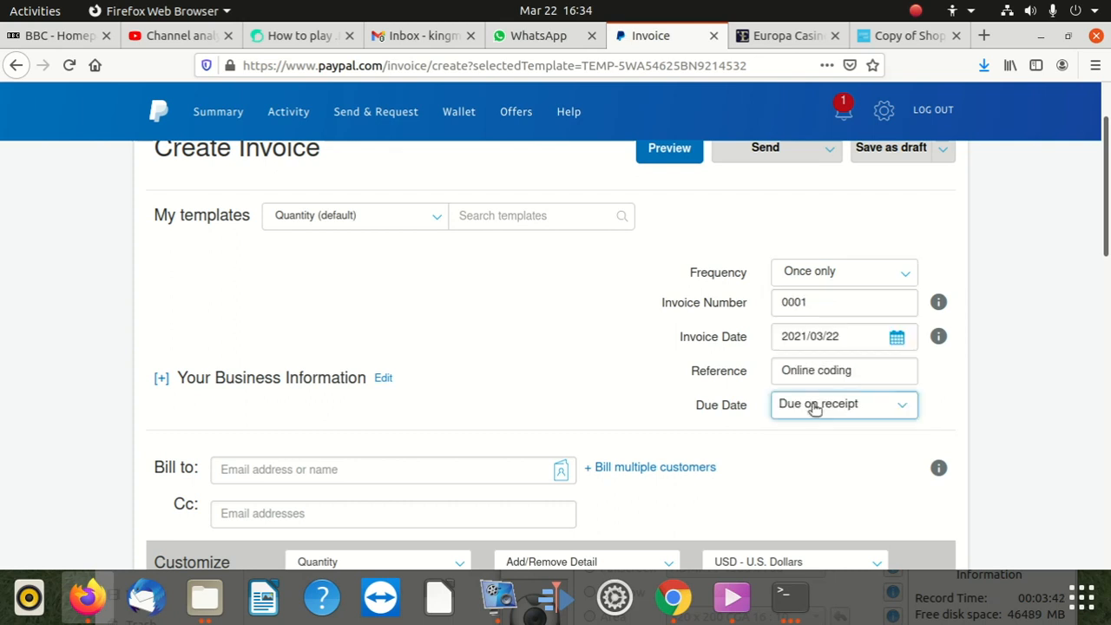
scroll(403, 386, "down", 4)
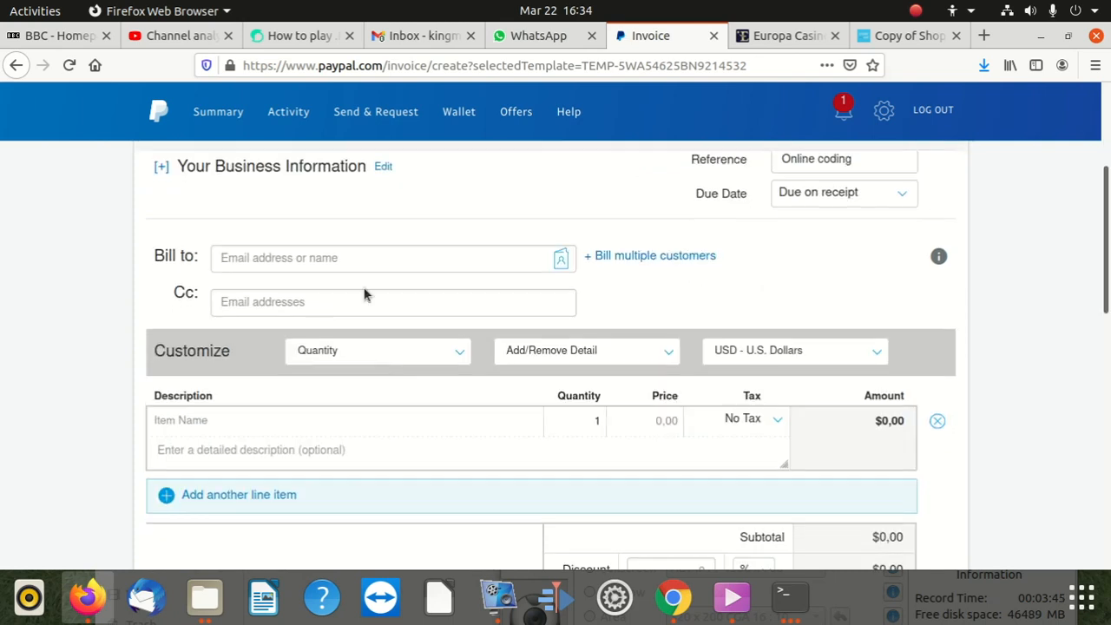
Step: Type the customer's email address in Bill to and add them as recipient
left_click(410, 255)
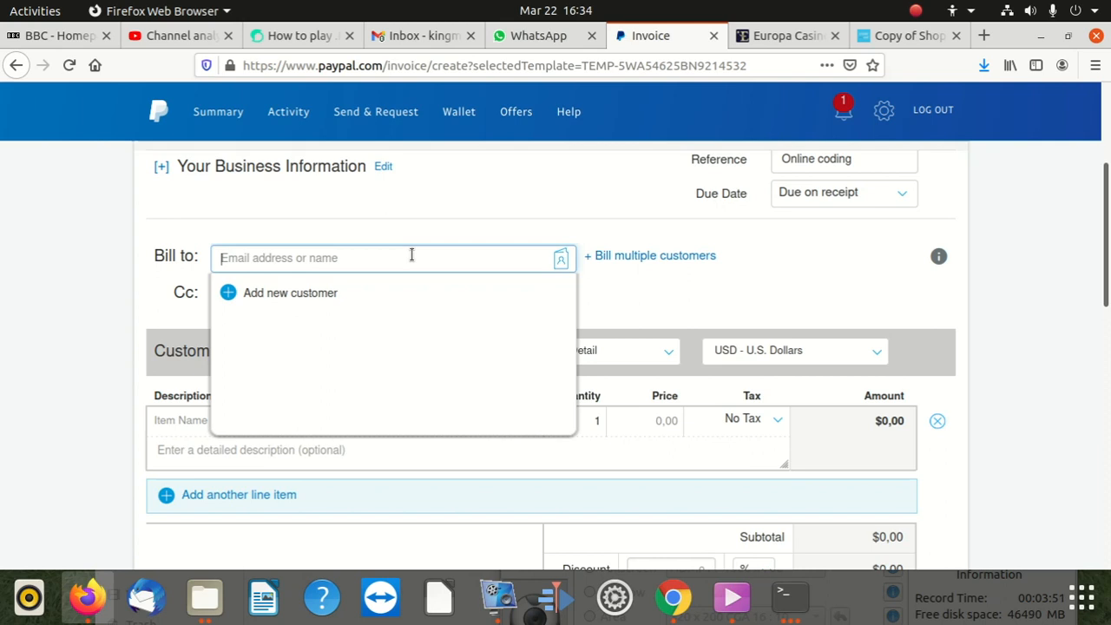
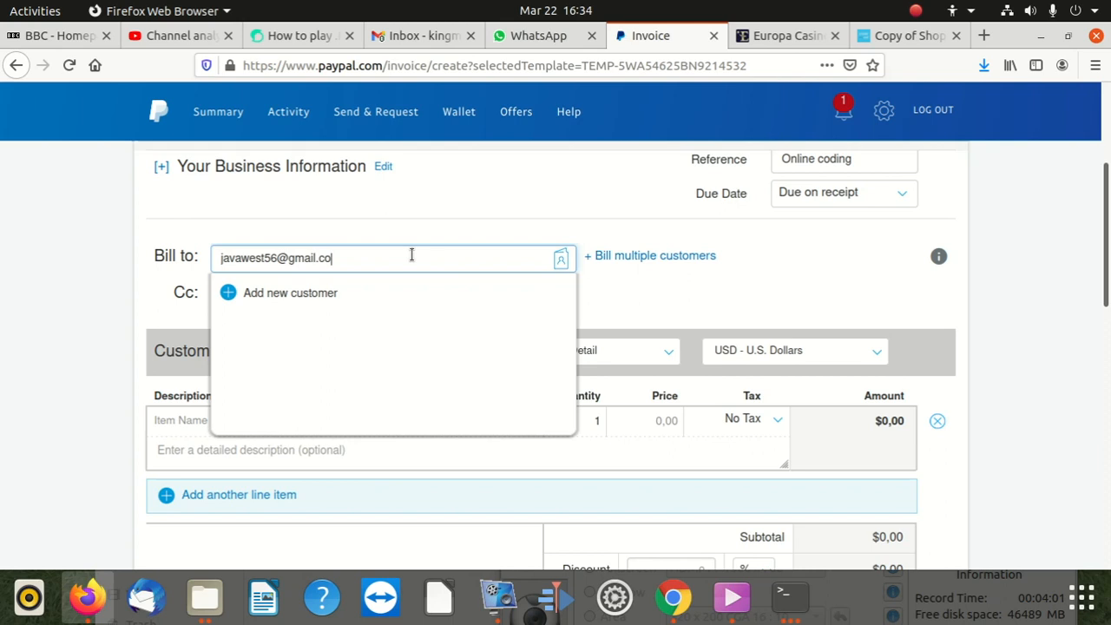
left_click(444, 235)
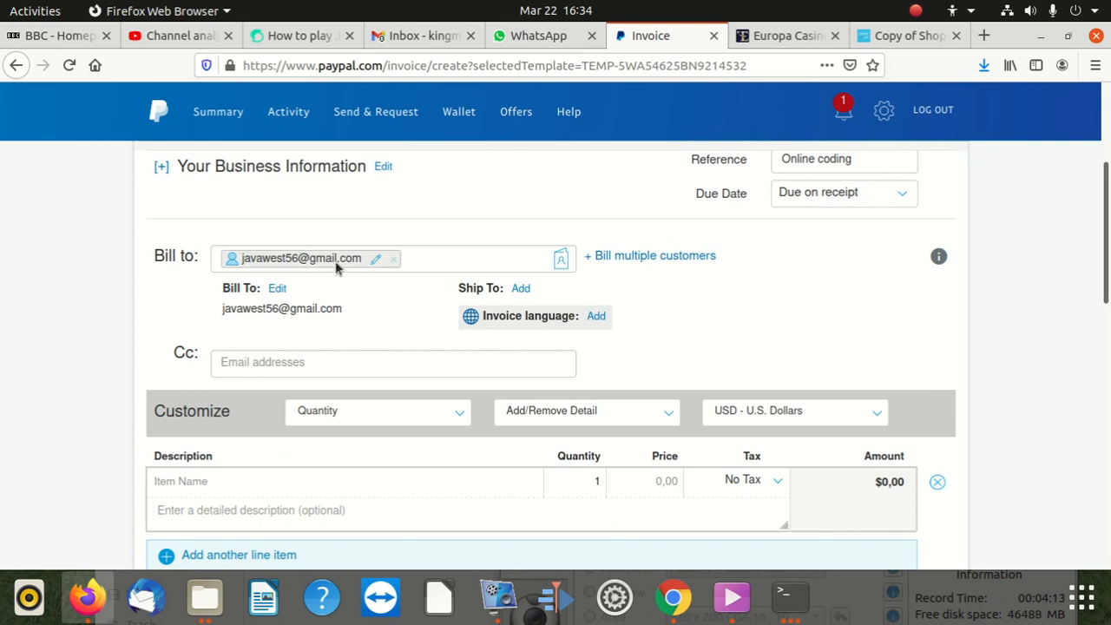
Step: Remove the stray extra digit from the Bill To recipient's e-mail address and save it
left_click(297, 261)
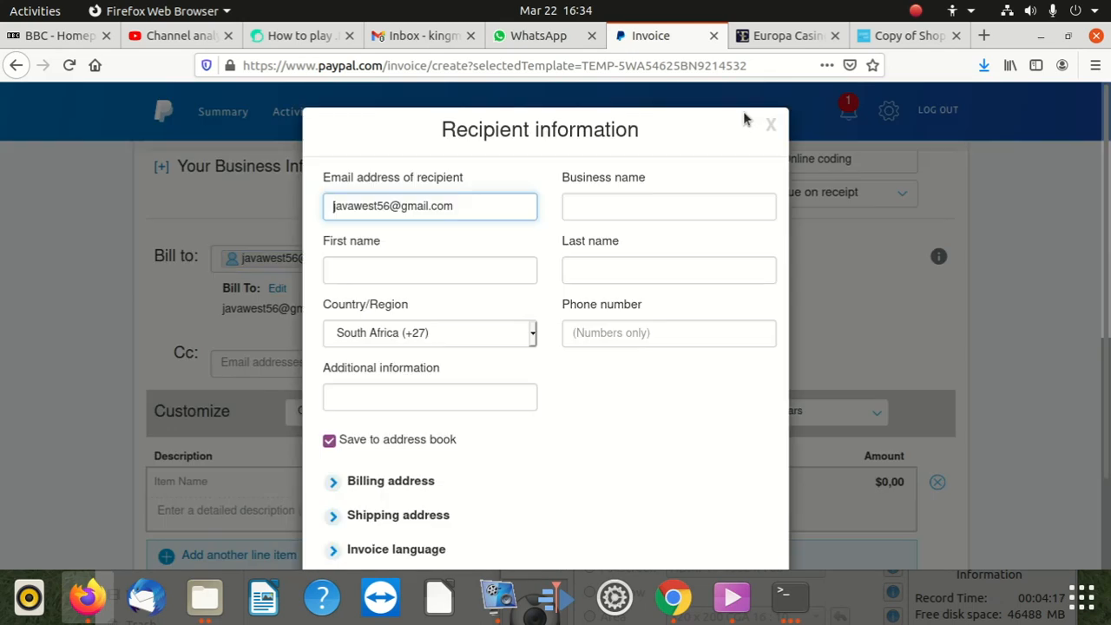
left_click(772, 126)
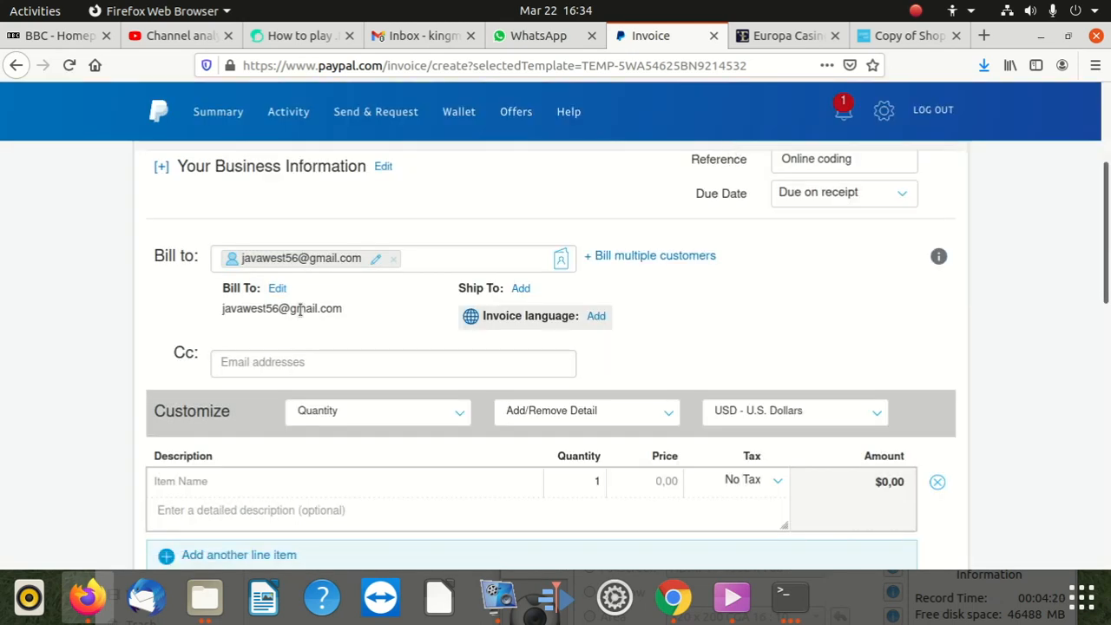
left_click(276, 289)
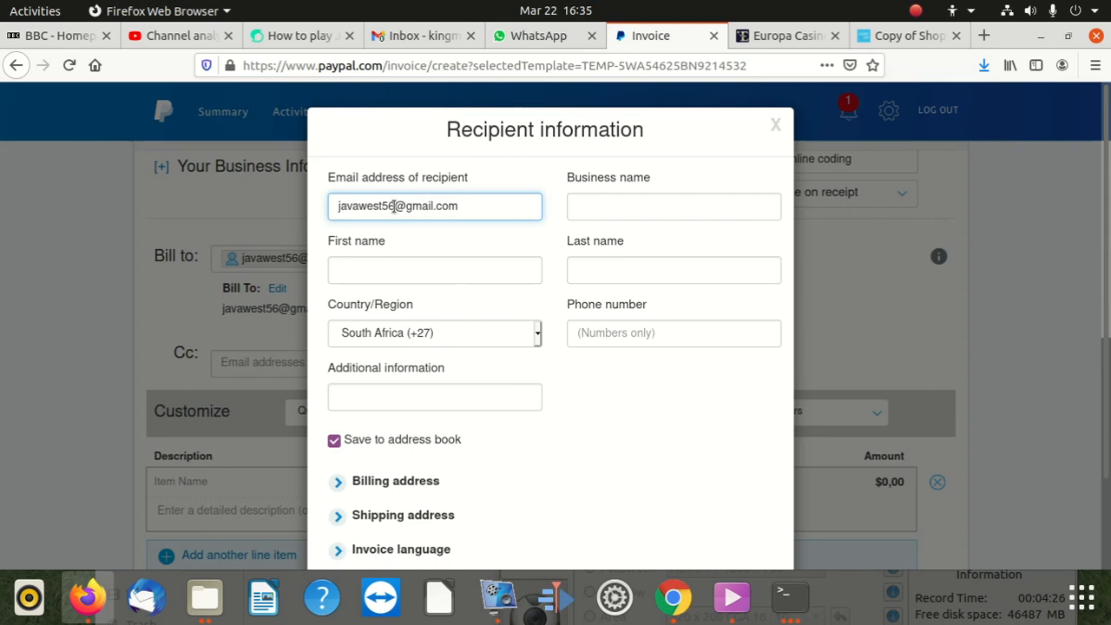
key("BackSpace")
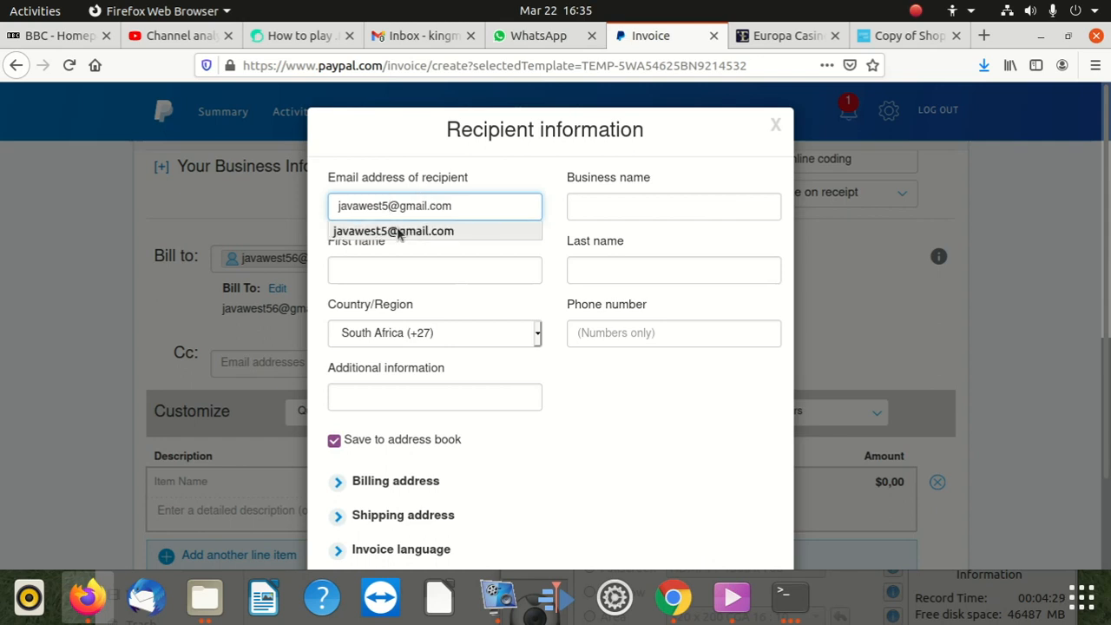
left_click(400, 232)
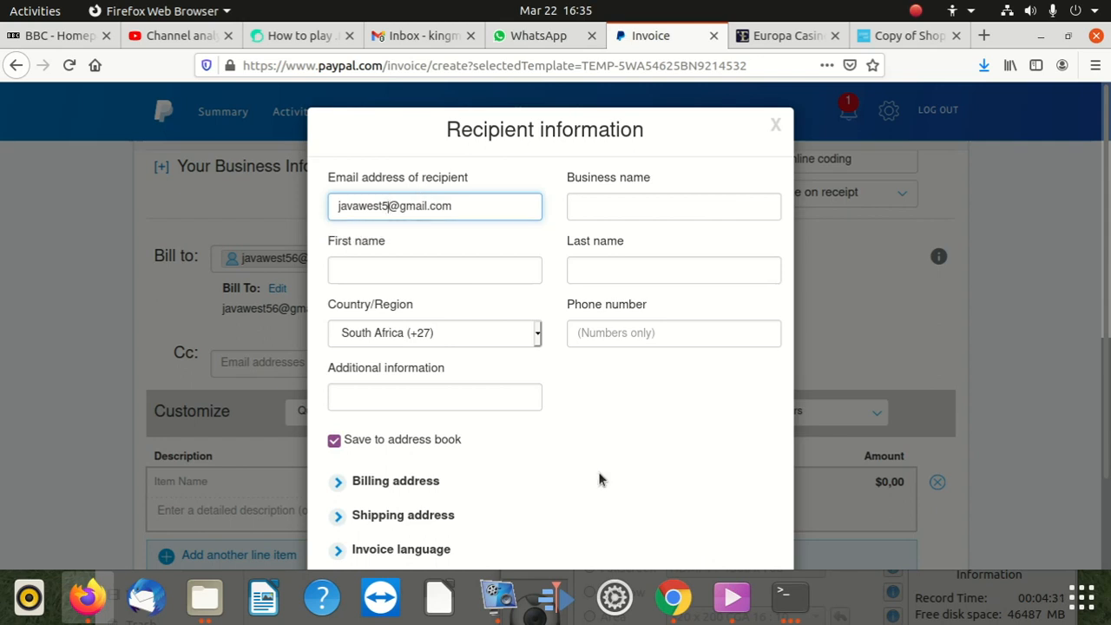
scroll(599, 479, "down", 2)
left_click(346, 517)
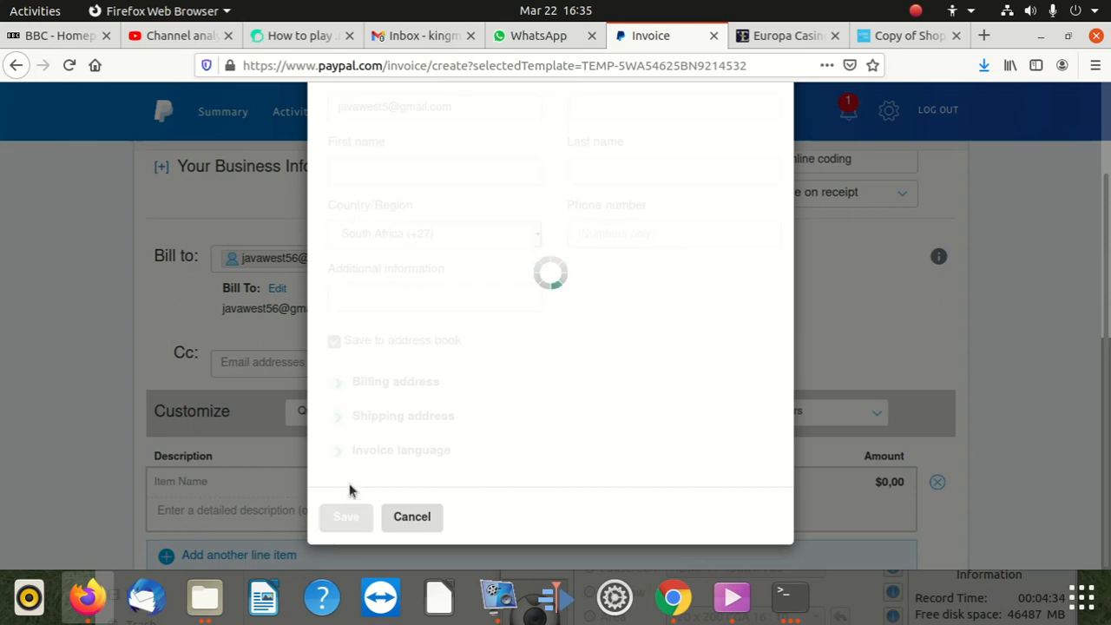
scroll(437, 345, "up", 5)
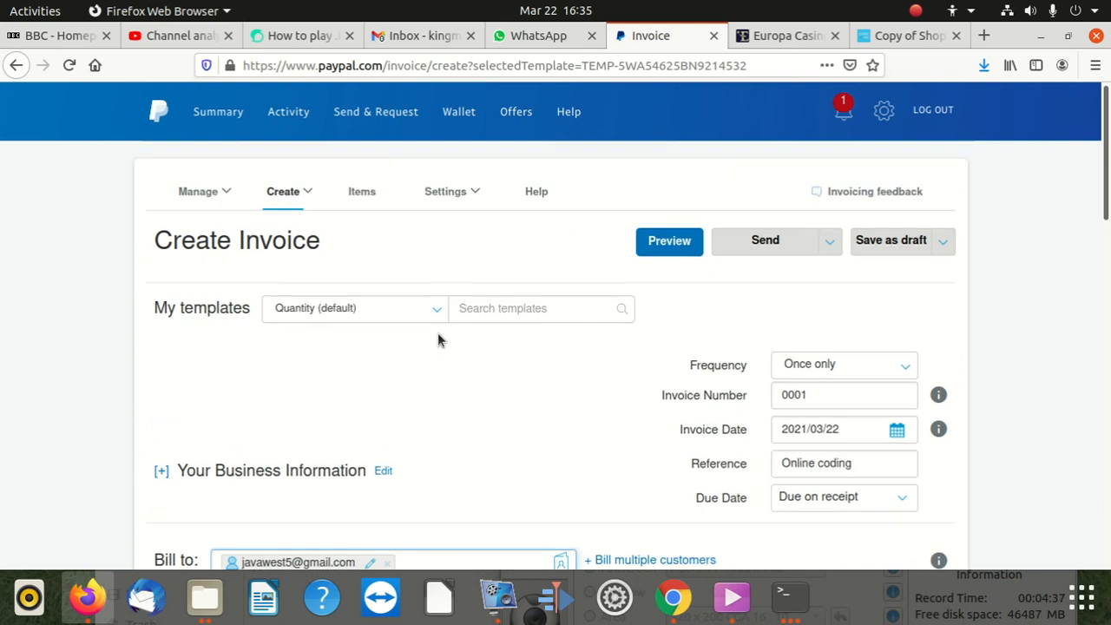
scroll(438, 334, "down", 6)
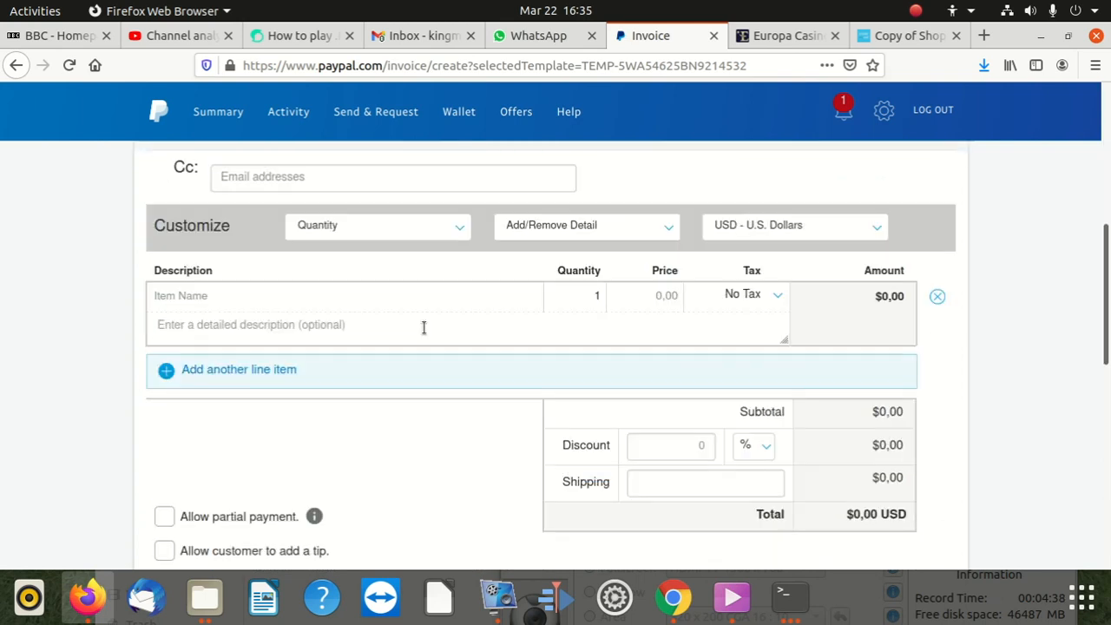
Step: Keep Quantity as the line-item unit option
scroll(421, 321, "down", 3)
scroll(548, 365, "up", 5)
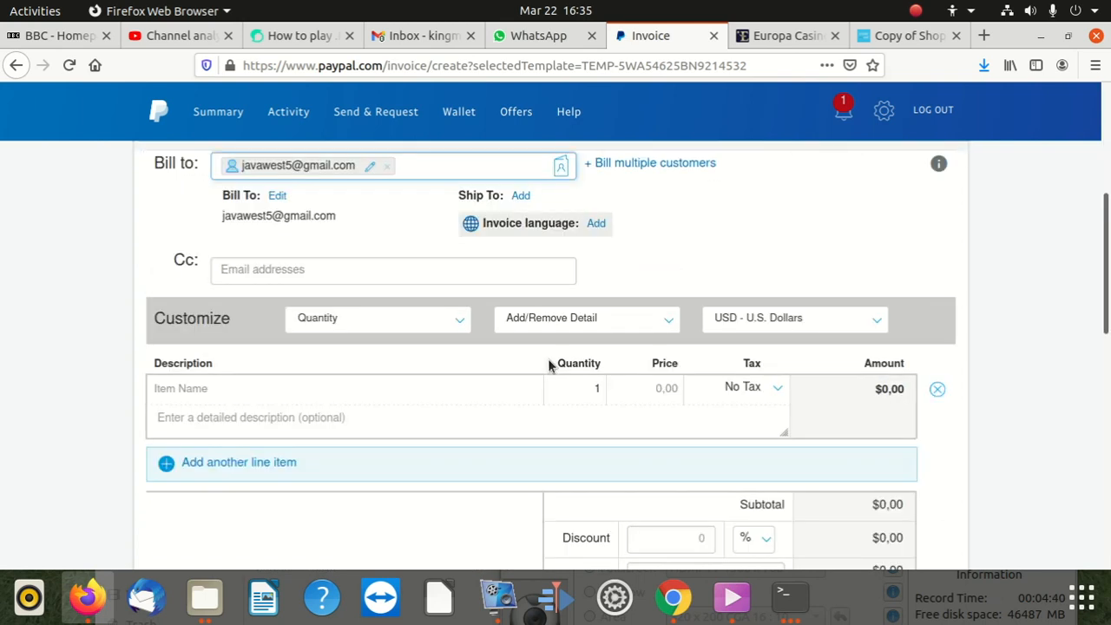
scroll(549, 365, "up", 2)
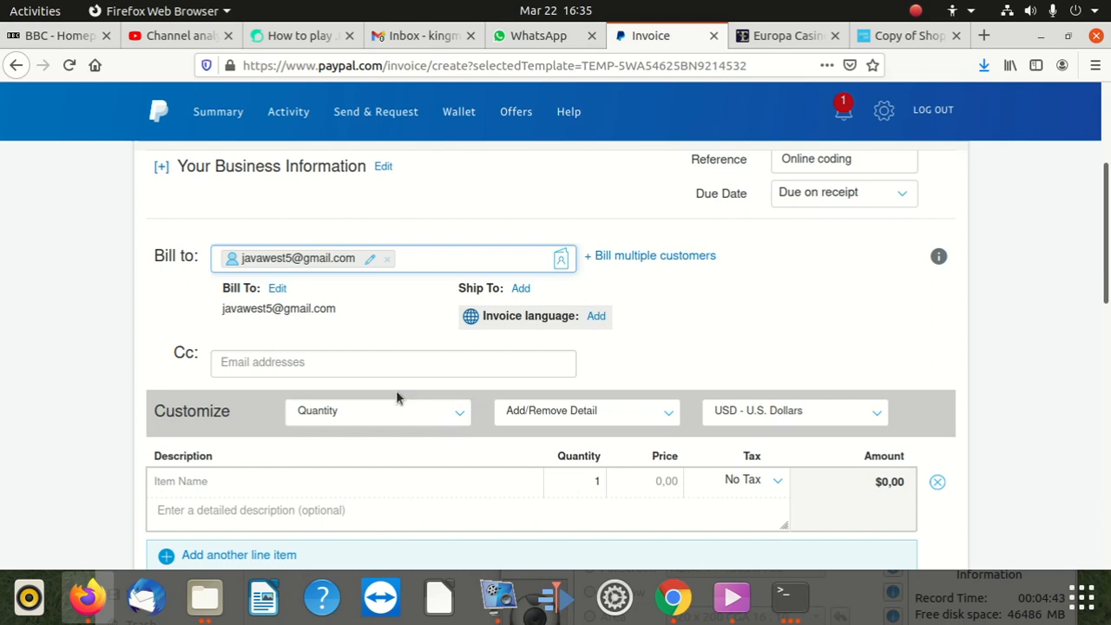
left_click(429, 415)
left_click(330, 441)
Step: Uncheck Shipping in the Add/Remove Detail list so it leaves the totals
scroll(481, 428, "down", 2)
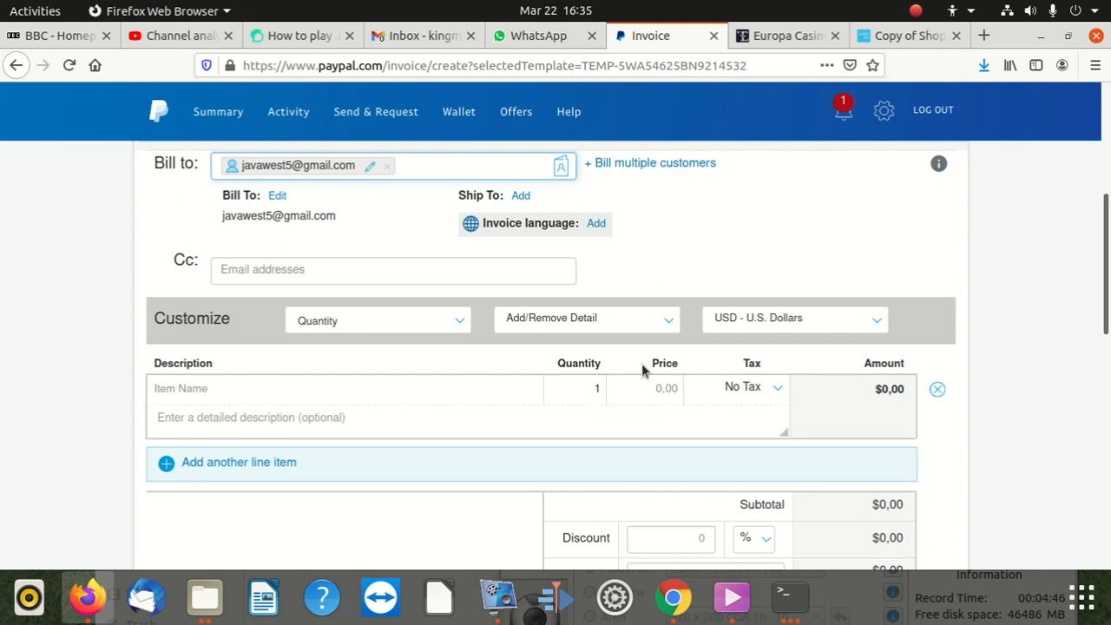
left_click(633, 316)
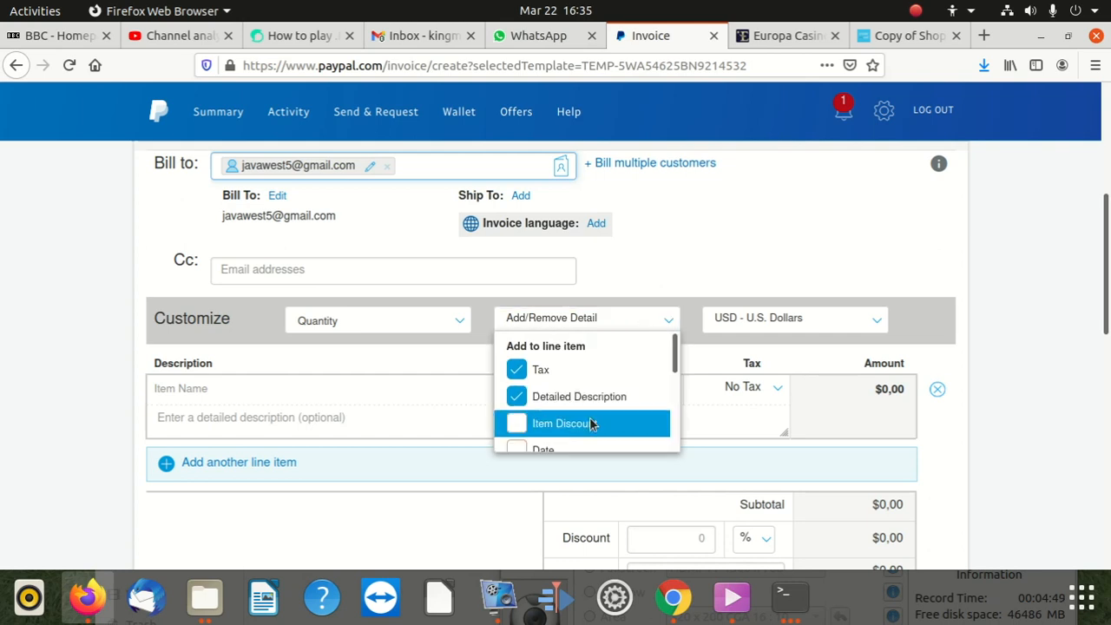
scroll(592, 427, "down", 1)
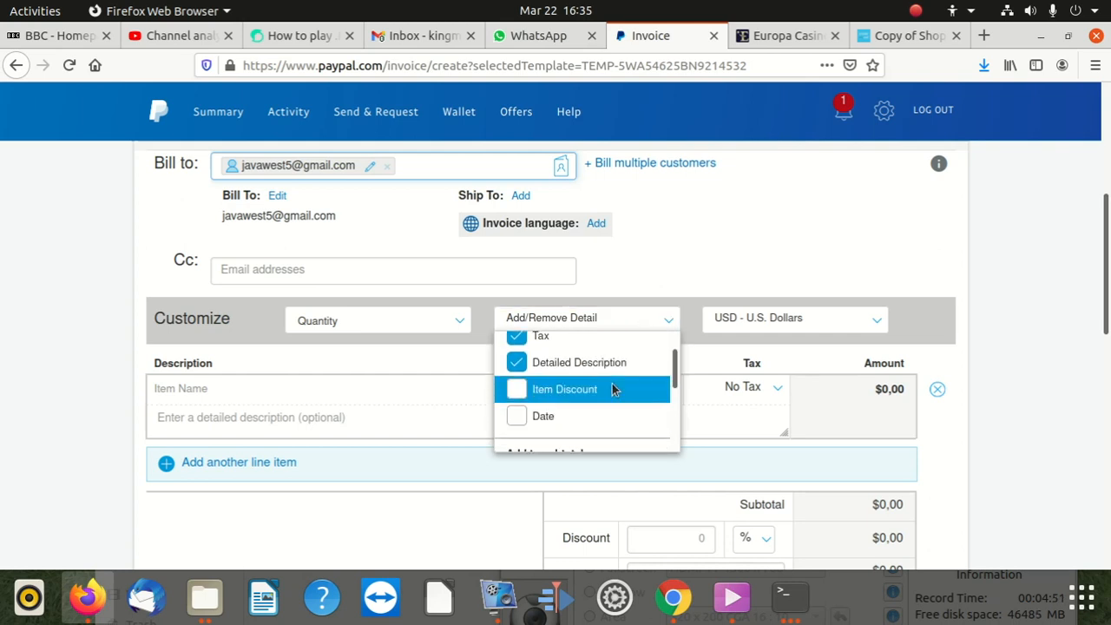
scroll(610, 385, "down", 1)
scroll(610, 385, "down", 1)
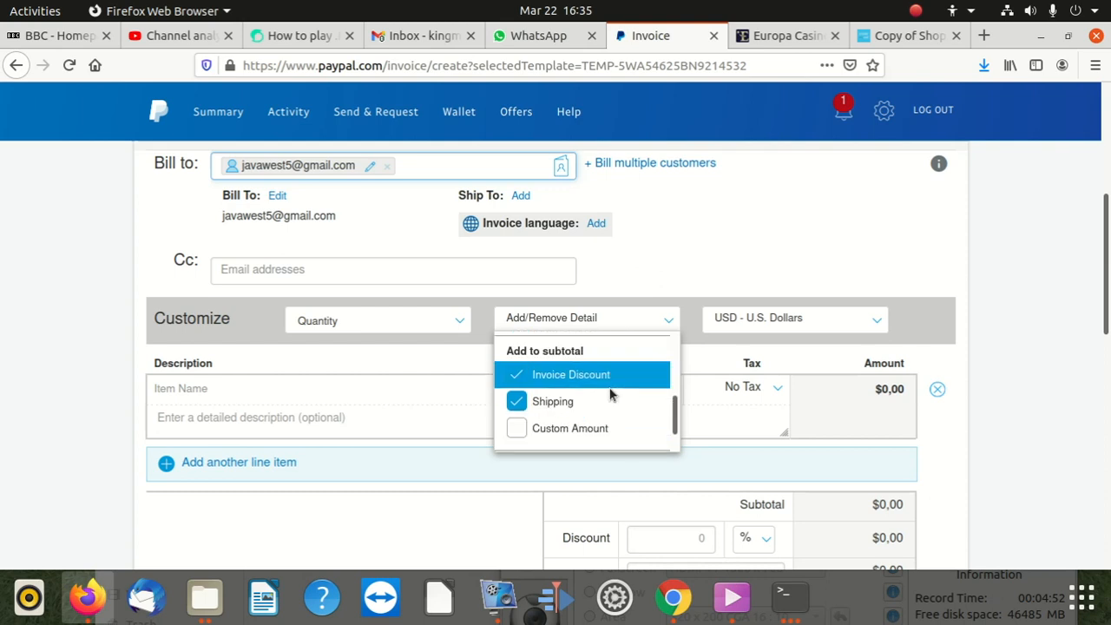
scroll(614, 395, "down", 1)
scroll(656, 361, "down", 3)
scroll(657, 361, "up", 1)
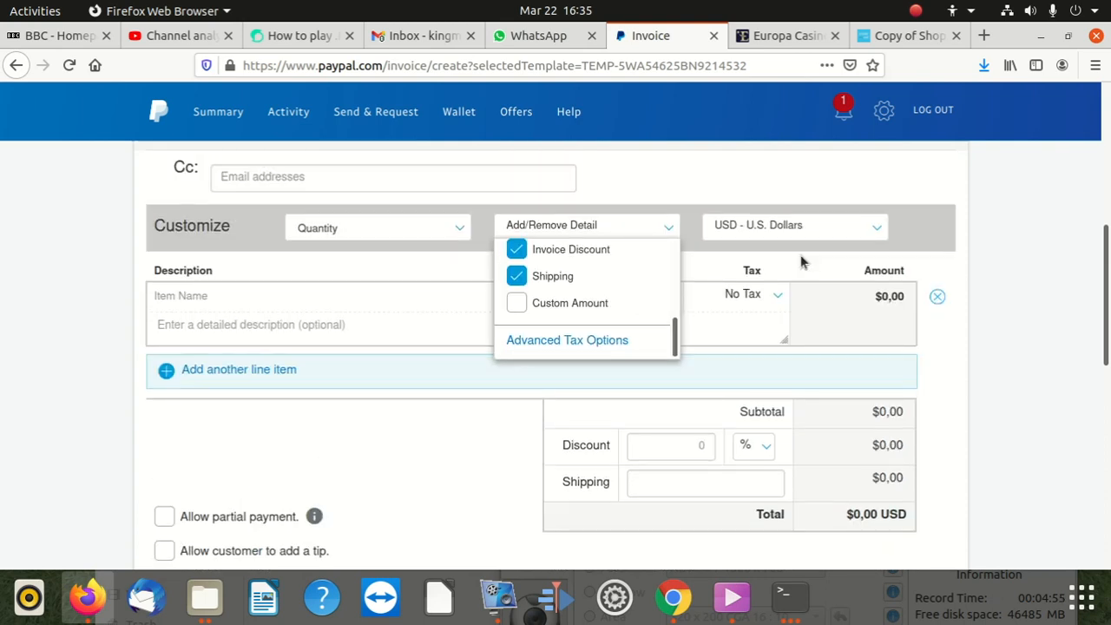
left_click(524, 279)
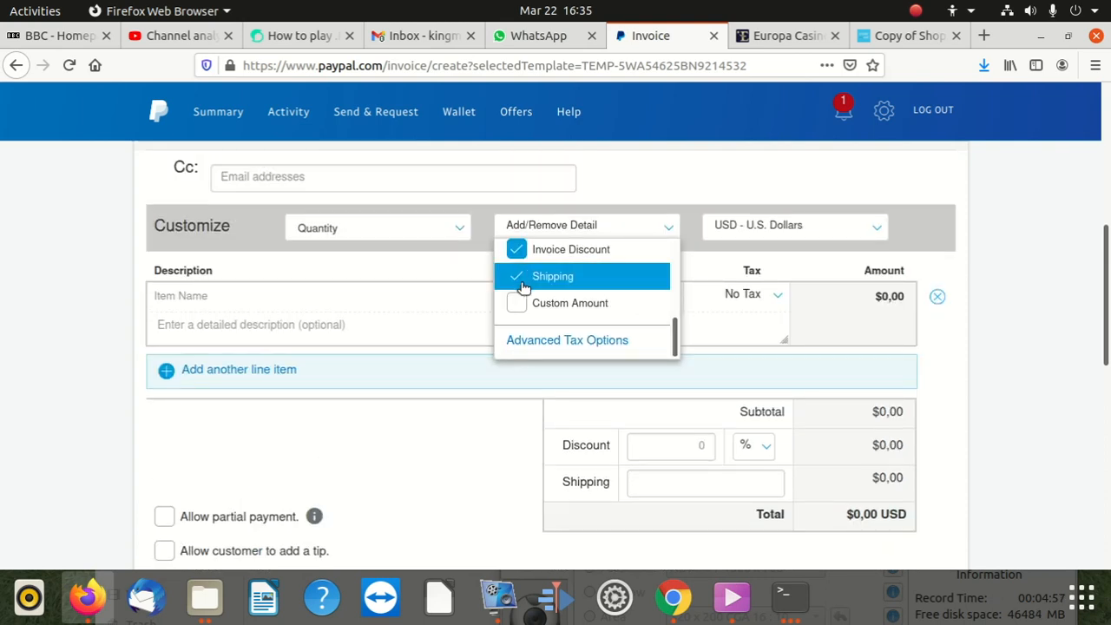
Step: Add a second line item 'PHP code' described as 'Php script for automation'
left_click(746, 376)
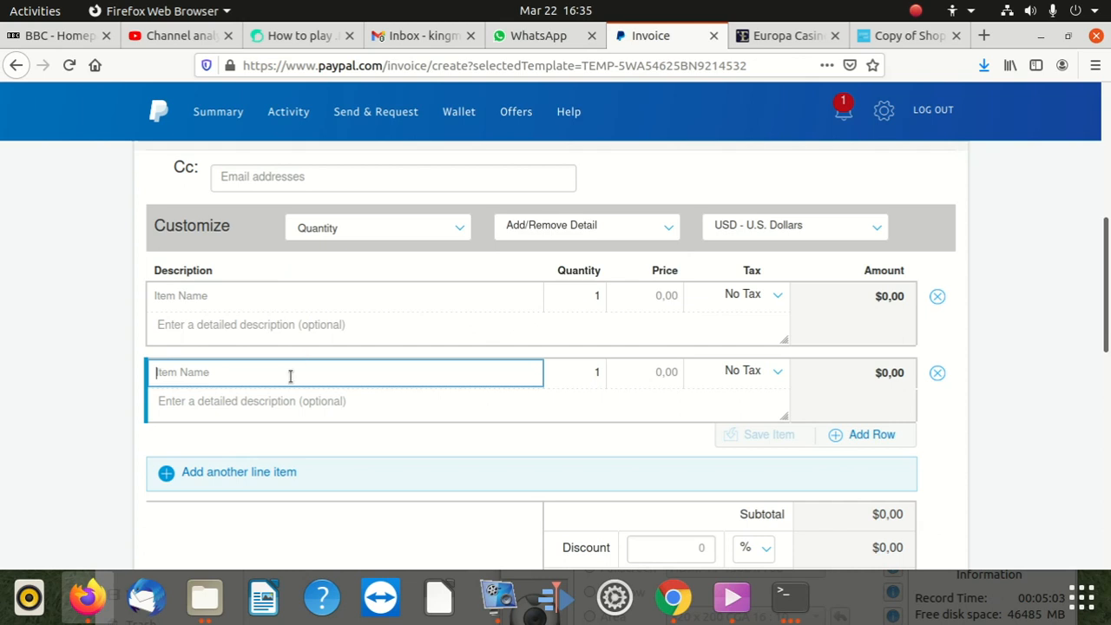
type("PHP code")
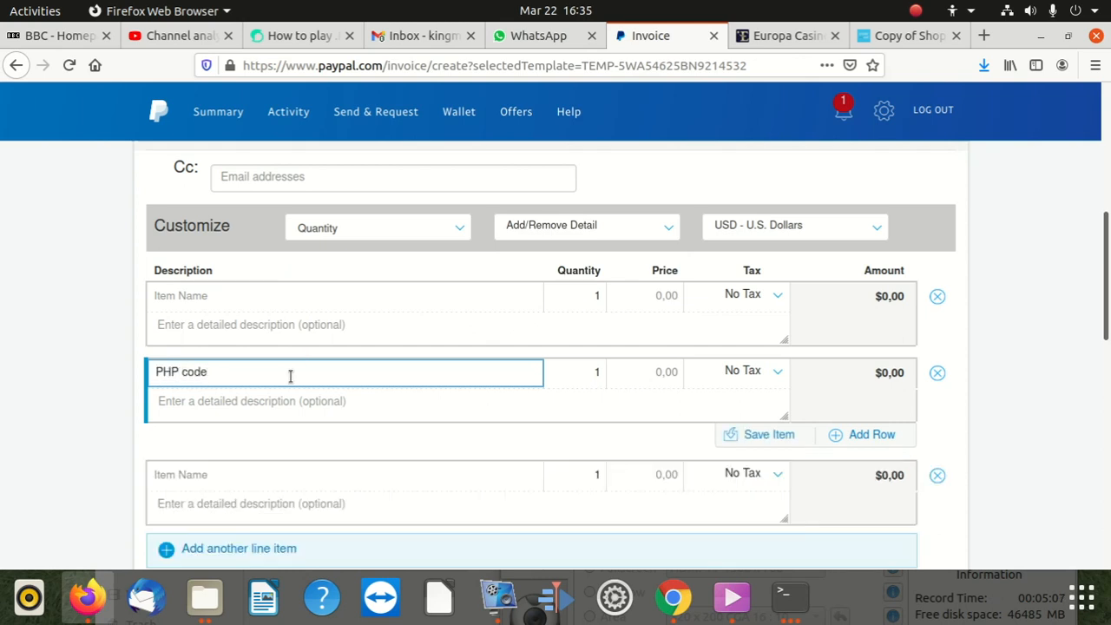
left_click(439, 412)
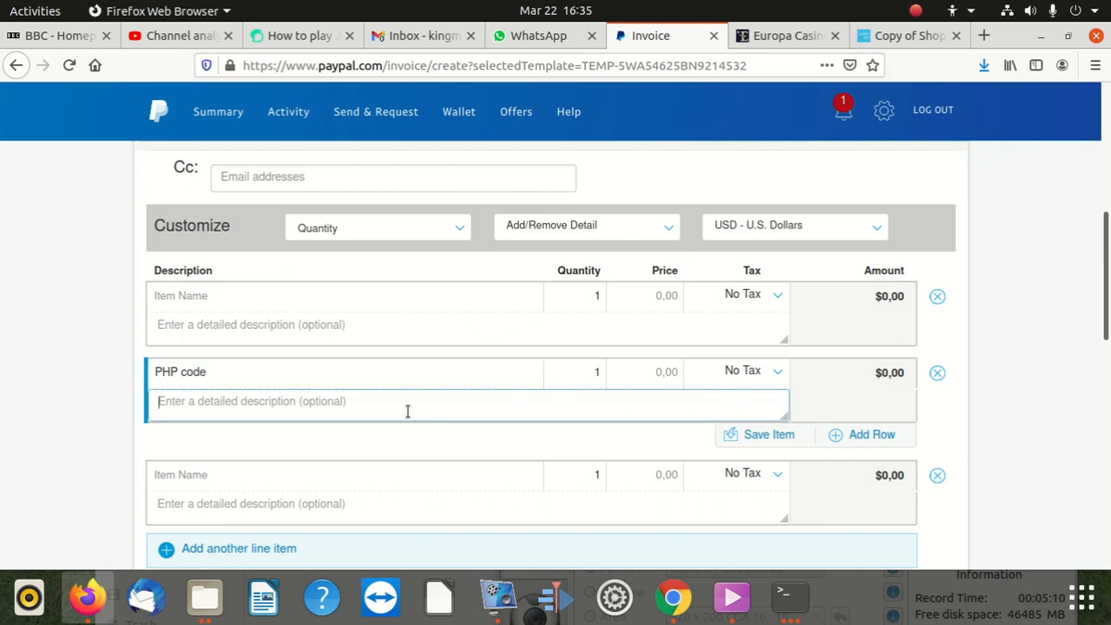
type("Php script for automation")
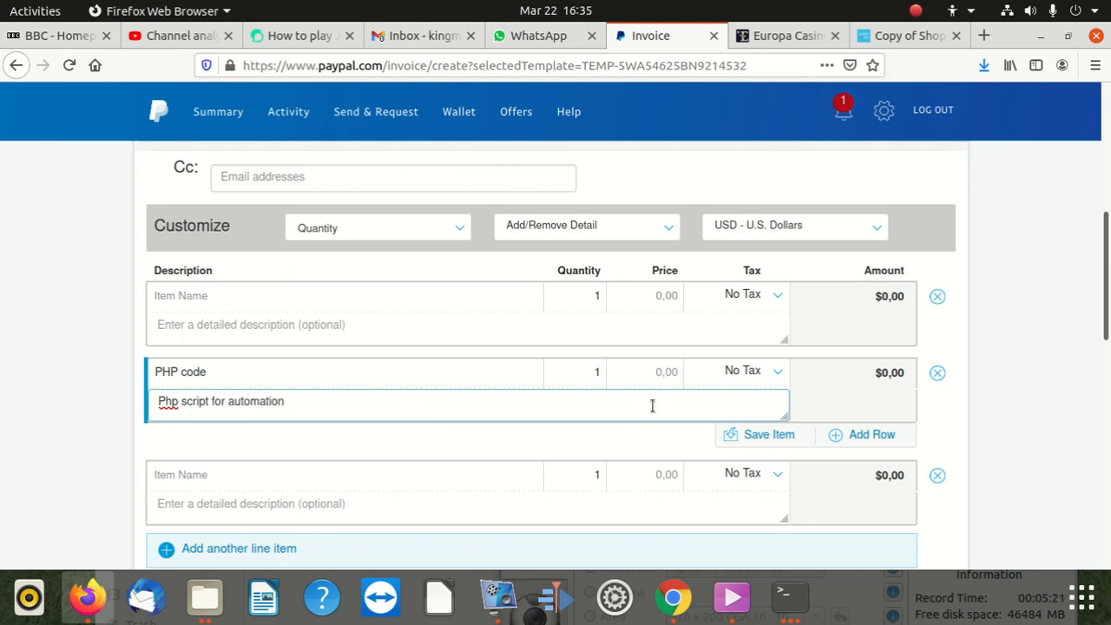
left_click(761, 378)
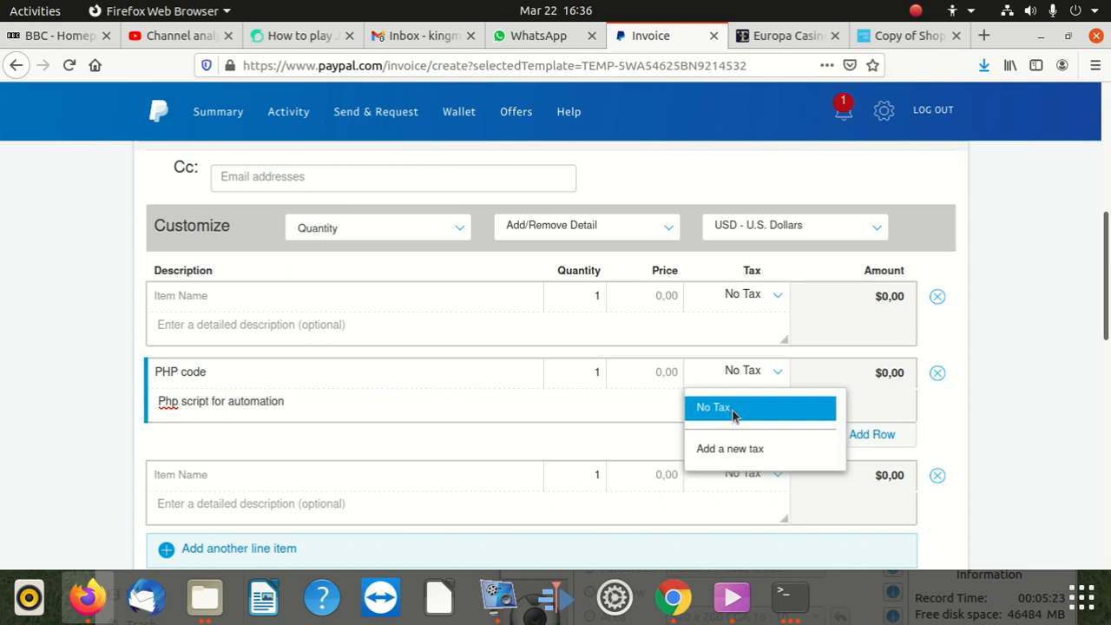
Step: Create a new tax named VAT at a 15% rate for the PHP code row
left_click(731, 449)
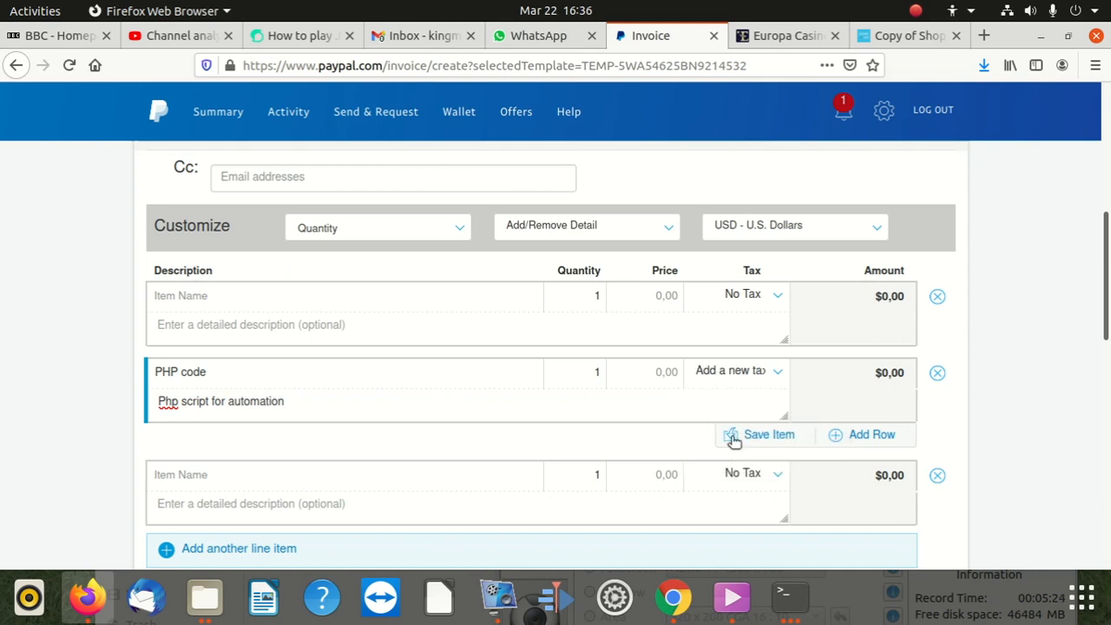
left_click(749, 391)
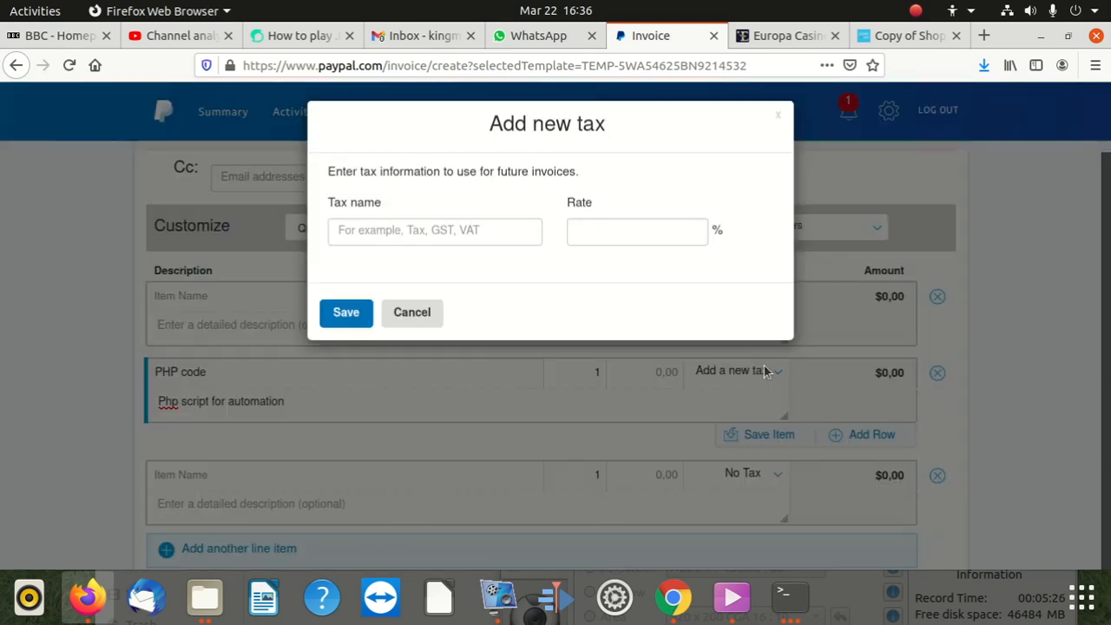
left_click(496, 237)
type("VAT")
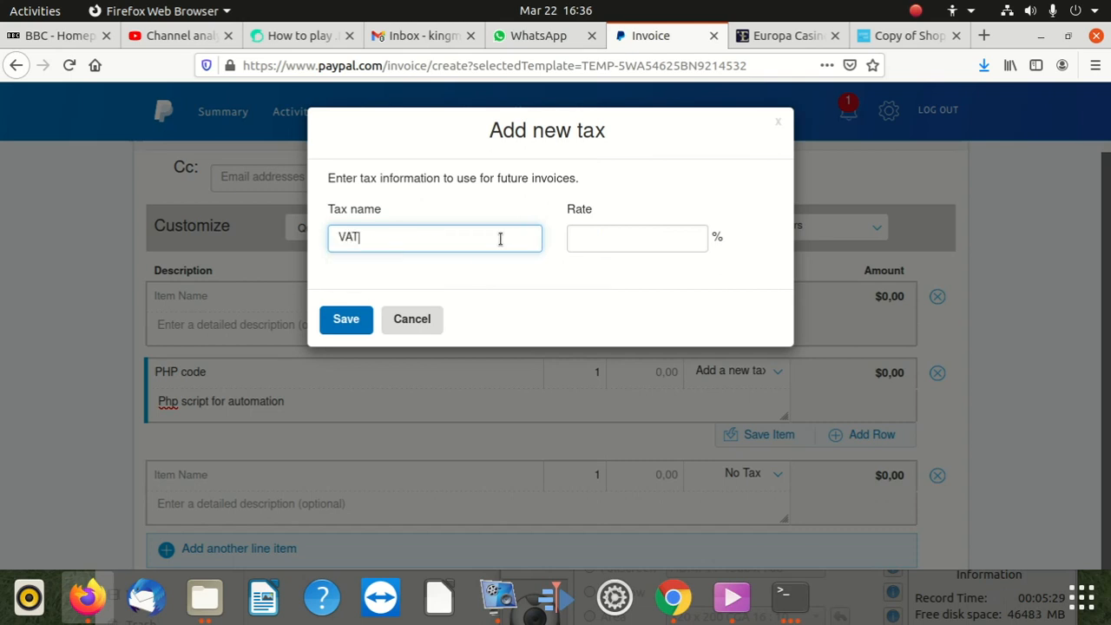
left_click(580, 237)
type("15")
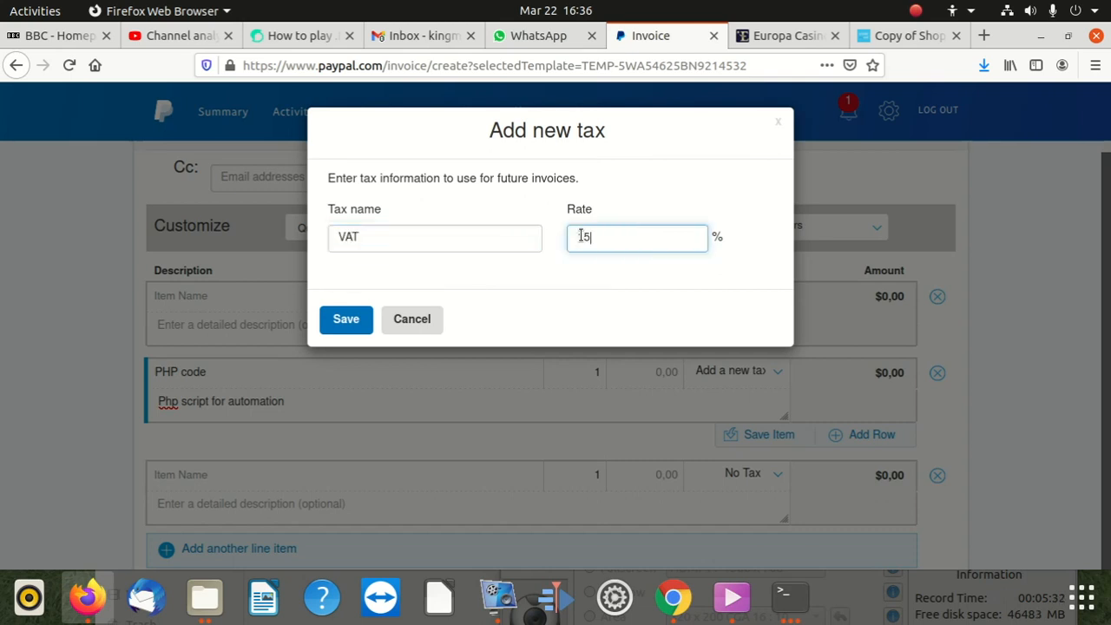
left_click(345, 316)
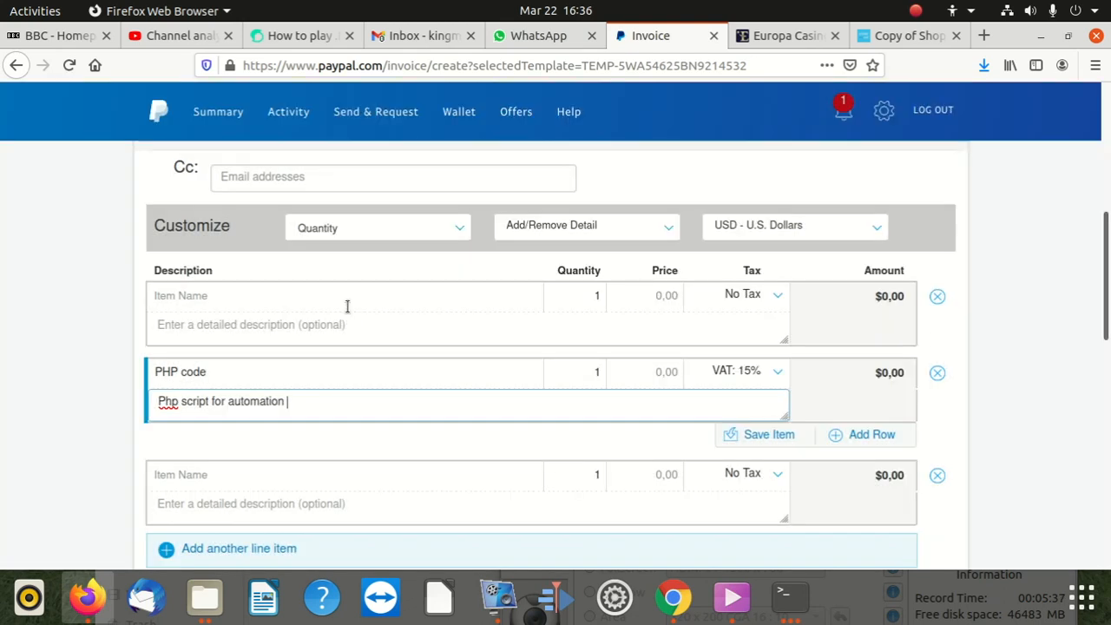
Step: Dismiss the already-saved tax warning and close the reappeared tax form
scroll(652, 383, "up", 2)
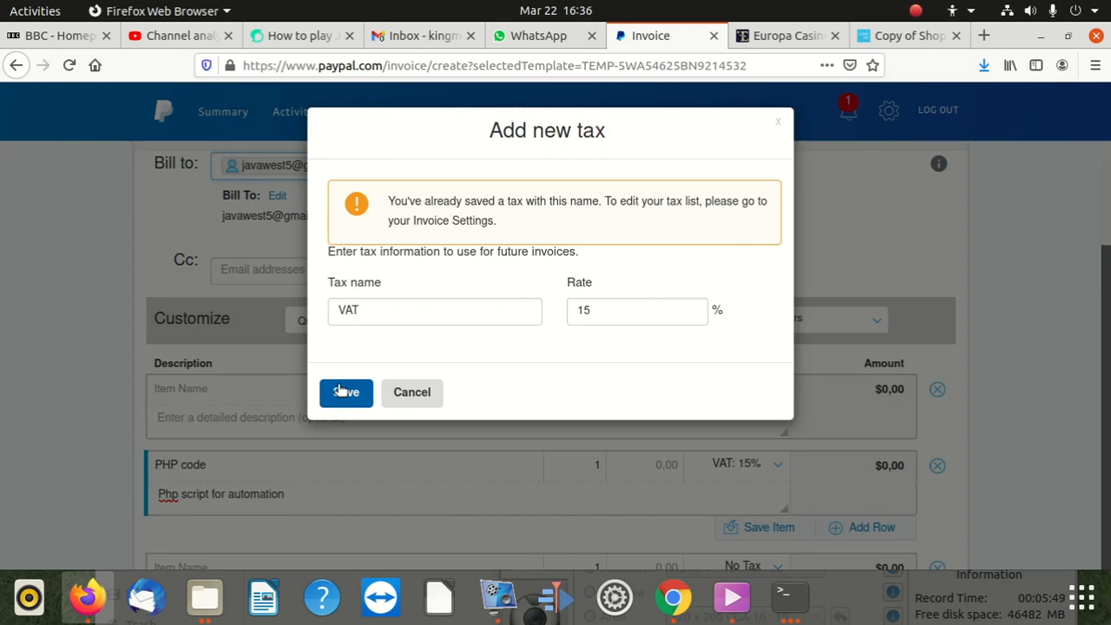
left_click(405, 395)
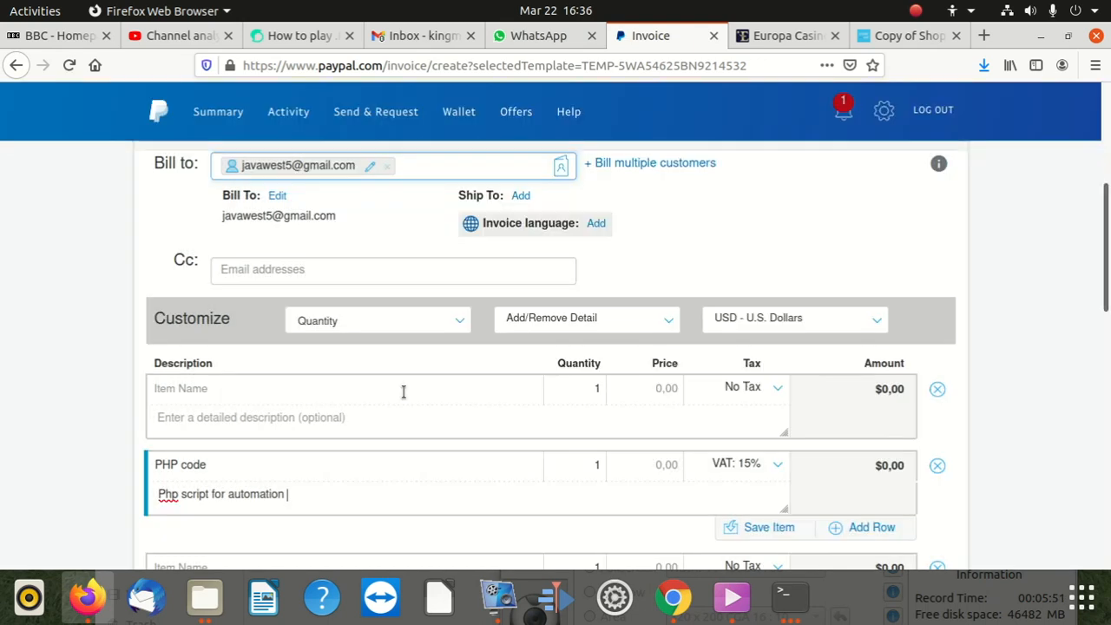
left_click(640, 396)
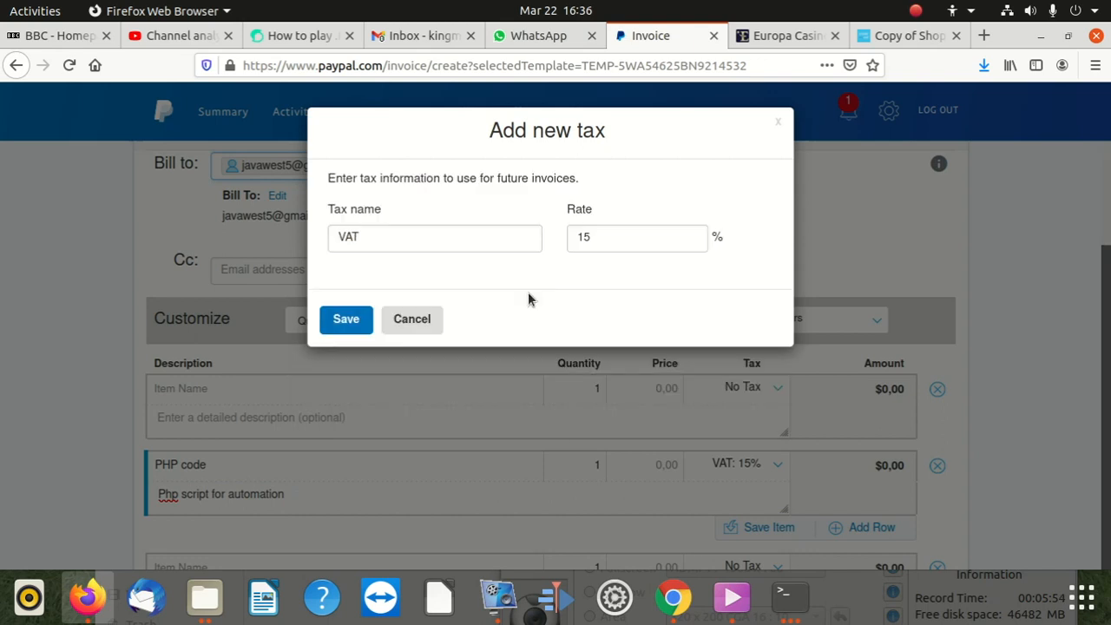
left_click(413, 320)
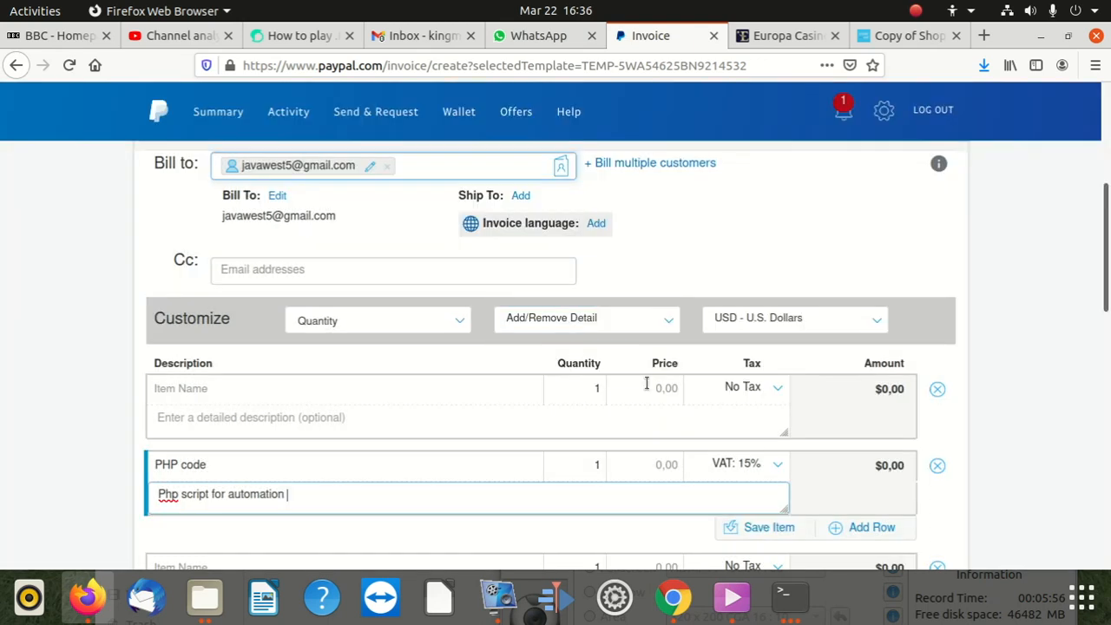
left_click(668, 389)
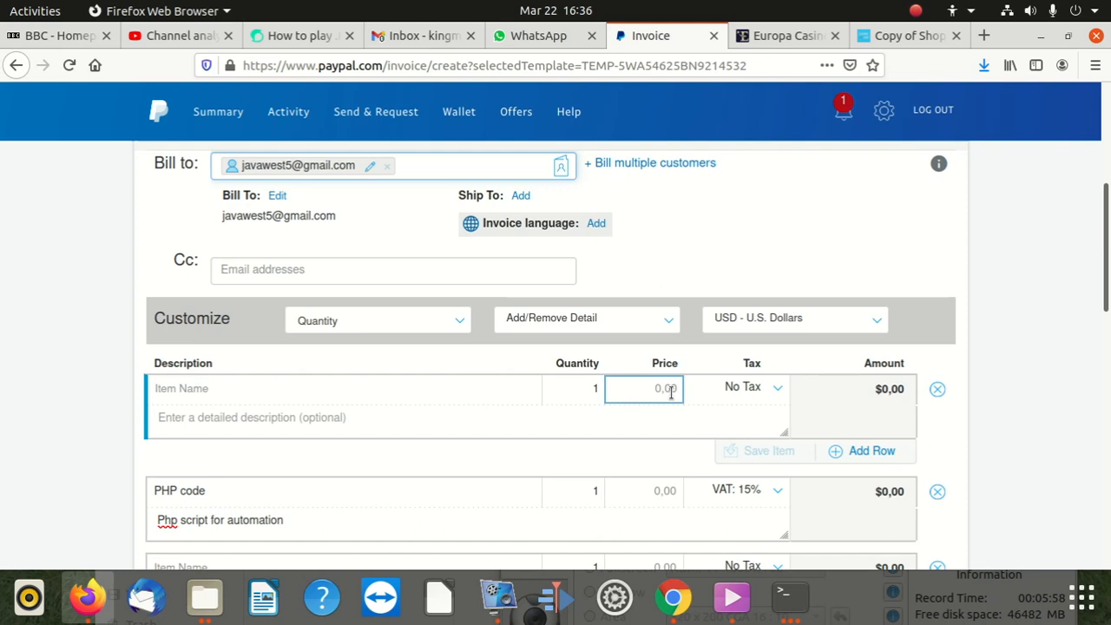
Step: Enter 500 as the first line item's price
type("2")
key("BackSpace")
type("500")
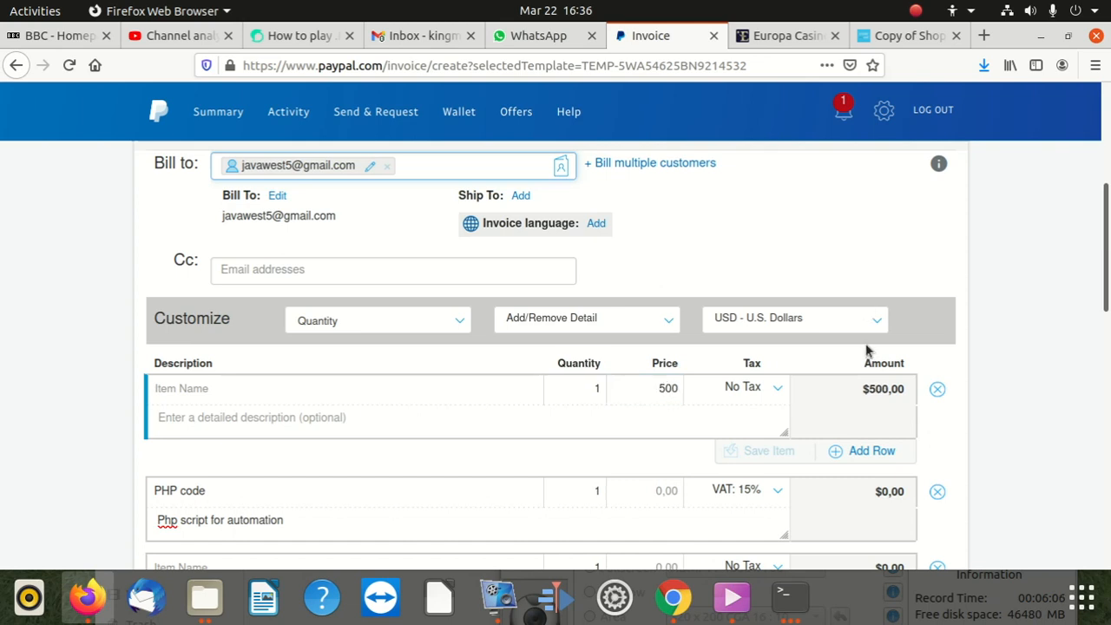
Step: Change the invoice currency to EUR - Euros
left_click(865, 321)
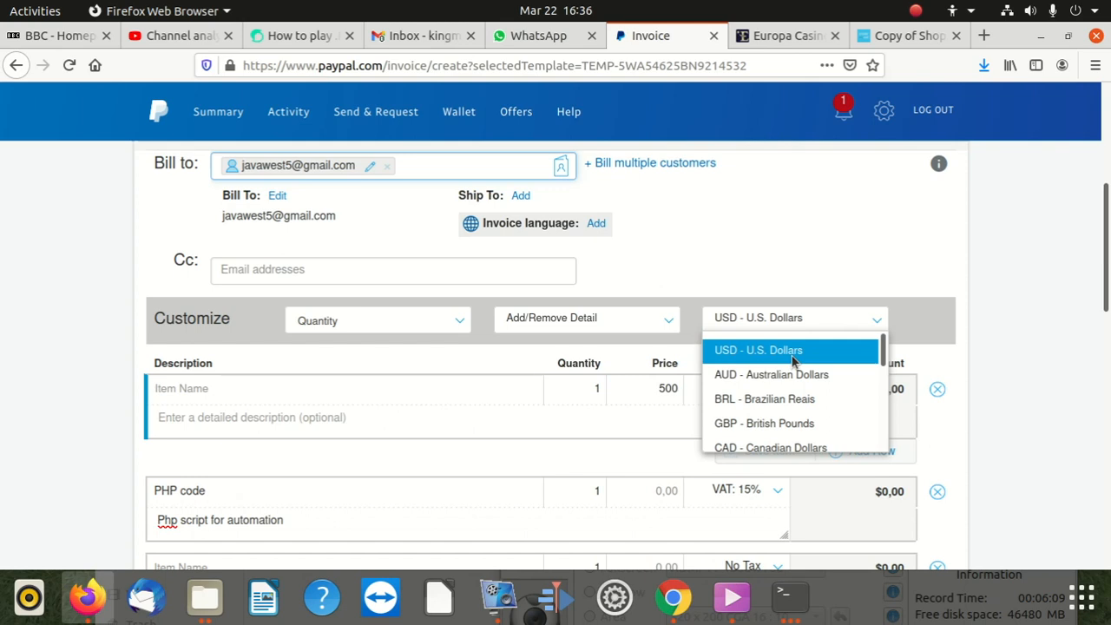
scroll(775, 399, "down", 1)
scroll(775, 406, "down", 5)
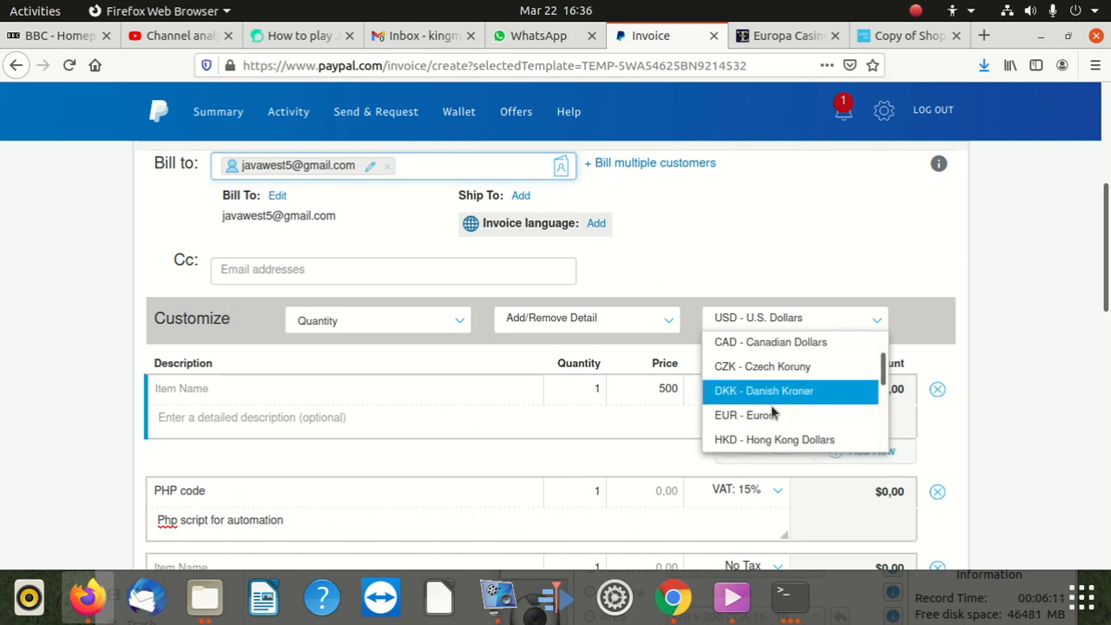
scroll(774, 410, "down", 3)
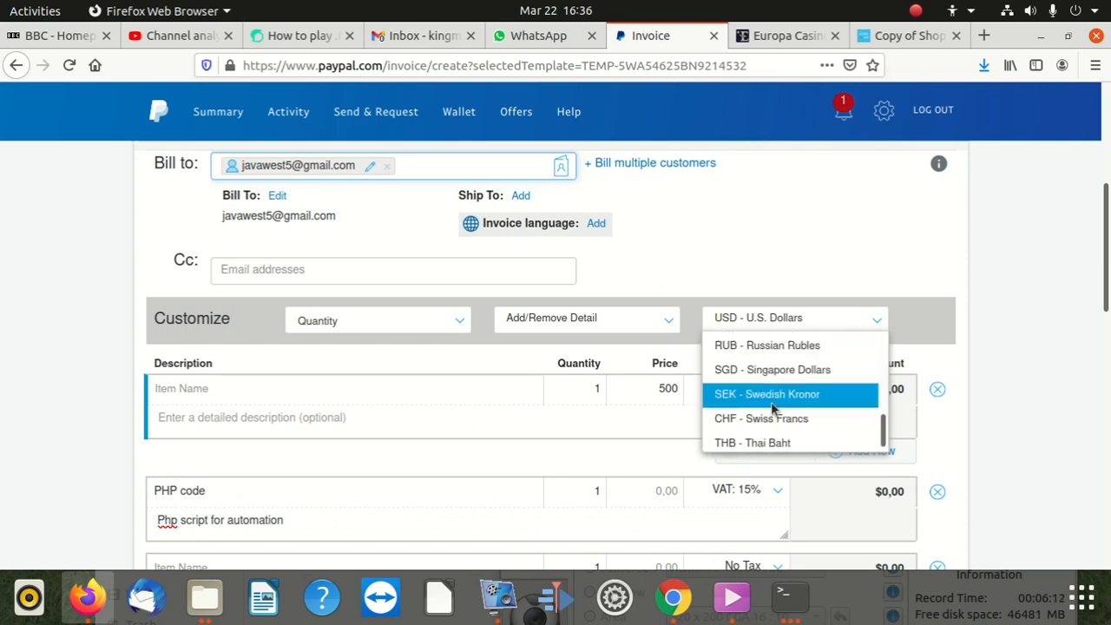
scroll(777, 412, "up", 1)
scroll(775, 412, "up", 2)
scroll(775, 413, "up", 1)
scroll(775, 413, "down", 2)
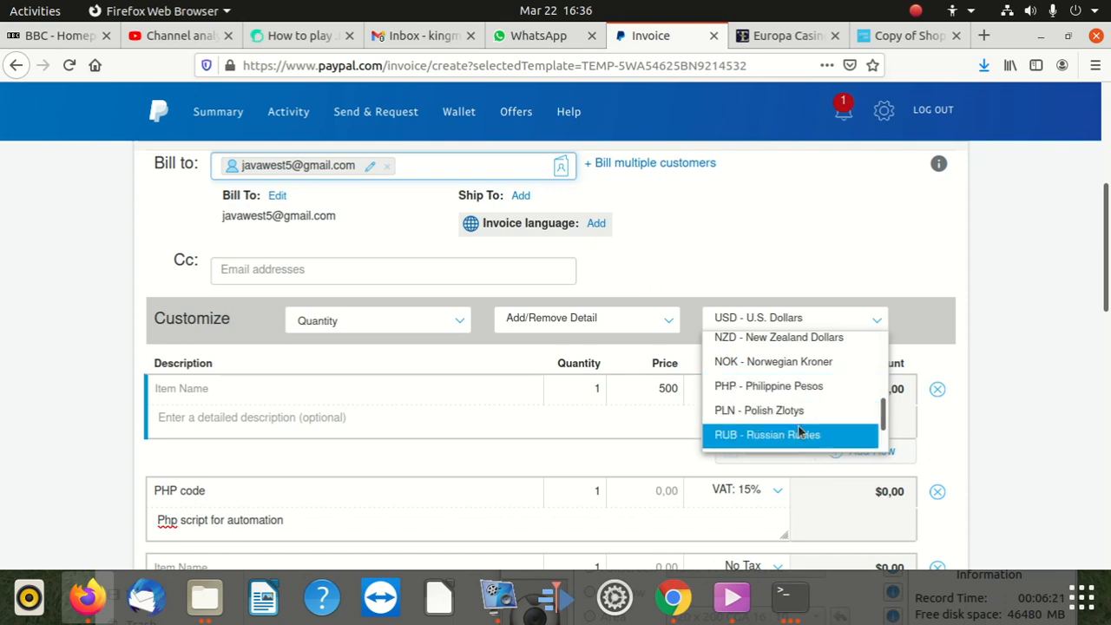
scroll(800, 431, "up", 7)
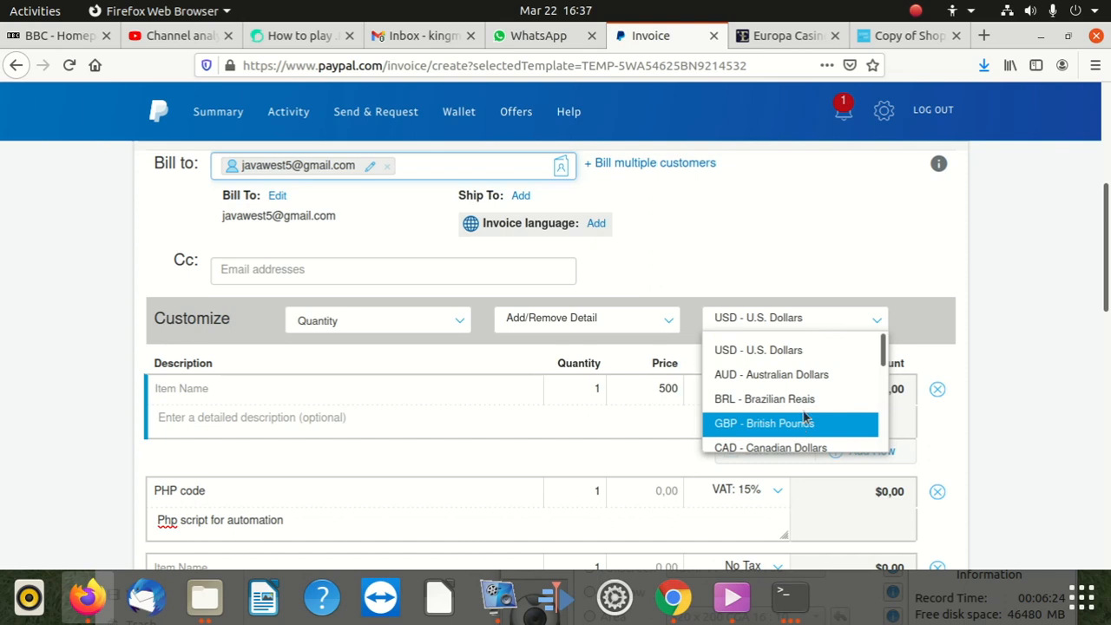
scroll(806, 408, "down", 1)
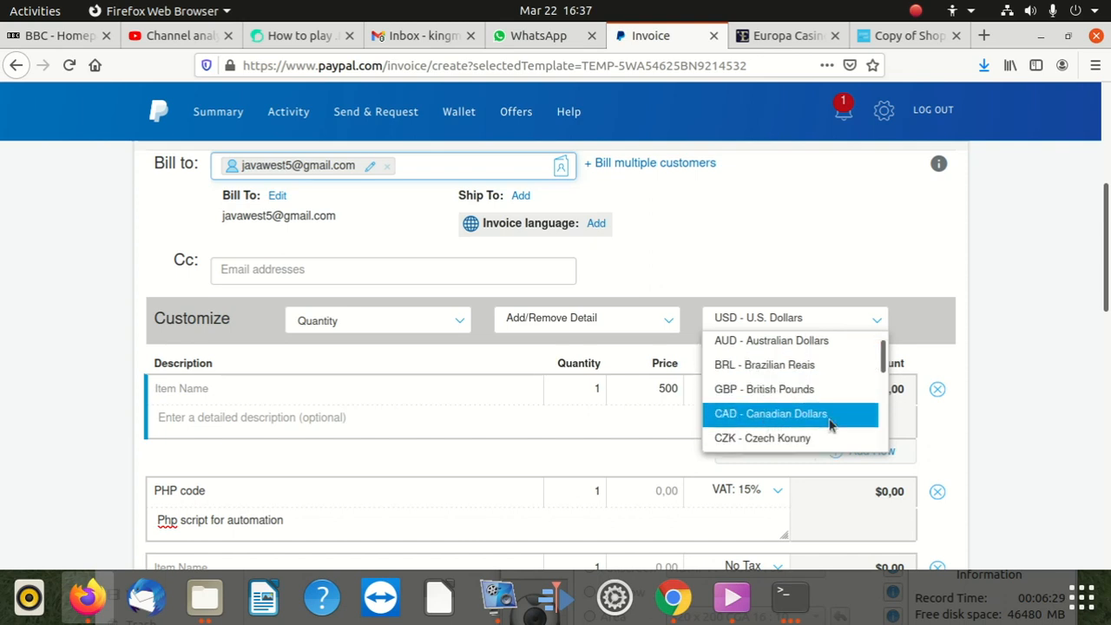
scroll(855, 416, "down", 1)
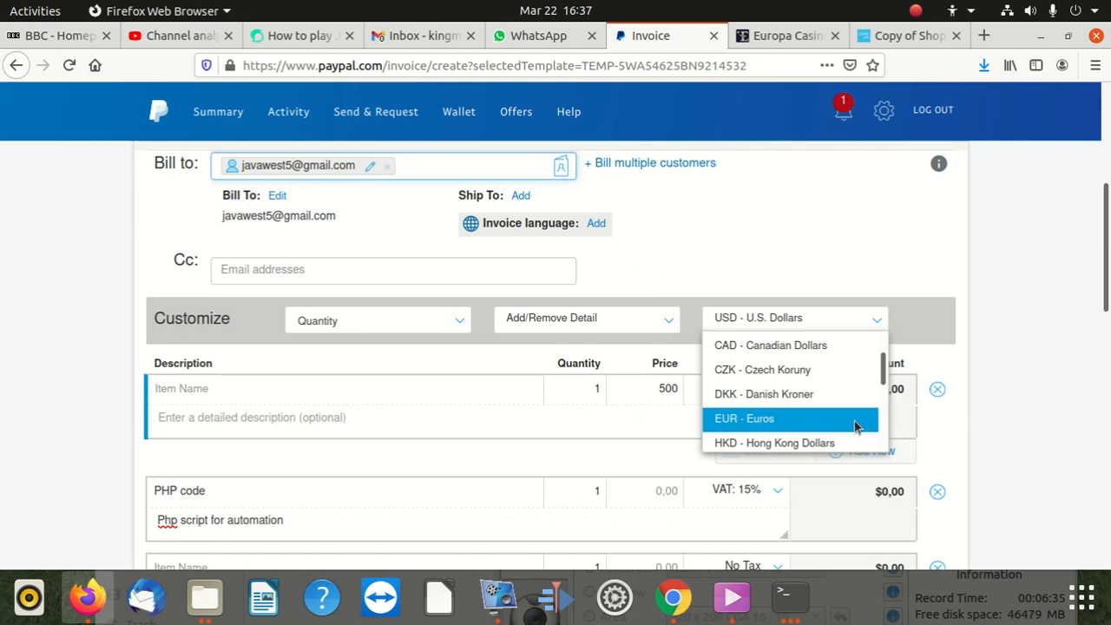
left_click(745, 417)
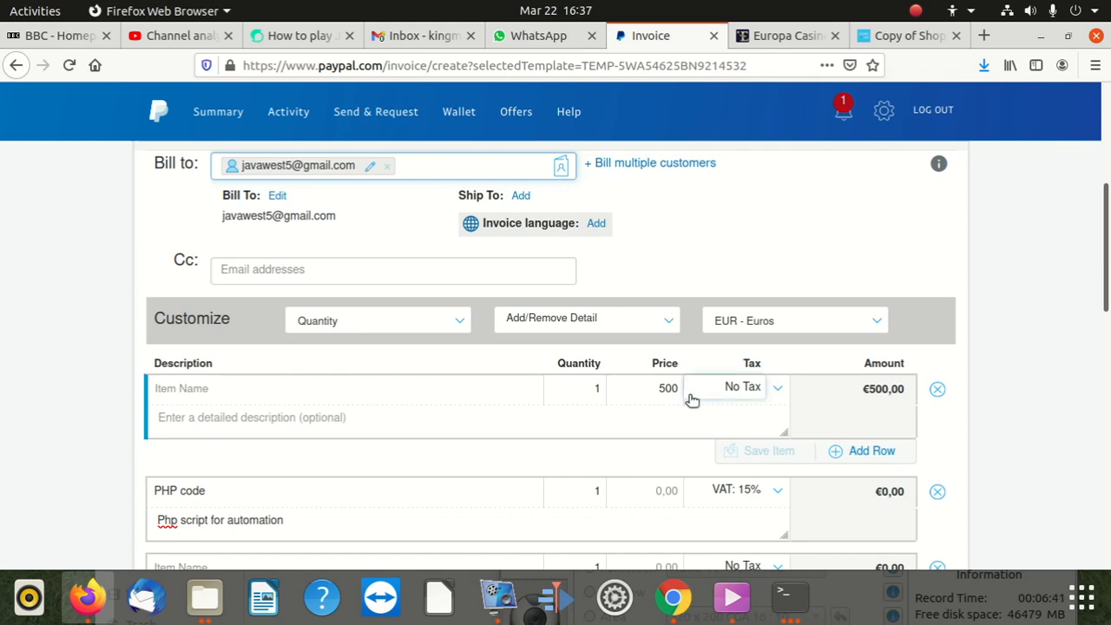
scroll(681, 408, "down", 2)
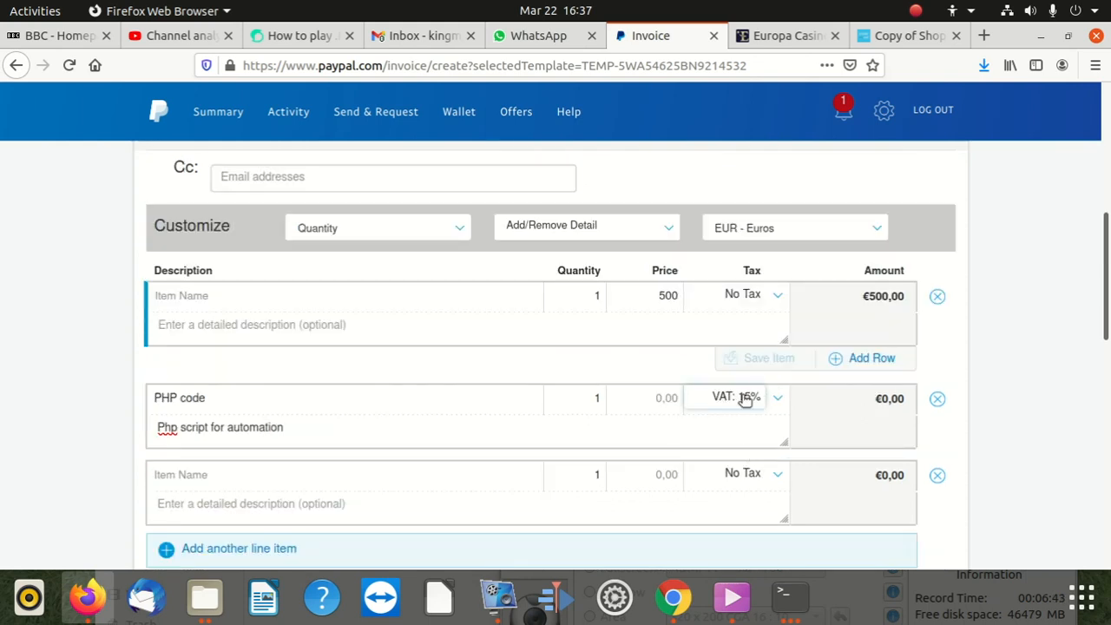
Step: Delete the old PHP code line item and the extra empty line
scroll(727, 404, "up", 2)
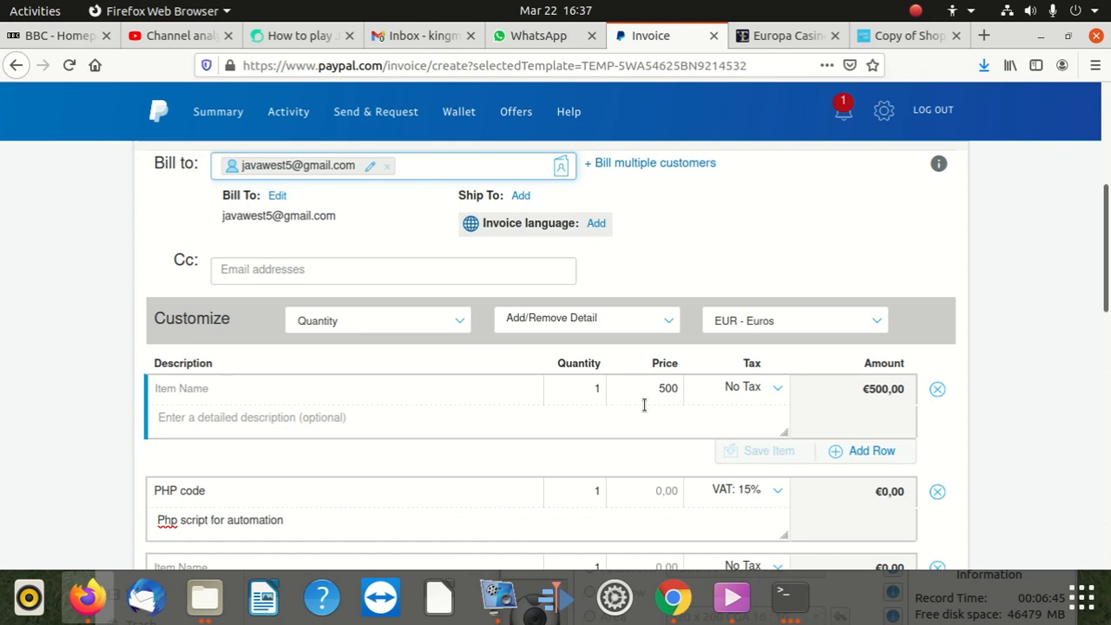
scroll(460, 395, "down", 1)
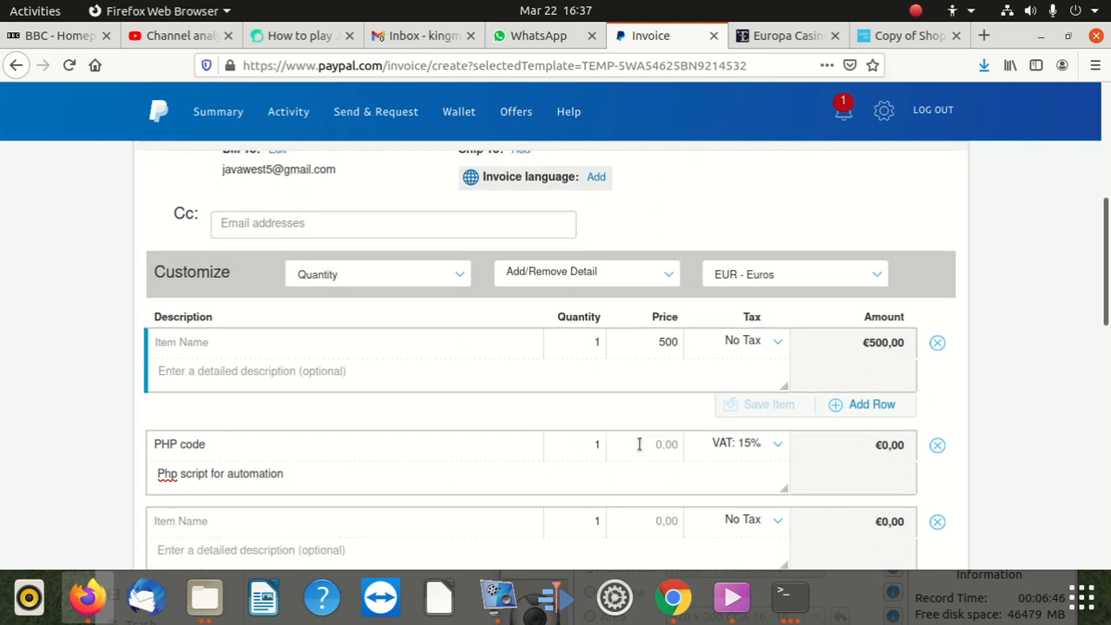
left_click(937, 446)
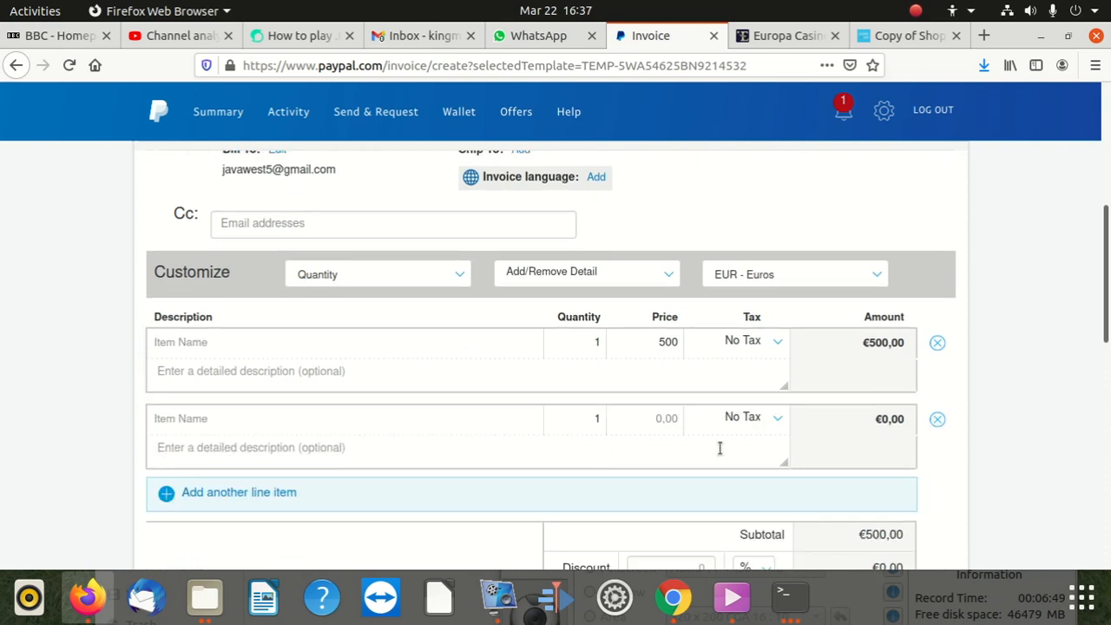
left_click(939, 420)
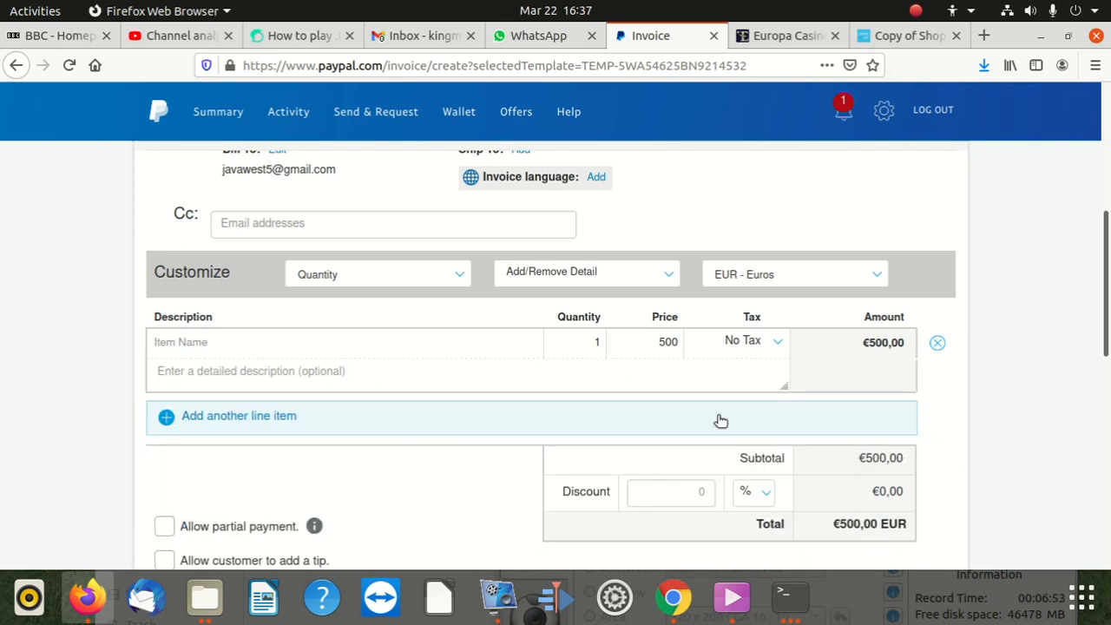
Step: Apply the VAT: 15% tax to the first €500 line
scroll(287, 428, "up", 2)
left_click(268, 434)
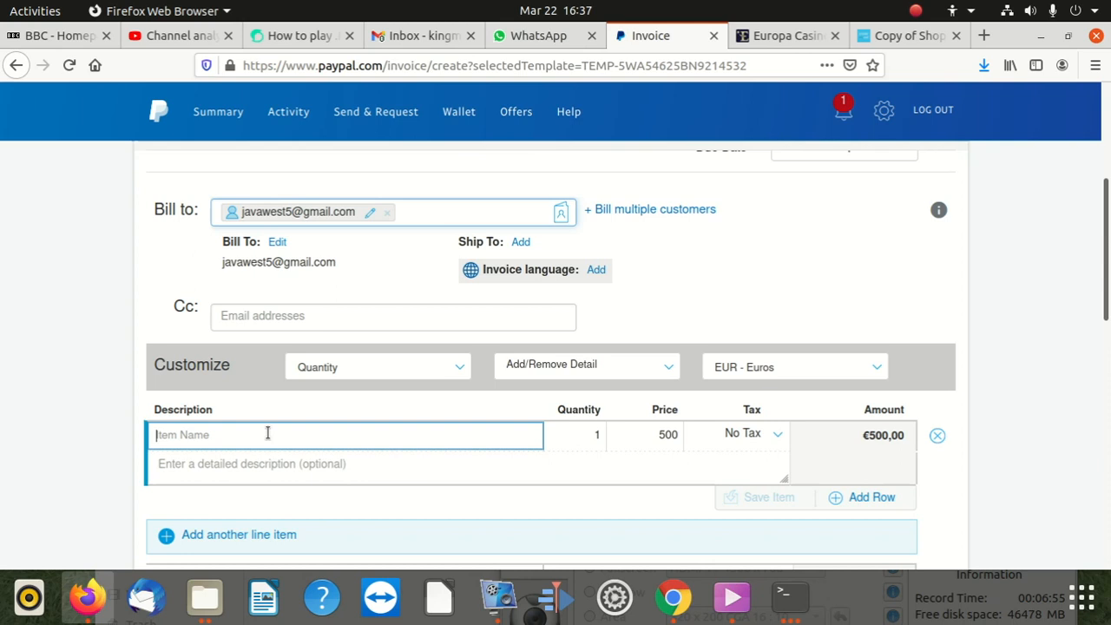
left_click(776, 437)
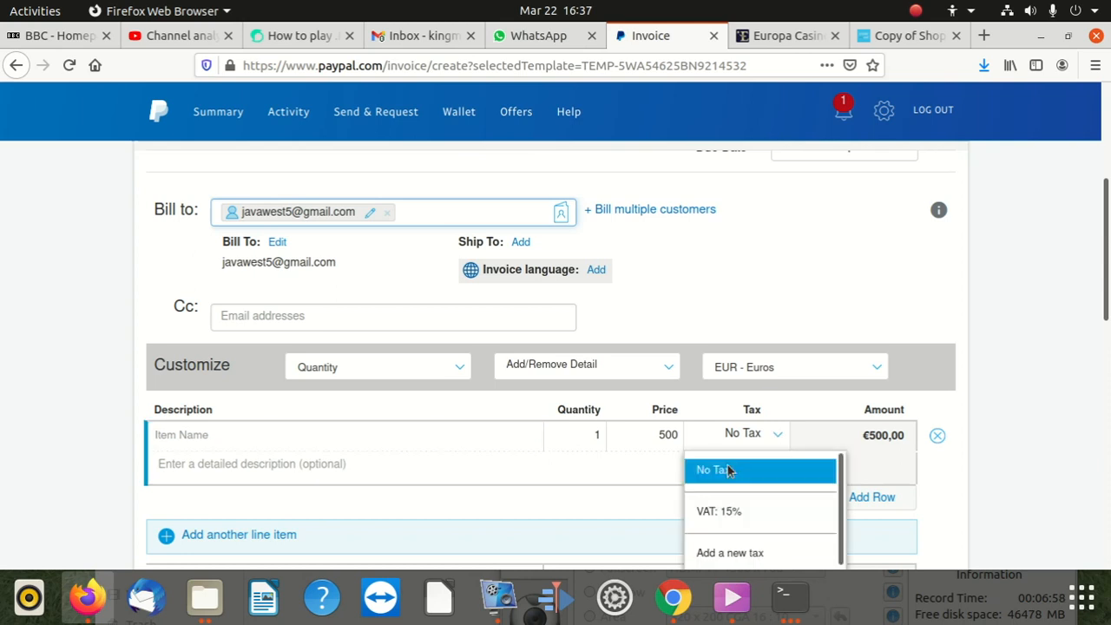
left_click(733, 509)
scroll(829, 417, "down", 2)
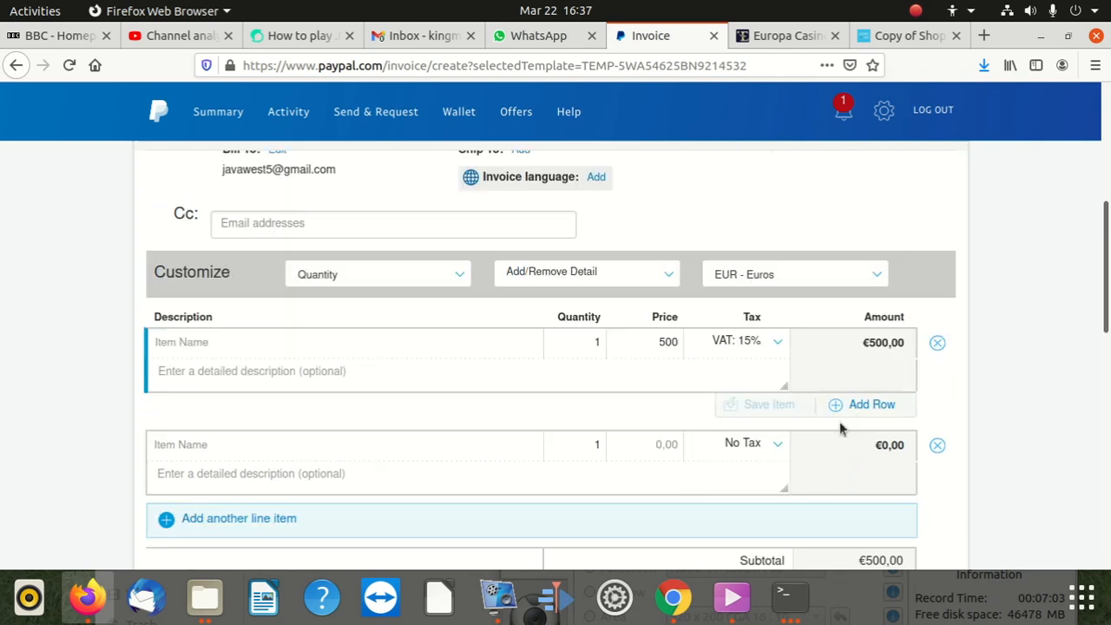
left_click(660, 341)
Step: Name the first line 'Php Coding' and describe it as 'Php script for automation'
left_click(561, 344)
left_click(271, 347)
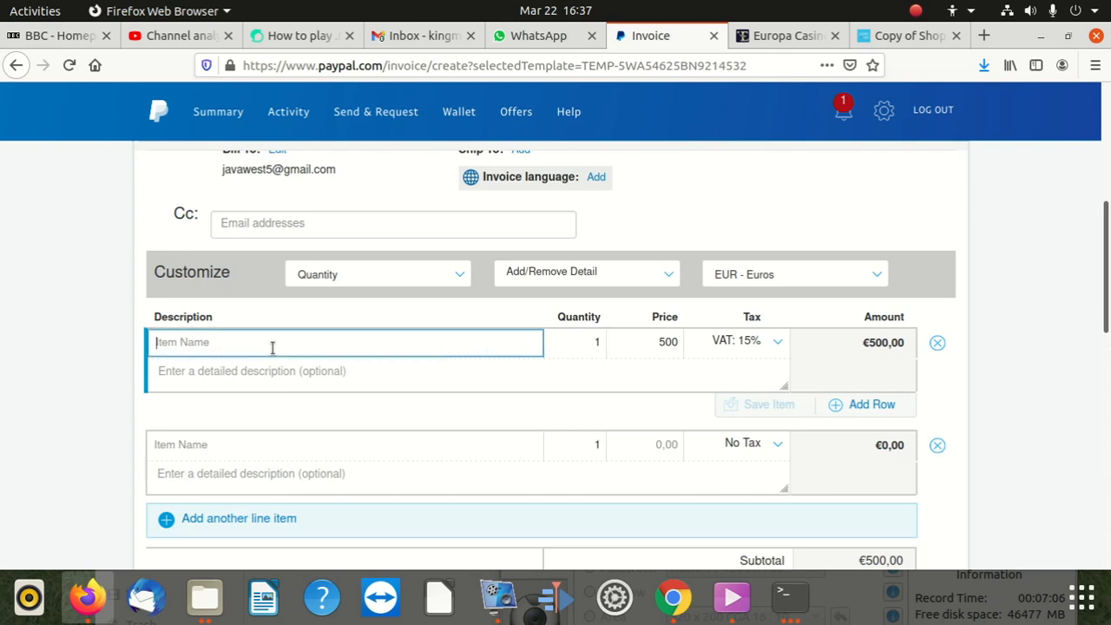
type("pH")
key("BackSpace")
key("BackSpace")
type("Phh")
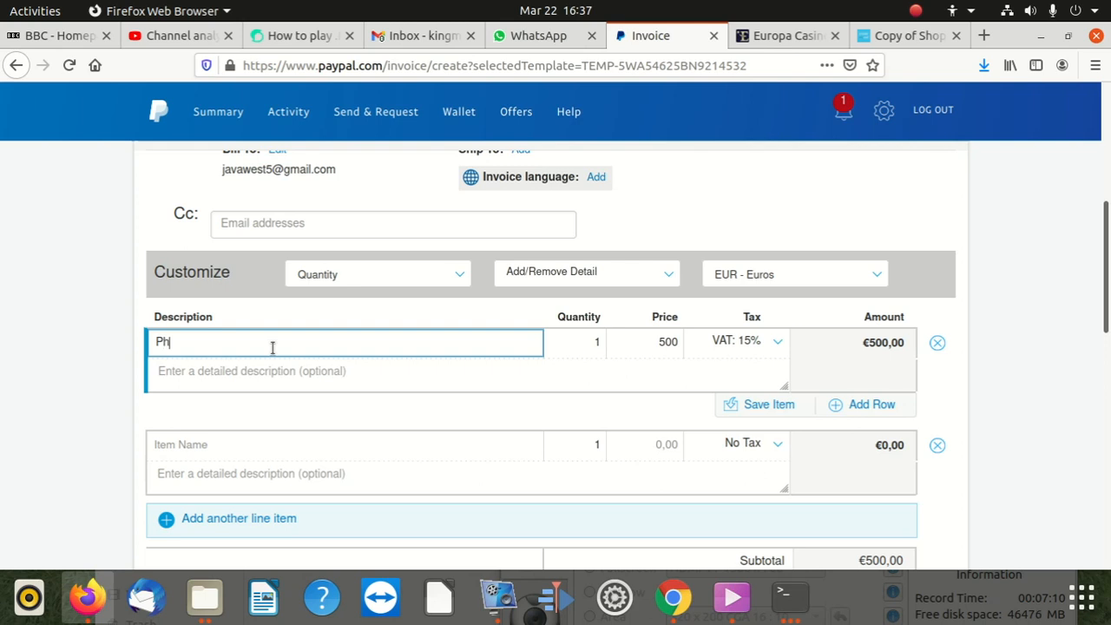
key("BackSpace")
type("P")
key("BackSpace")
type("p Coding")
left_click(265, 382)
type("Php scrip")
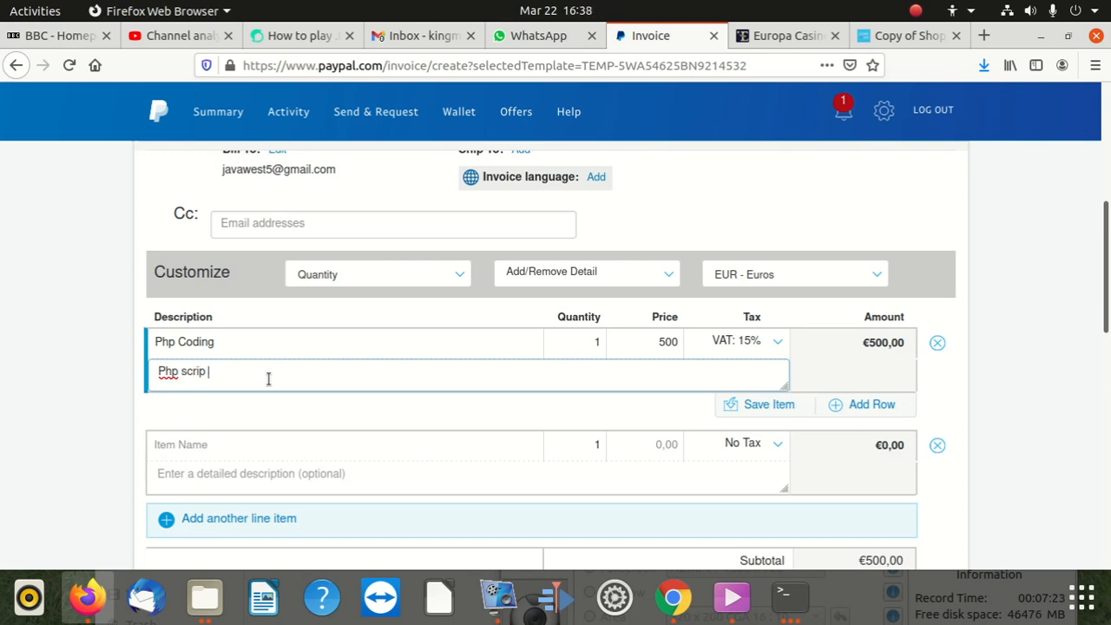
type("t for automation")
left_click(938, 395)
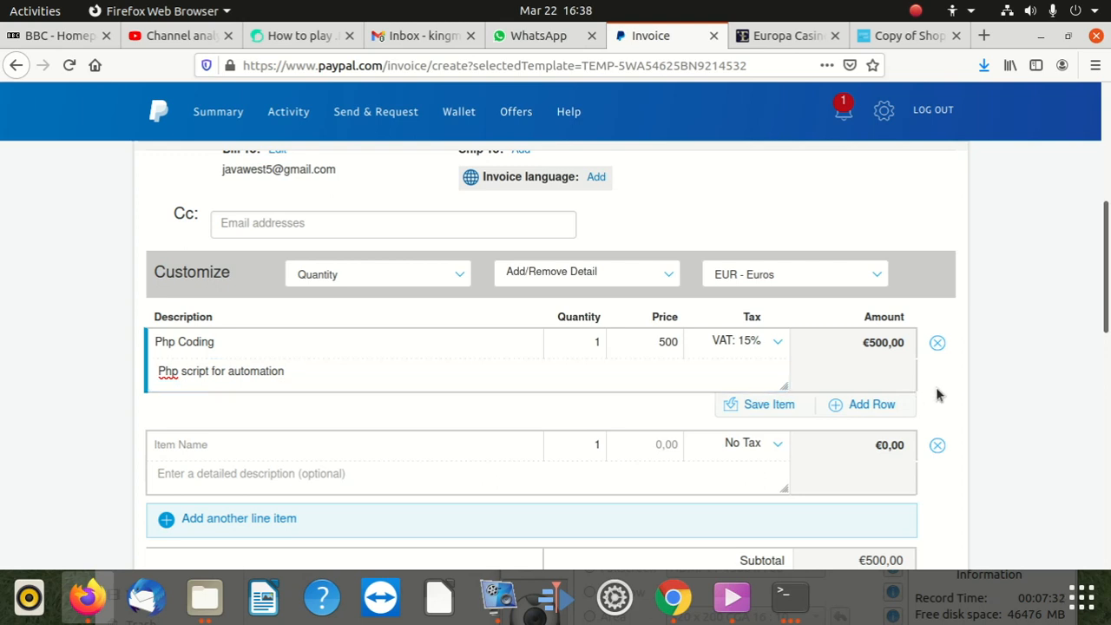
scroll(668, 408, "down", 3)
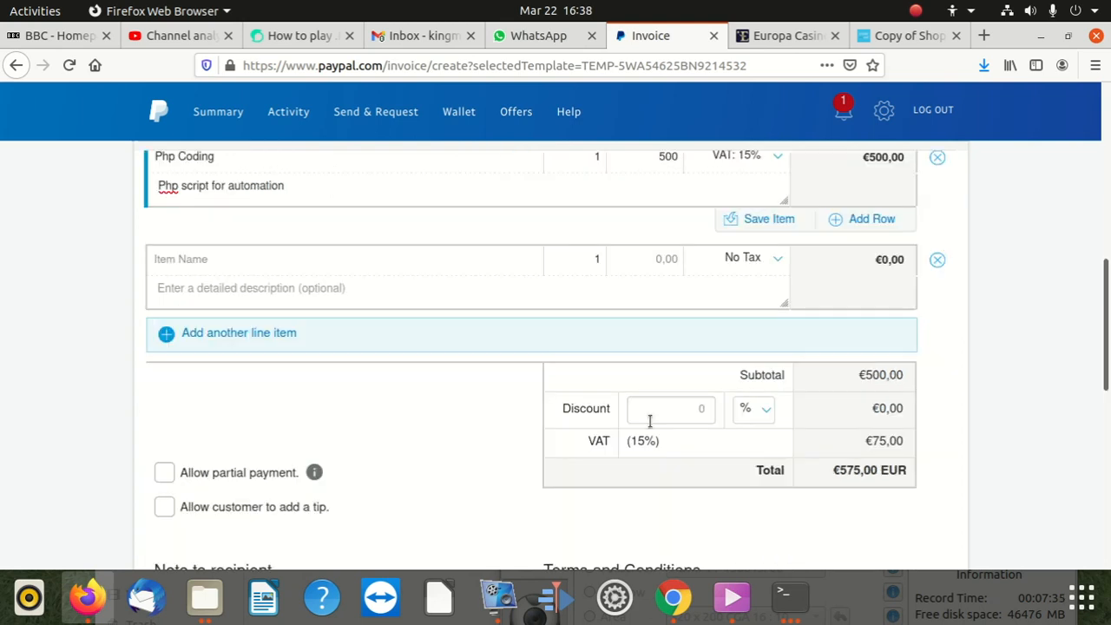
scroll(647, 406, "down", 2)
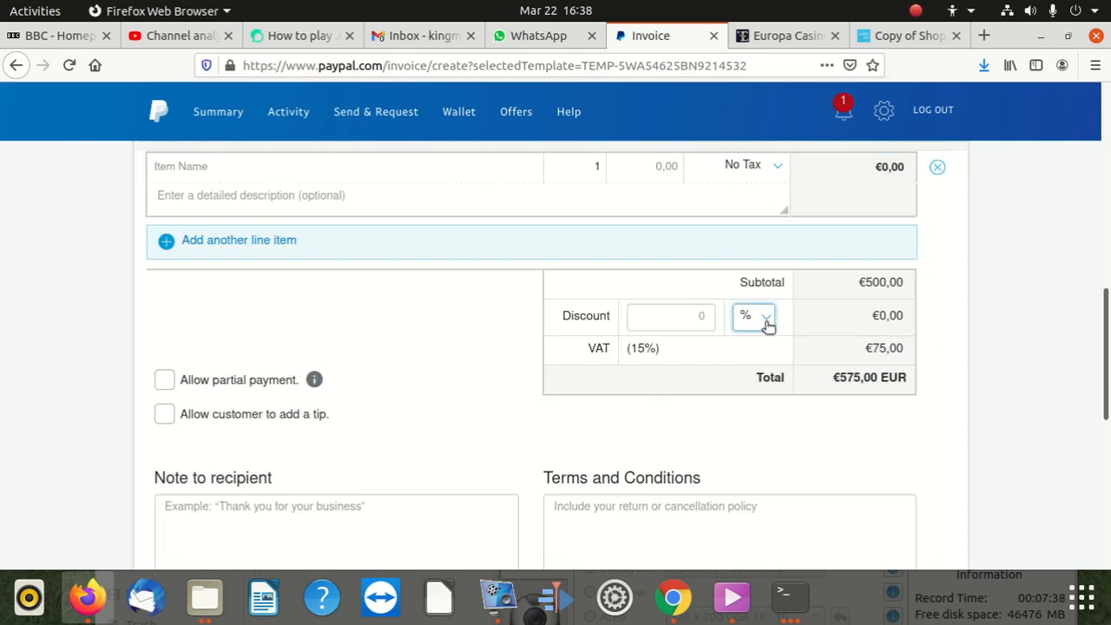
scroll(875, 409, "up", 2)
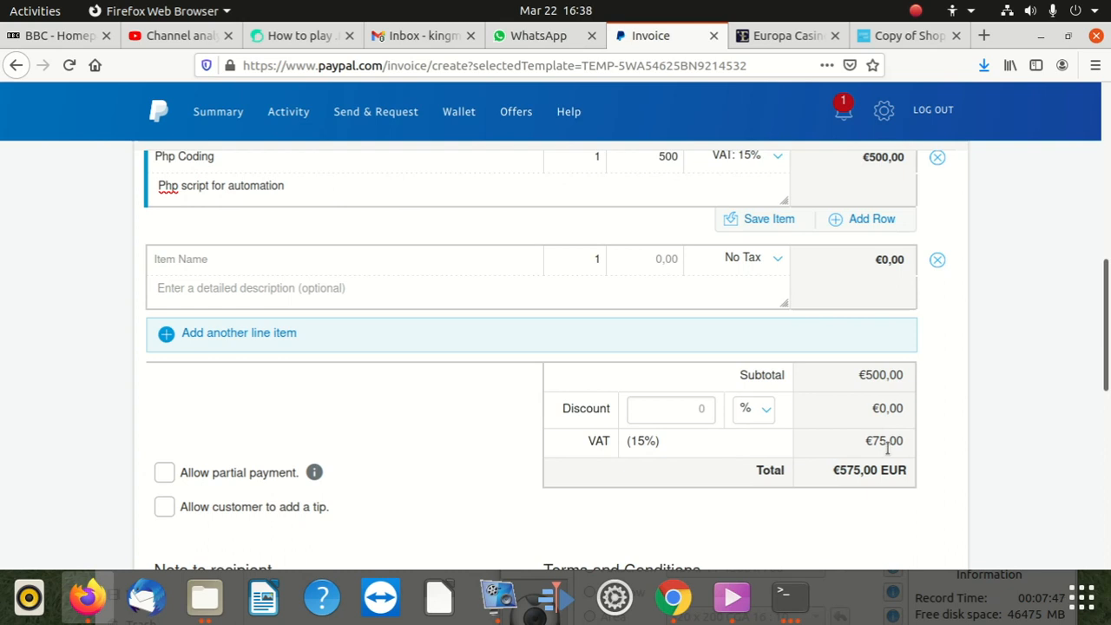
scroll(812, 473, "up", 2)
scroll(811, 475, "up", 3)
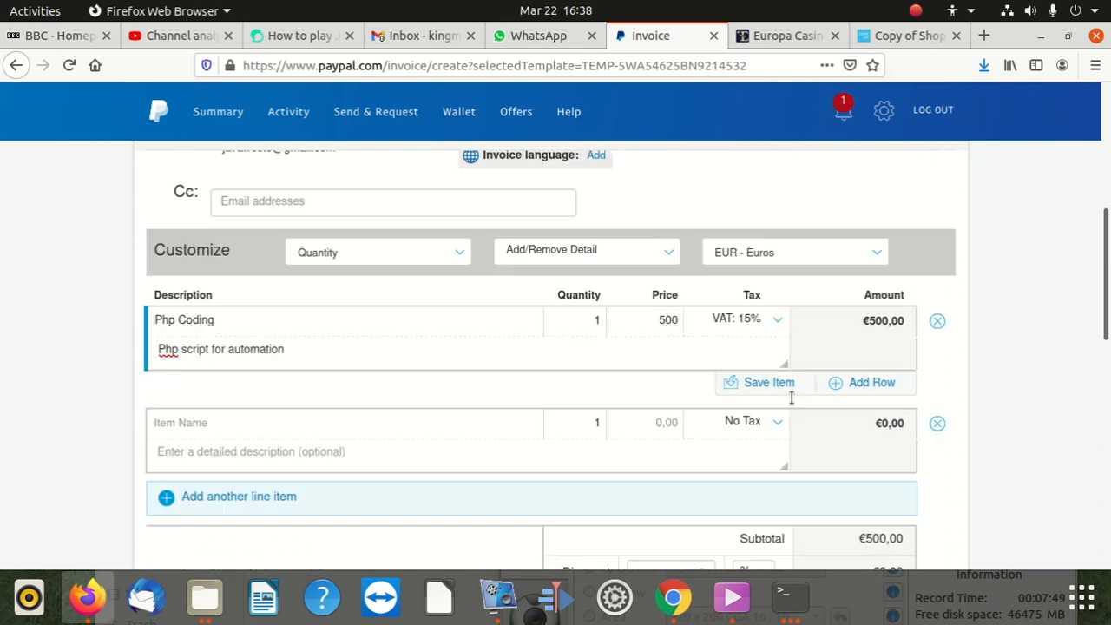
scroll(756, 386, "up", 1)
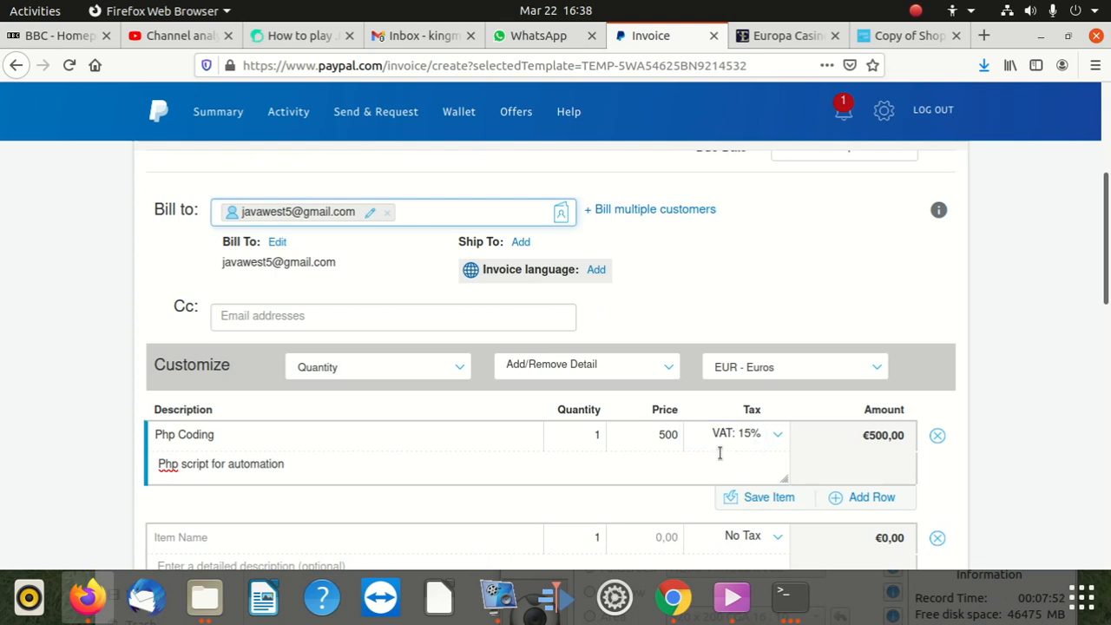
scroll(670, 432, "down", 2)
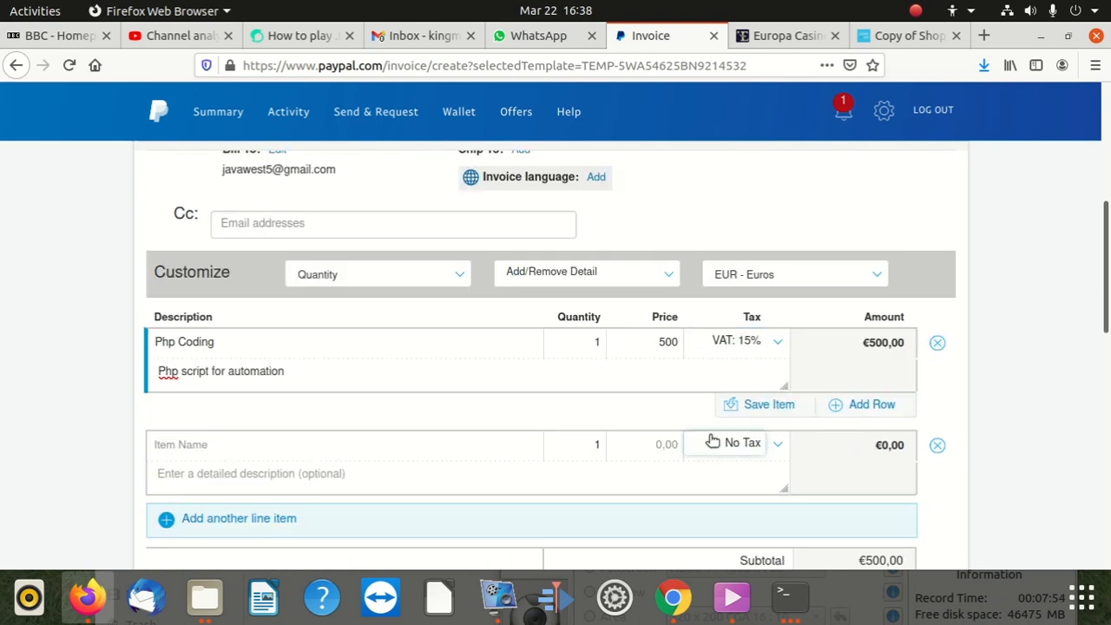
scroll(712, 441, "down", 3)
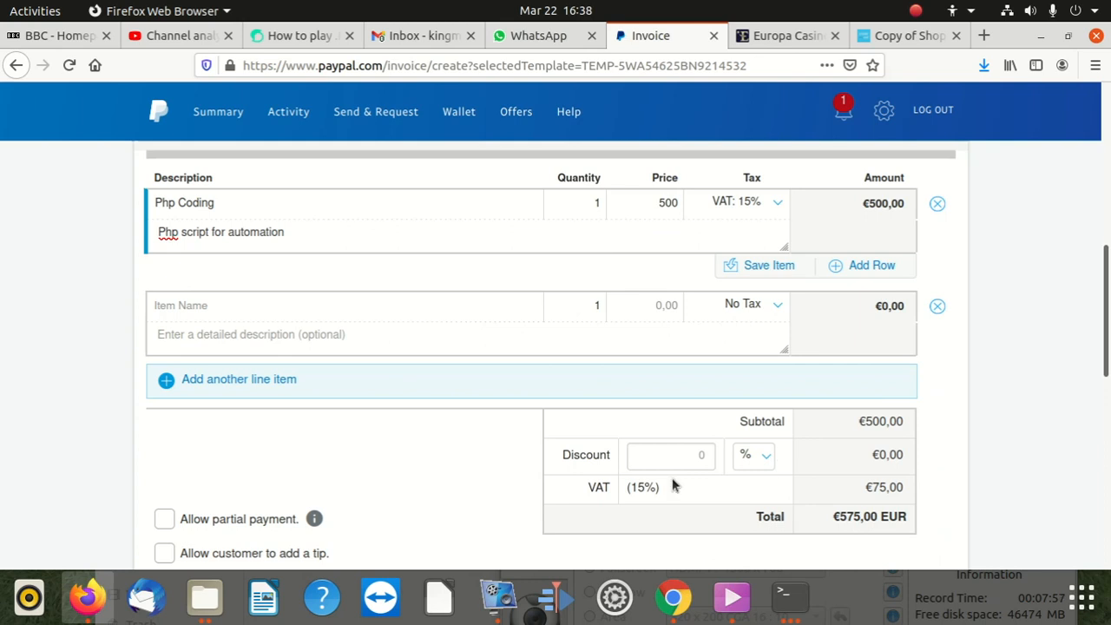
scroll(416, 479, "down", 3)
scroll(417, 473, "up", 1)
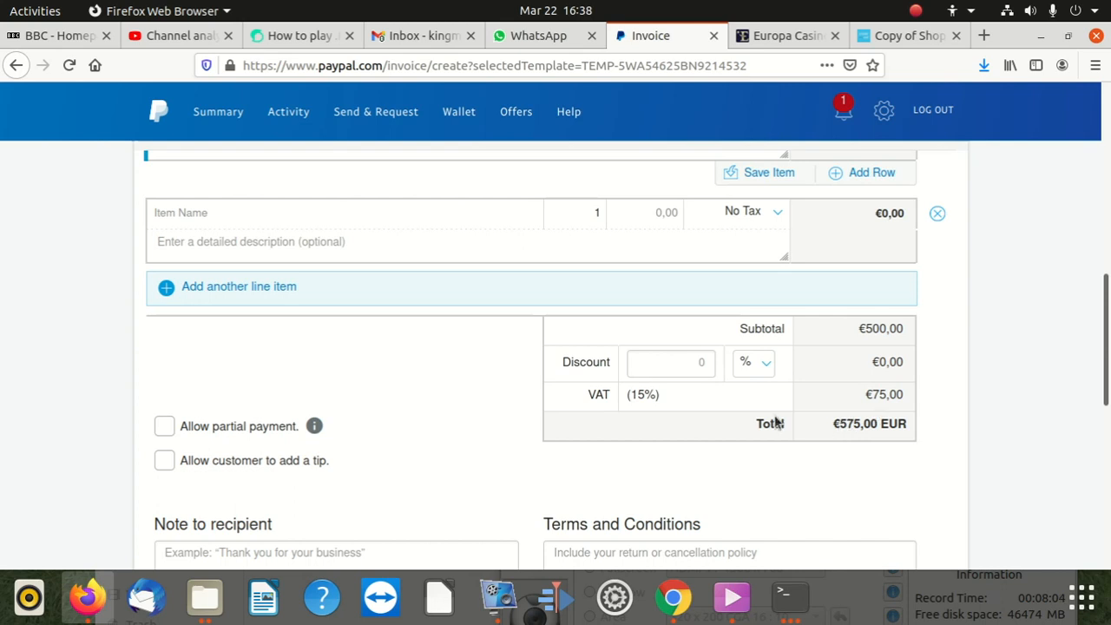
scroll(801, 411, "up", 3)
scroll(801, 411, "down", 6)
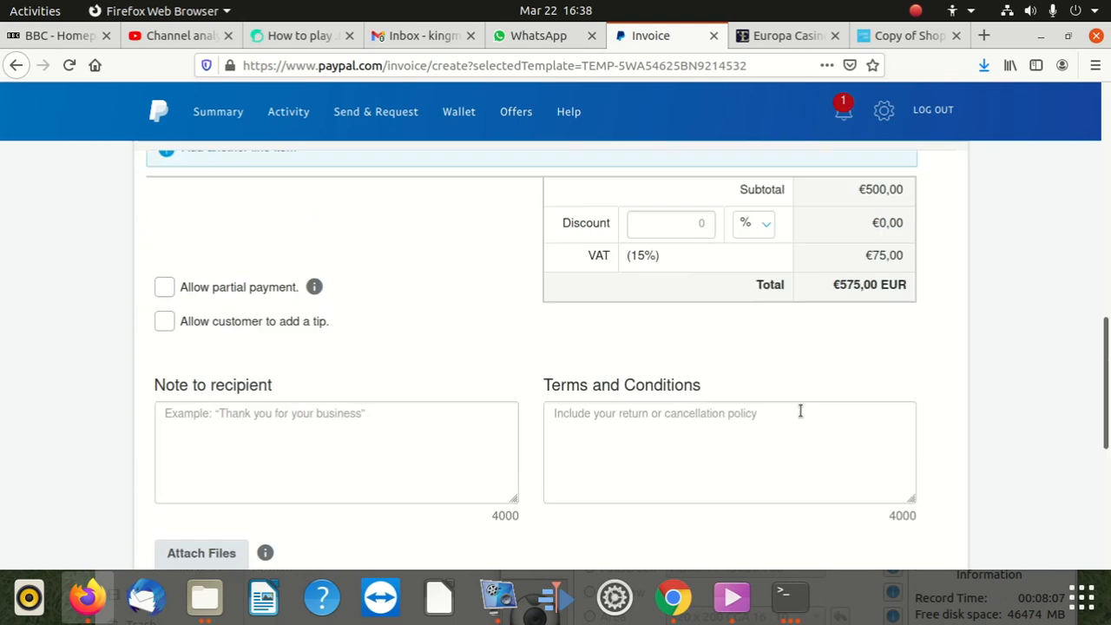
scroll(802, 415, "down", 8)
scroll(801, 417, "up", 4)
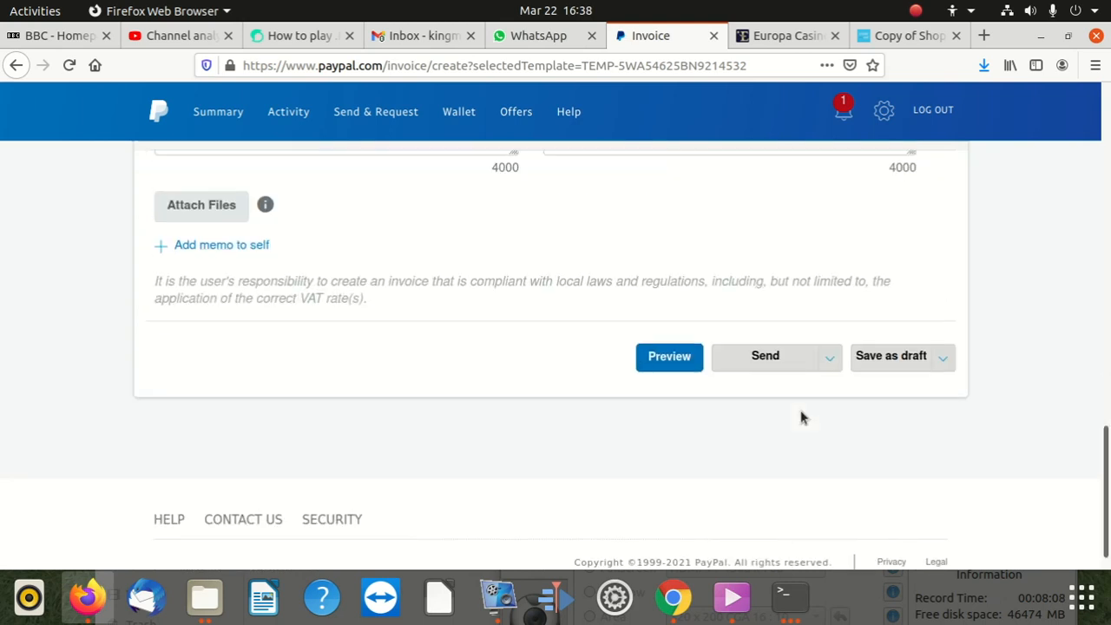
Step: Open the Preview of invoice 0001 and scroll through it
left_click(659, 511)
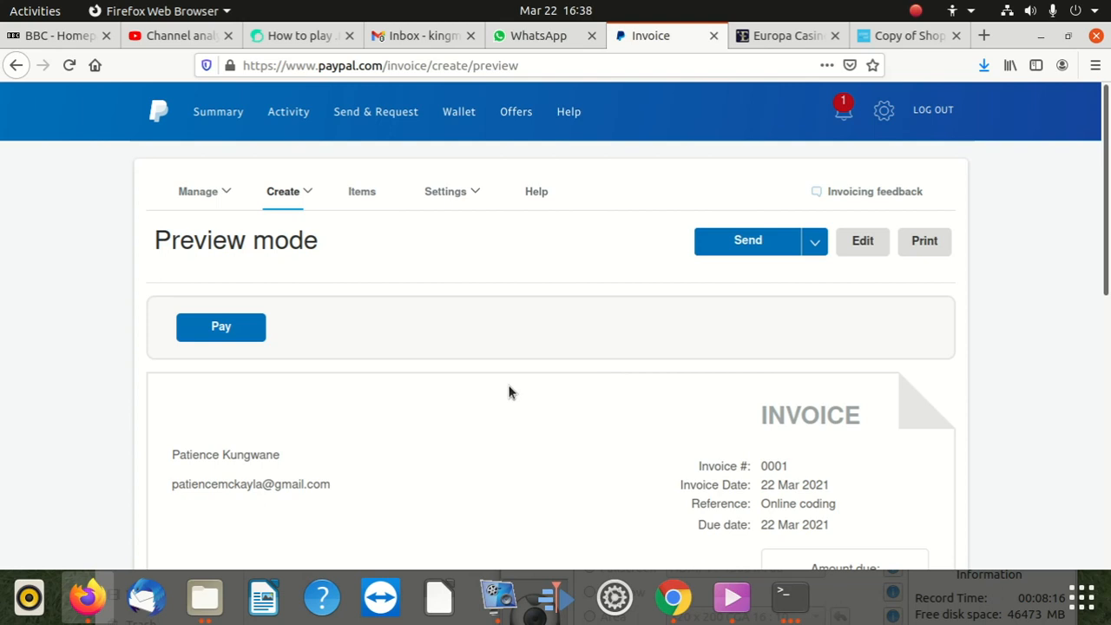
scroll(509, 392, "down", 5)
scroll(509, 397, "up", 1)
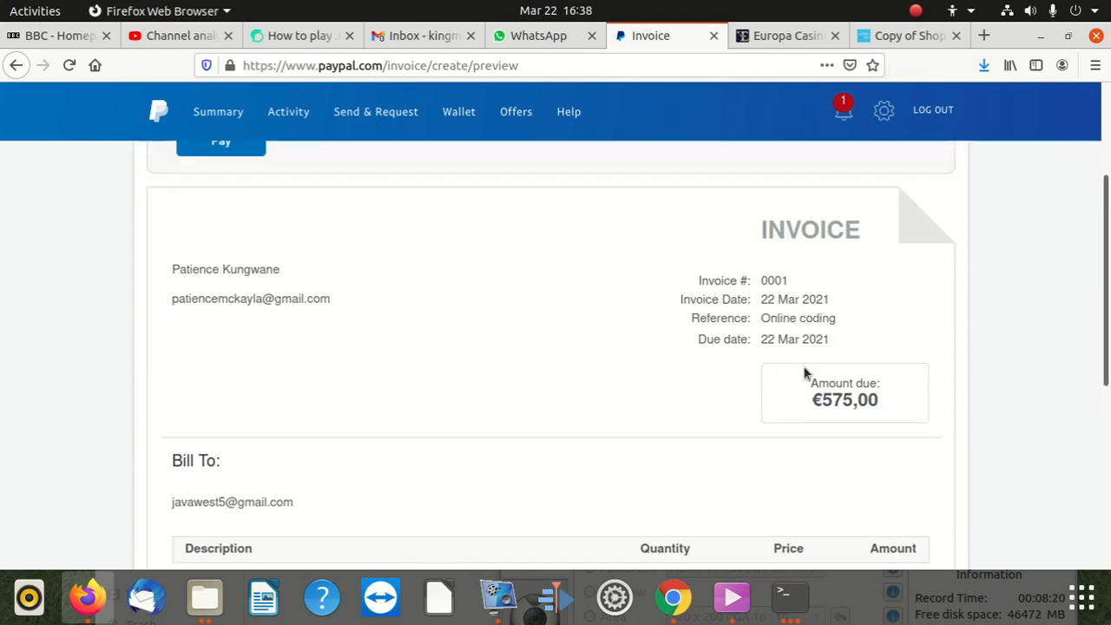
scroll(803, 373, "down", 1)
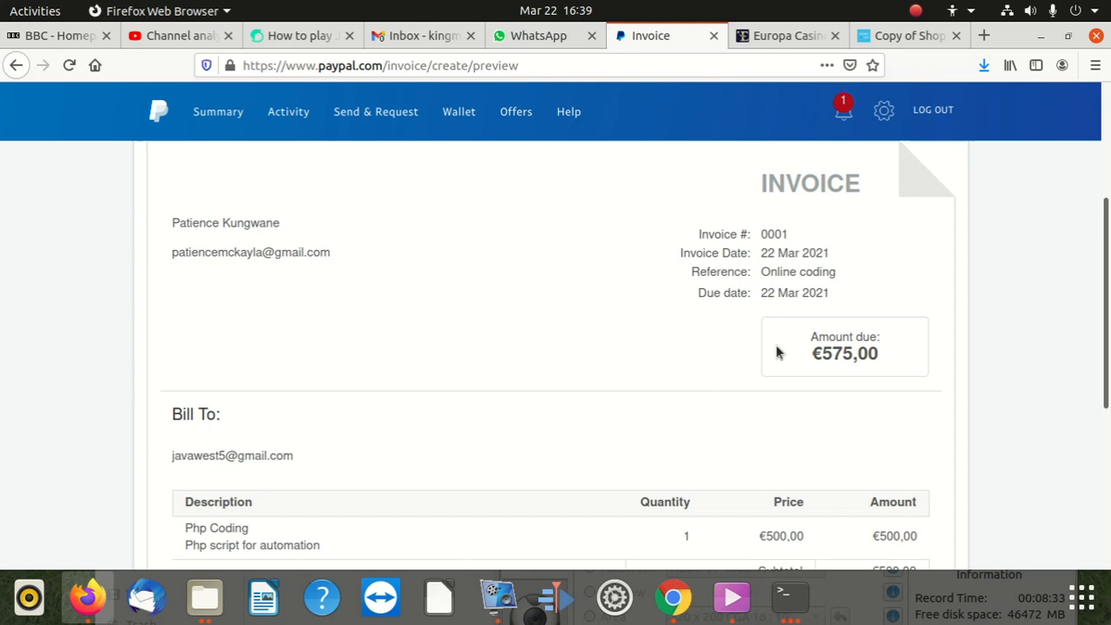
scroll(769, 354, "down", 5)
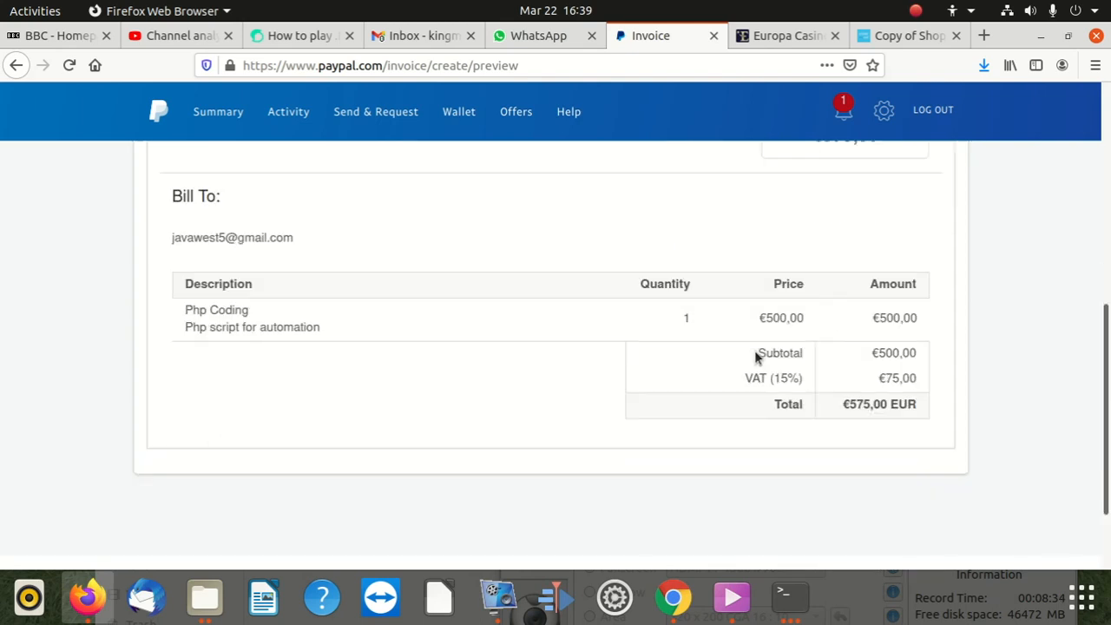
scroll(749, 422, "down", 2)
scroll(747, 415, "up", 5)
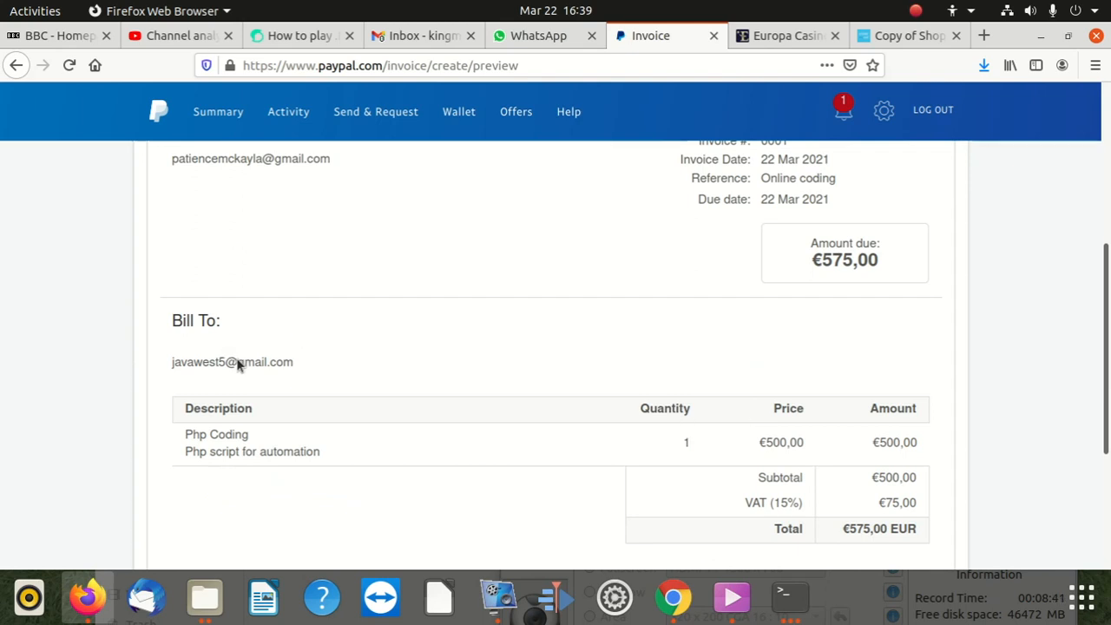
Step: Highlight the Bill To e-mail and check the €575,00 total with €75,00 VAT
left_click_drag(292, 364, 159, 359)
left_click(155, 361)
left_click_drag(297, 365, 168, 367)
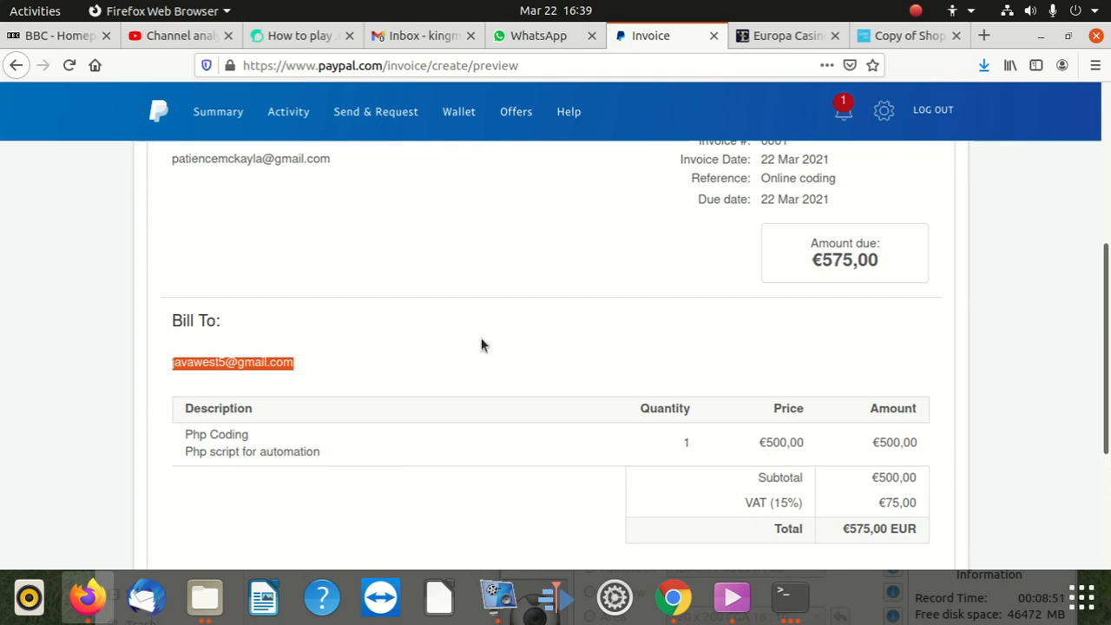
scroll(492, 351, "down", 3)
scroll(614, 375, "down", 2)
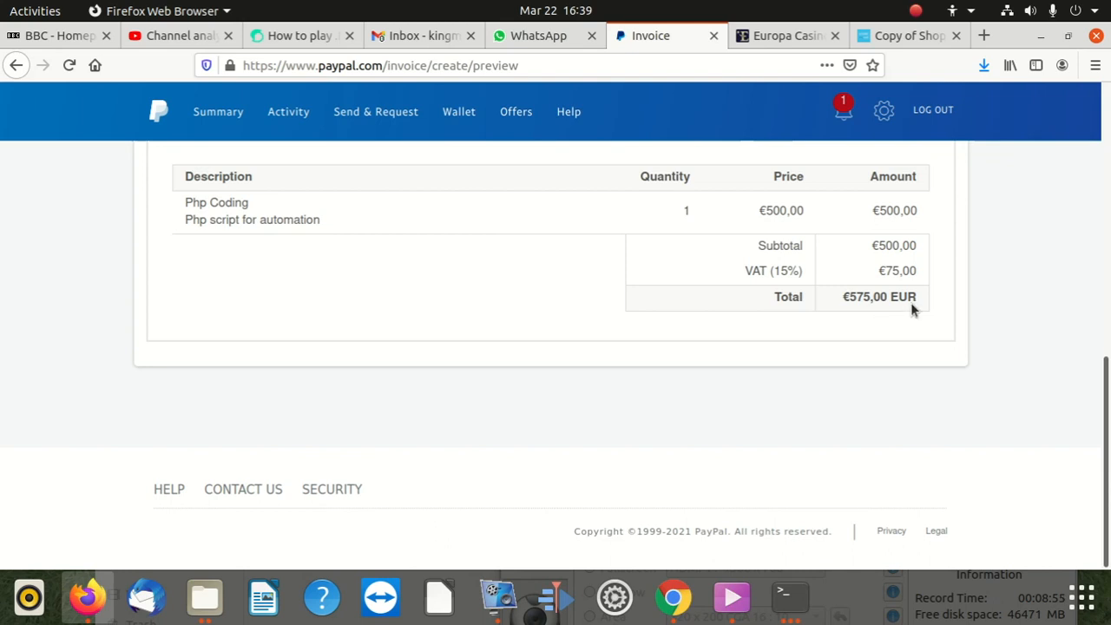
scroll(911, 310, "up", 2)
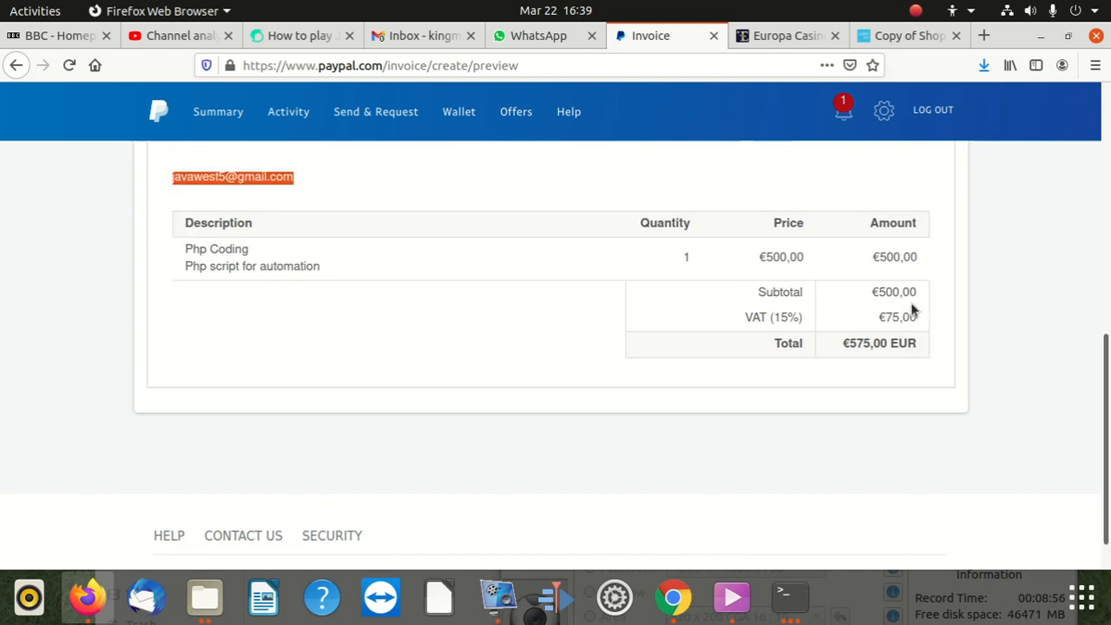
scroll(901, 322, "up", 2)
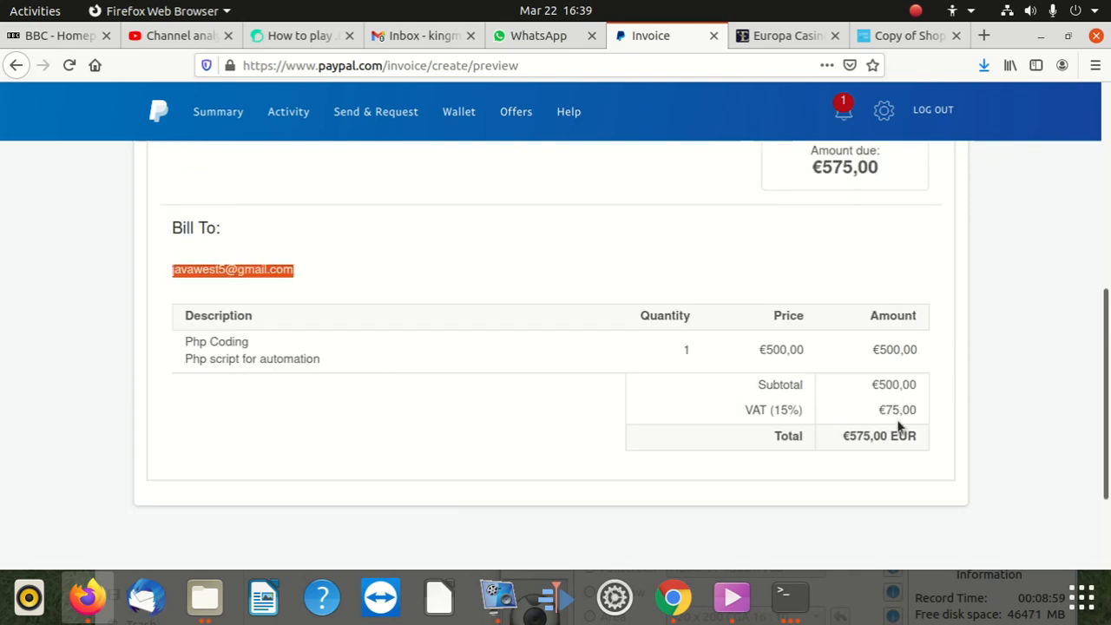
scroll(900, 423, "up", 1)
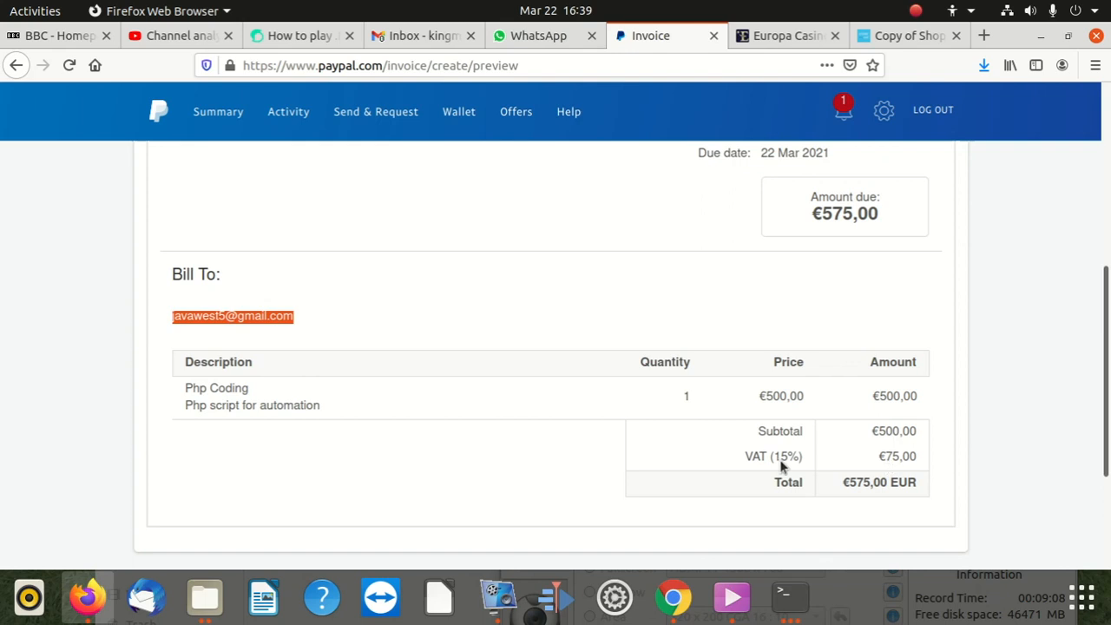
scroll(642, 464, "down", 3)
scroll(599, 447, "down", 2)
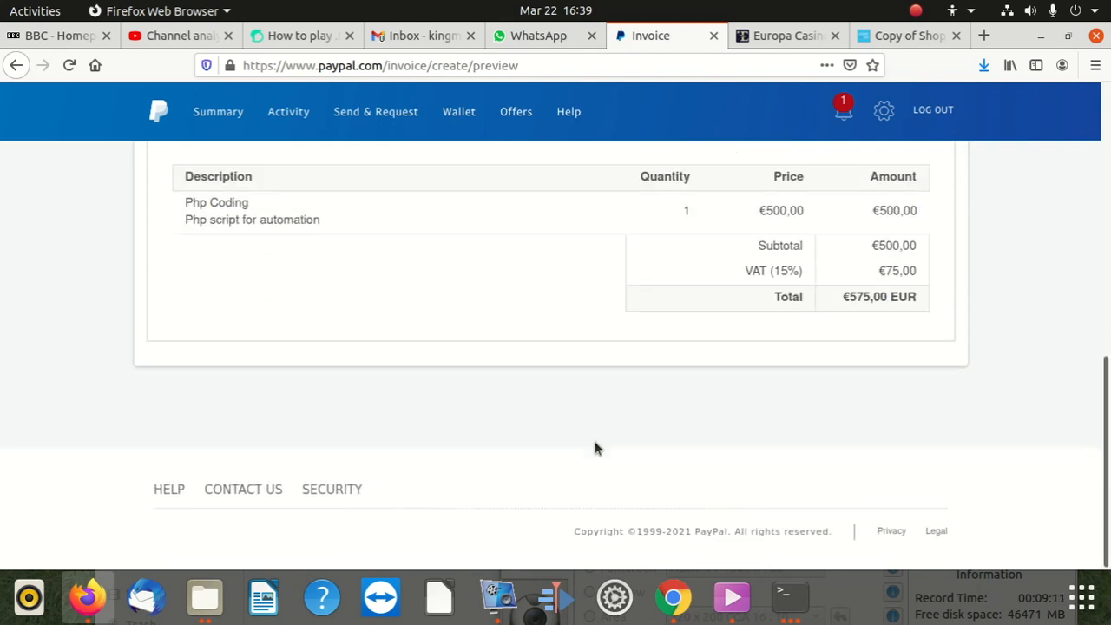
scroll(595, 445, "up", 5)
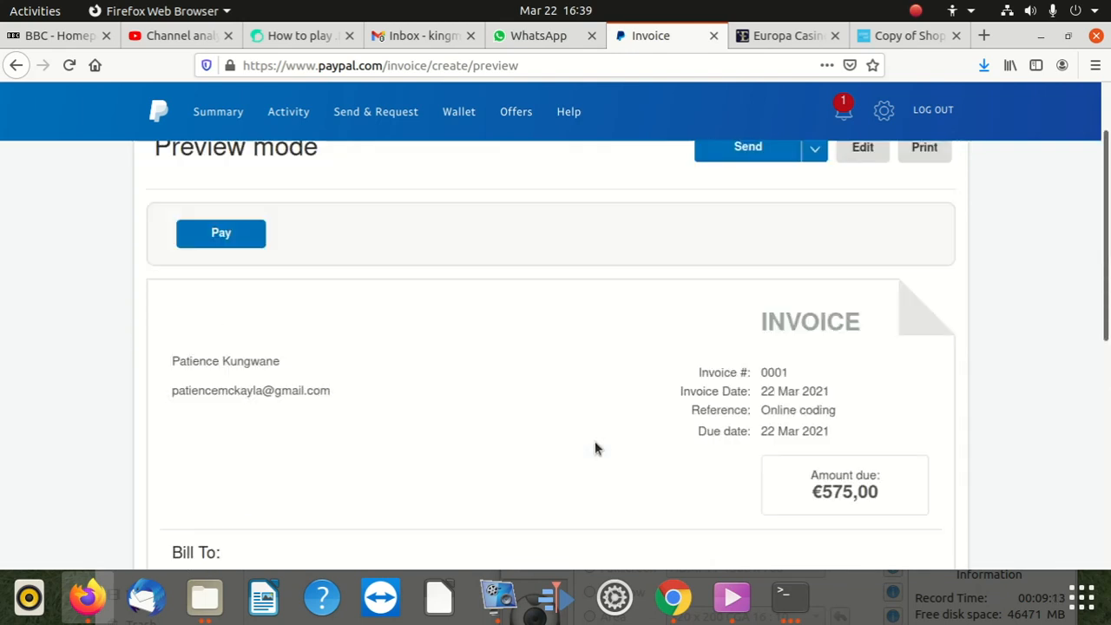
scroll(596, 447, "down", 4)
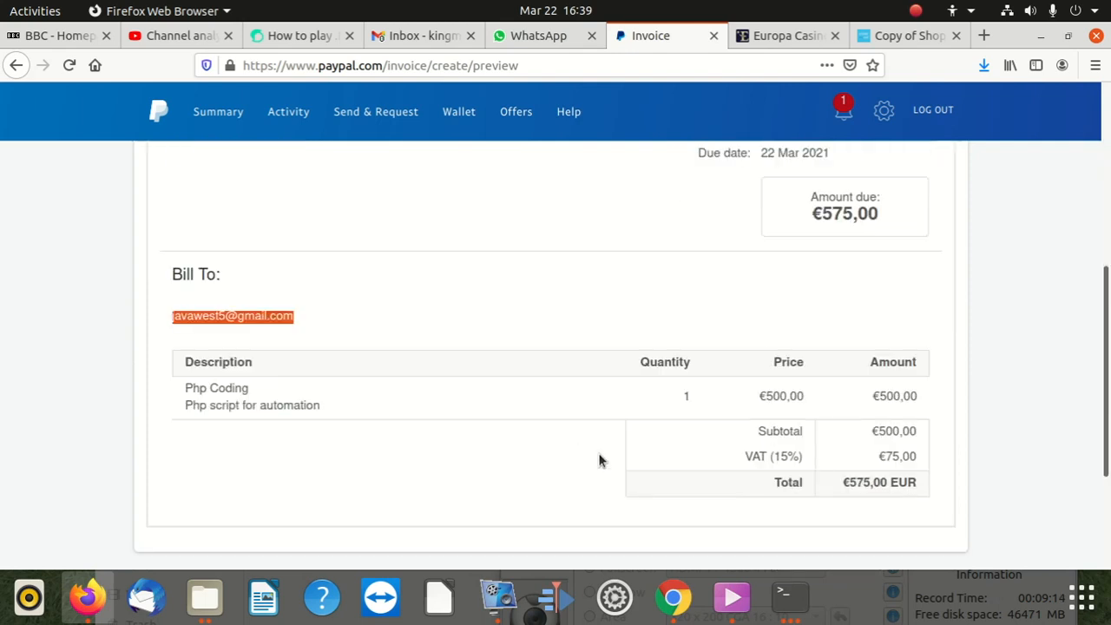
scroll(668, 427, "up", 4)
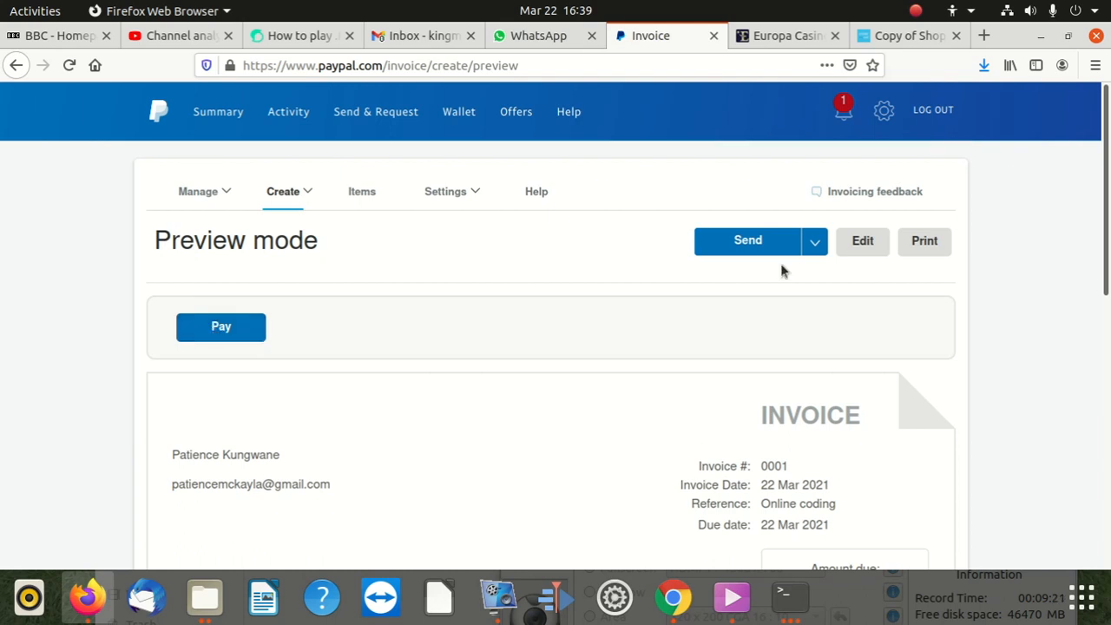
left_click(814, 243)
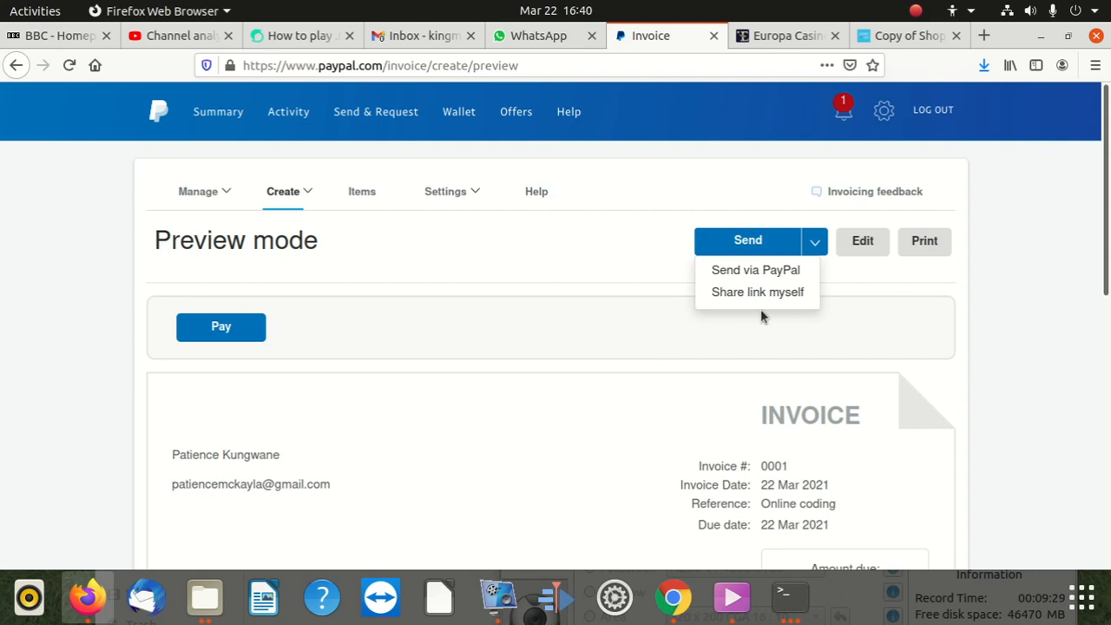
left_click(925, 240)
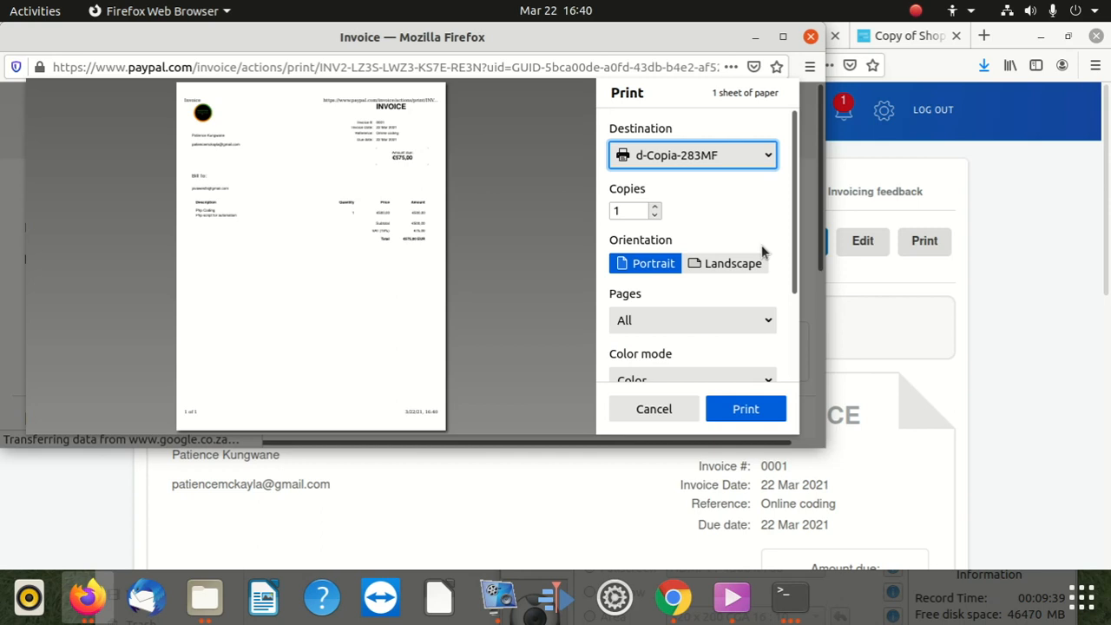
left_click(781, 37)
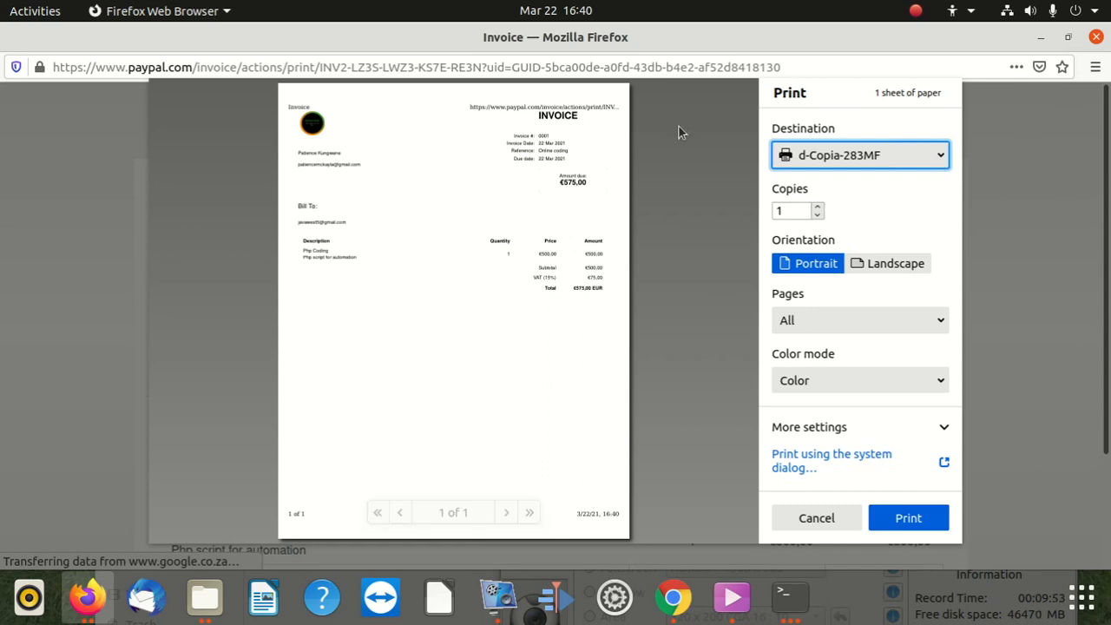
left_click_drag(261, 42, 243, 243)
Step: Close the print window and send invoice 0001 to the customer via PayPal
left_click(860, 234)
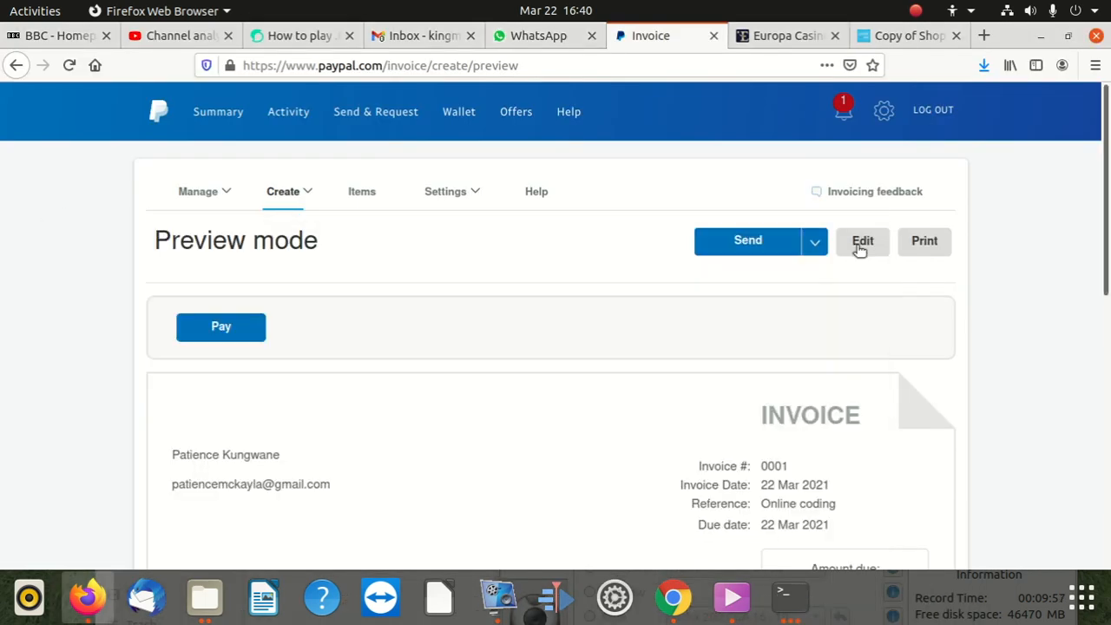
left_click(815, 241)
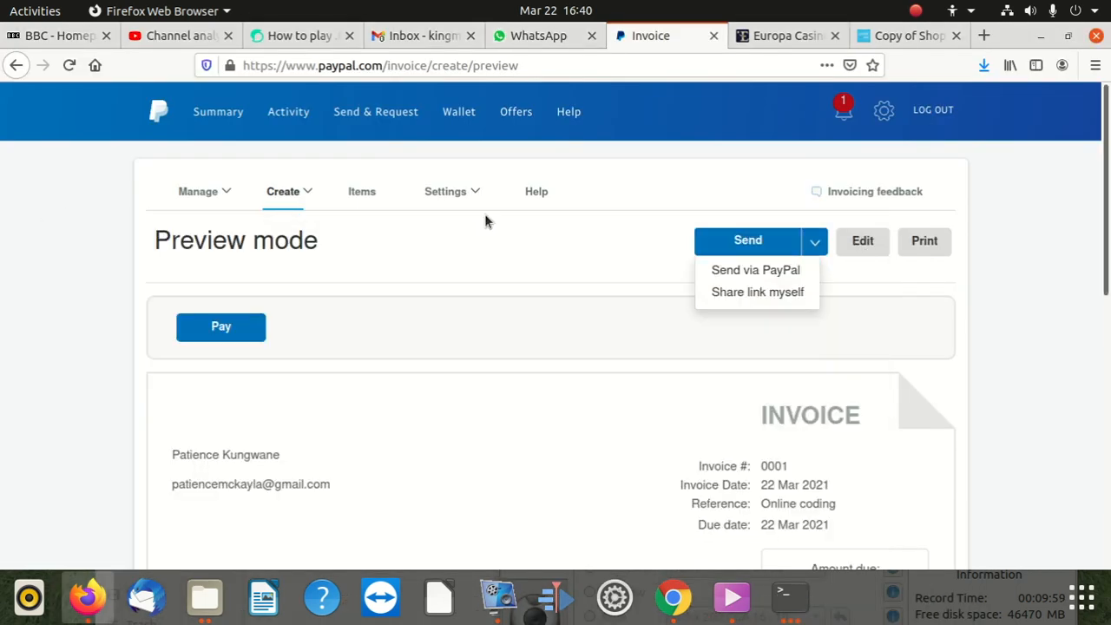
left_click(450, 244)
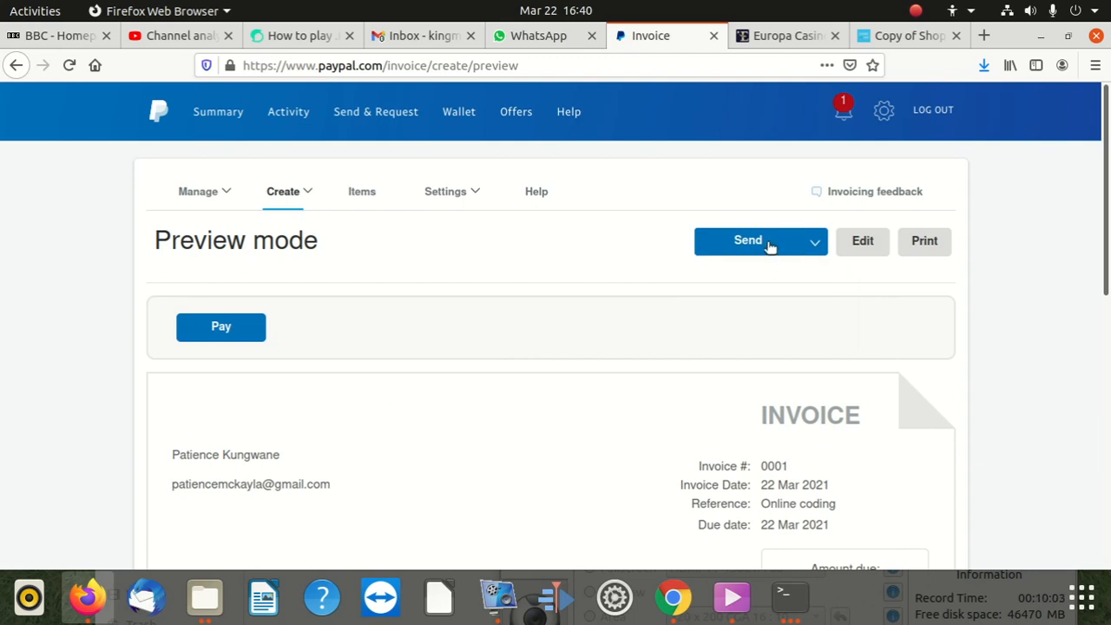
scroll(767, 366, "down", 1)
scroll(766, 366, "up", 1)
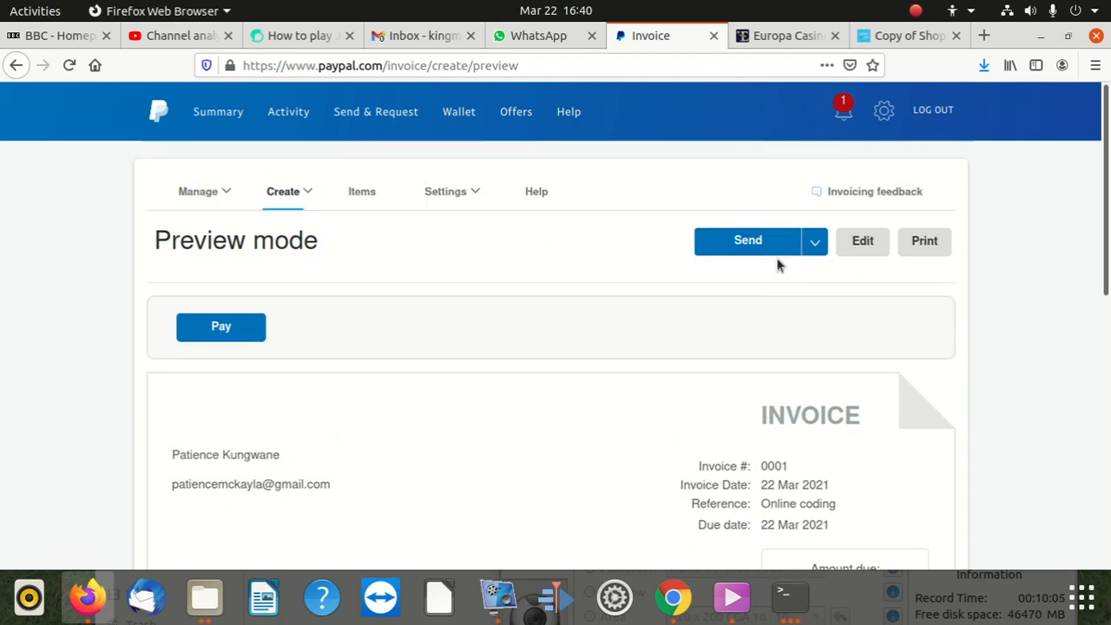
left_click(766, 246)
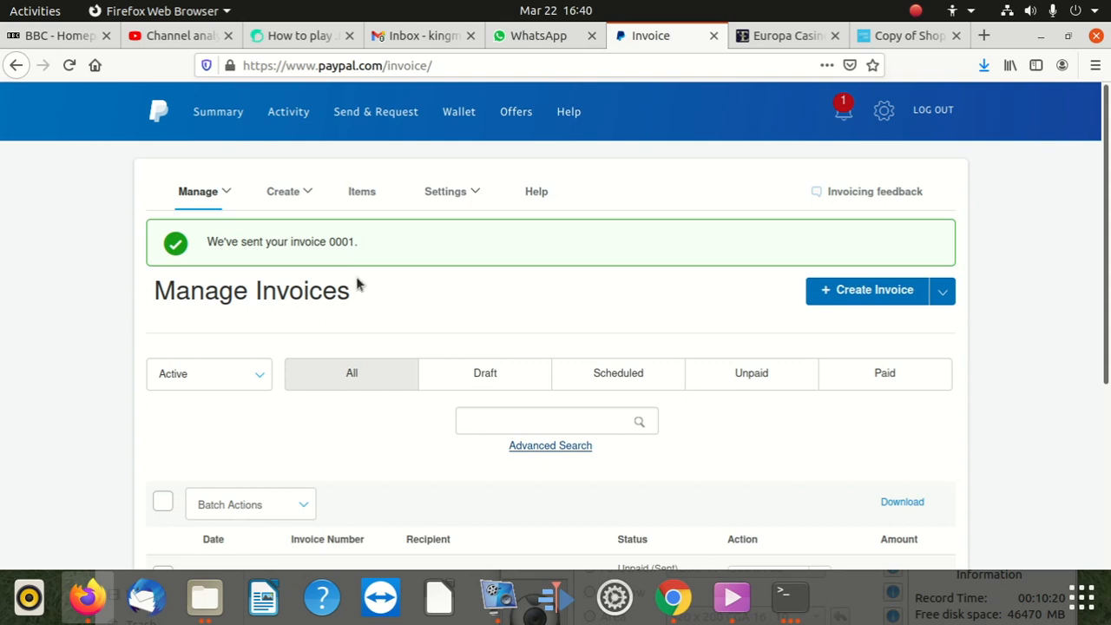
Step: Confirm invoice 0001 shows Unpaid (Sent) for €575,00 EUR, then bring up vokoscreenNG
scroll(357, 311, "down", 3)
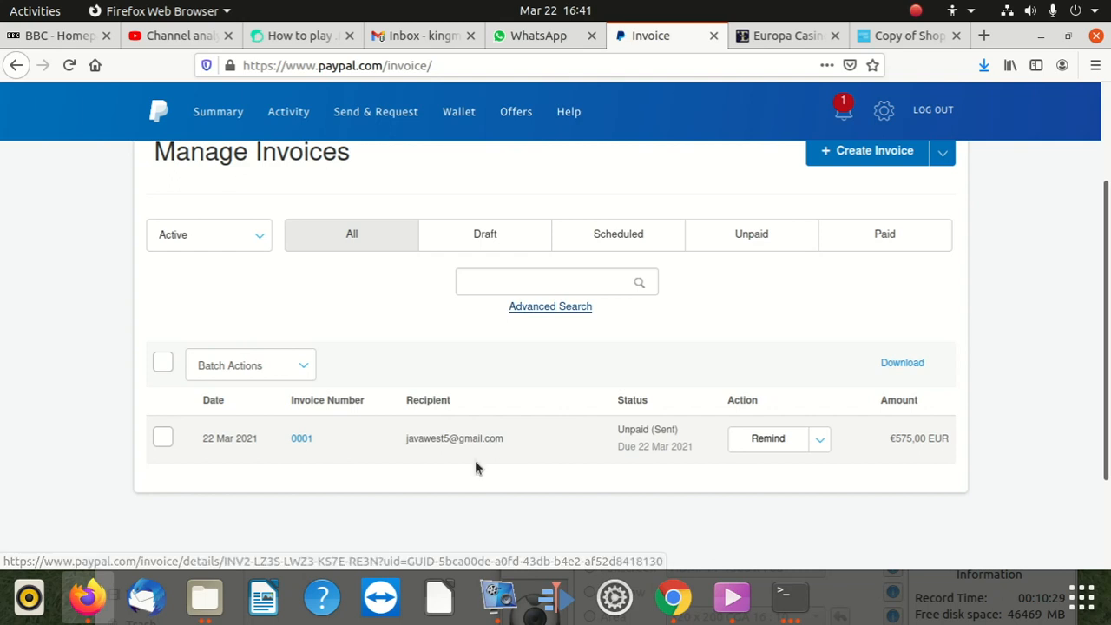
scroll(503, 448, "up", 3)
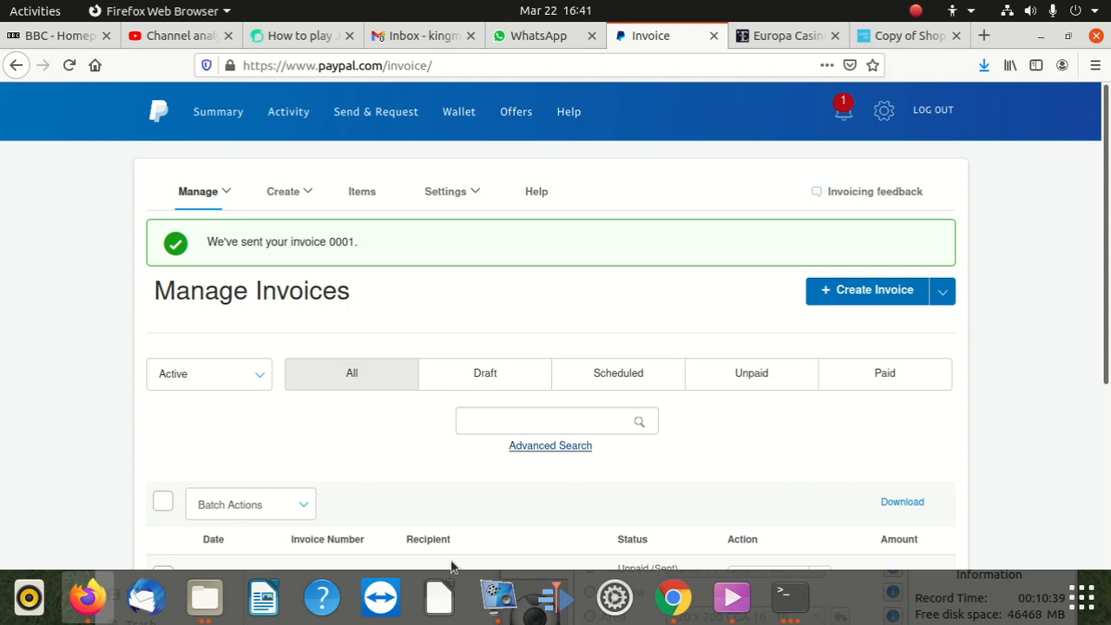
left_click(496, 597)
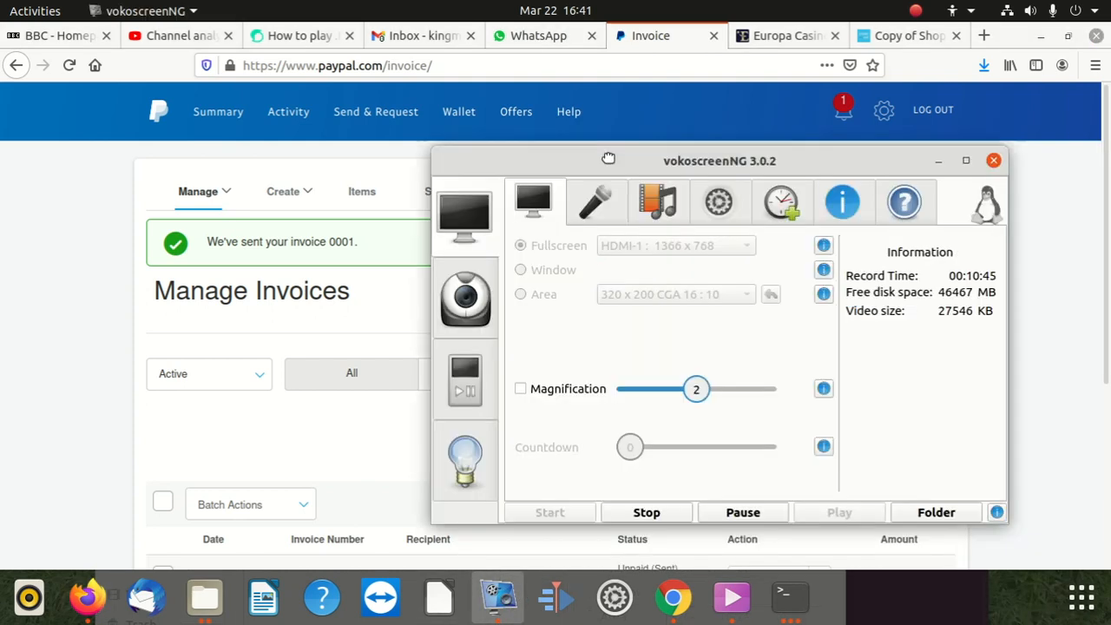